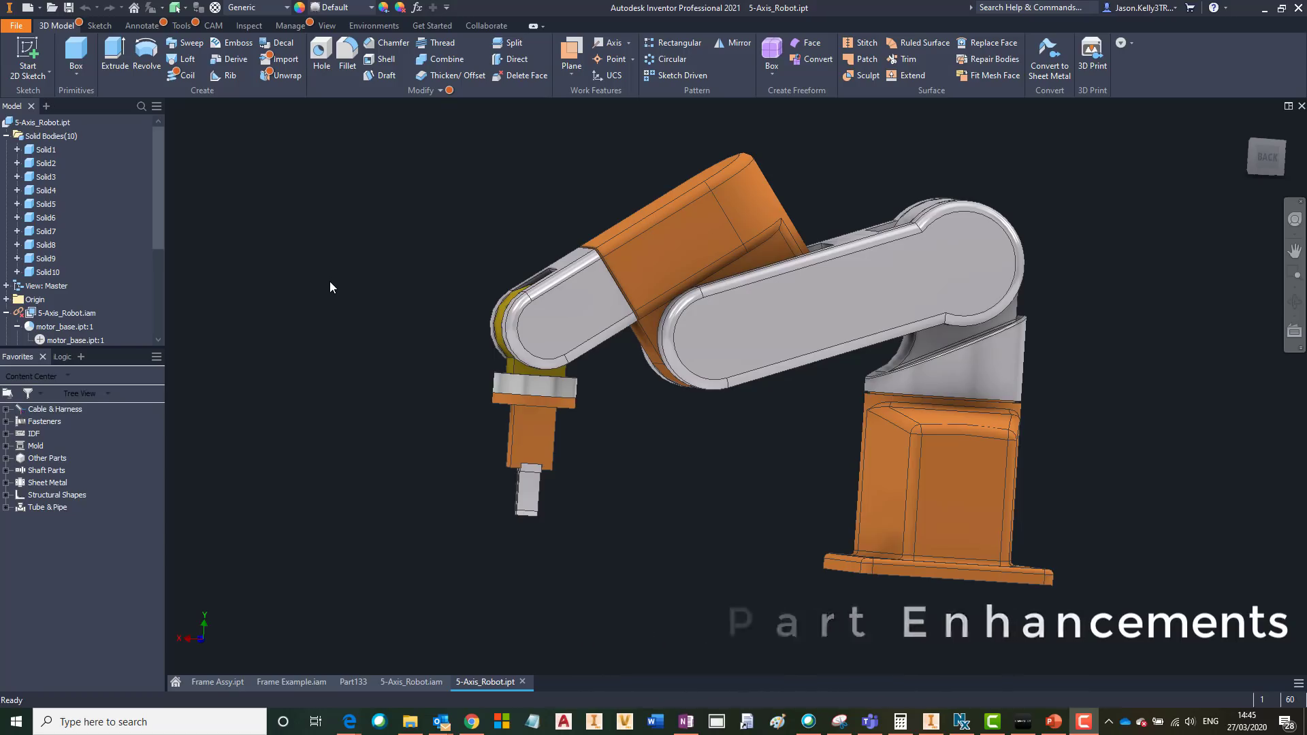
Keep the Dark (pre-release) theme in Application Options, then choose which release's new commands are badged
click(178, 26)
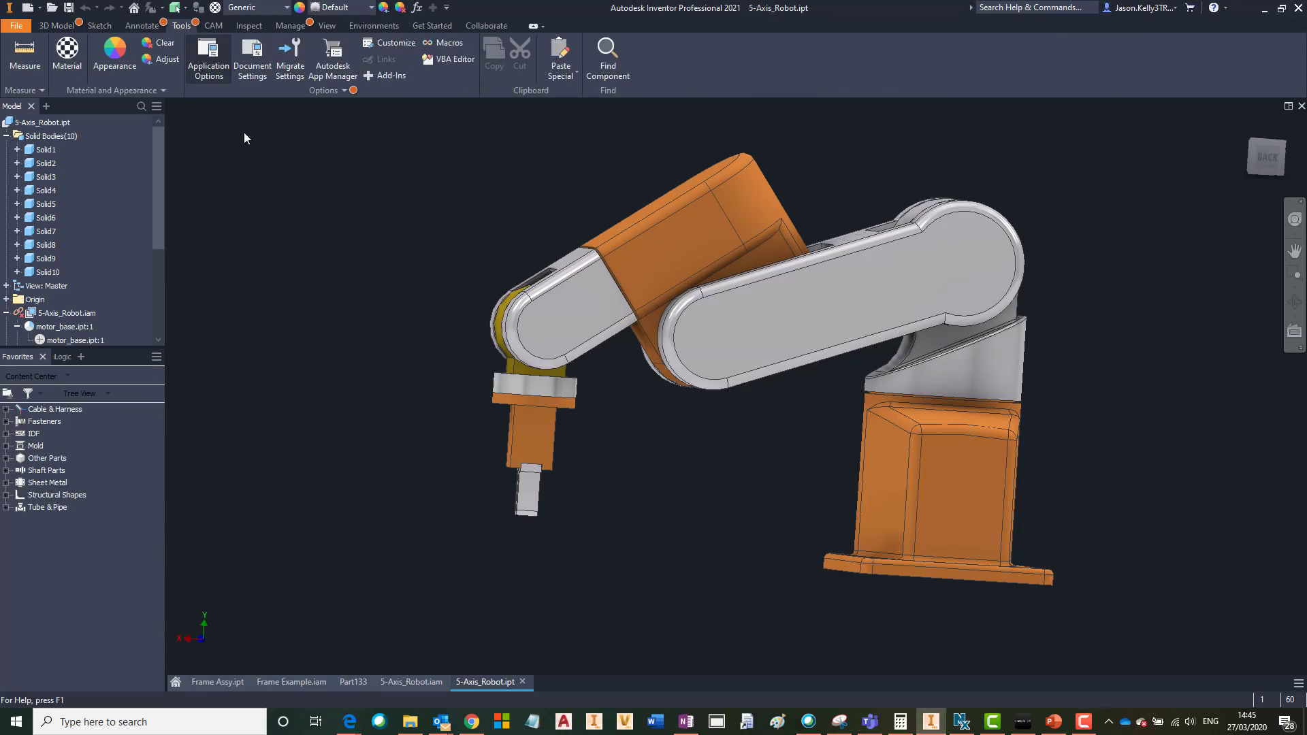
click(208, 58)
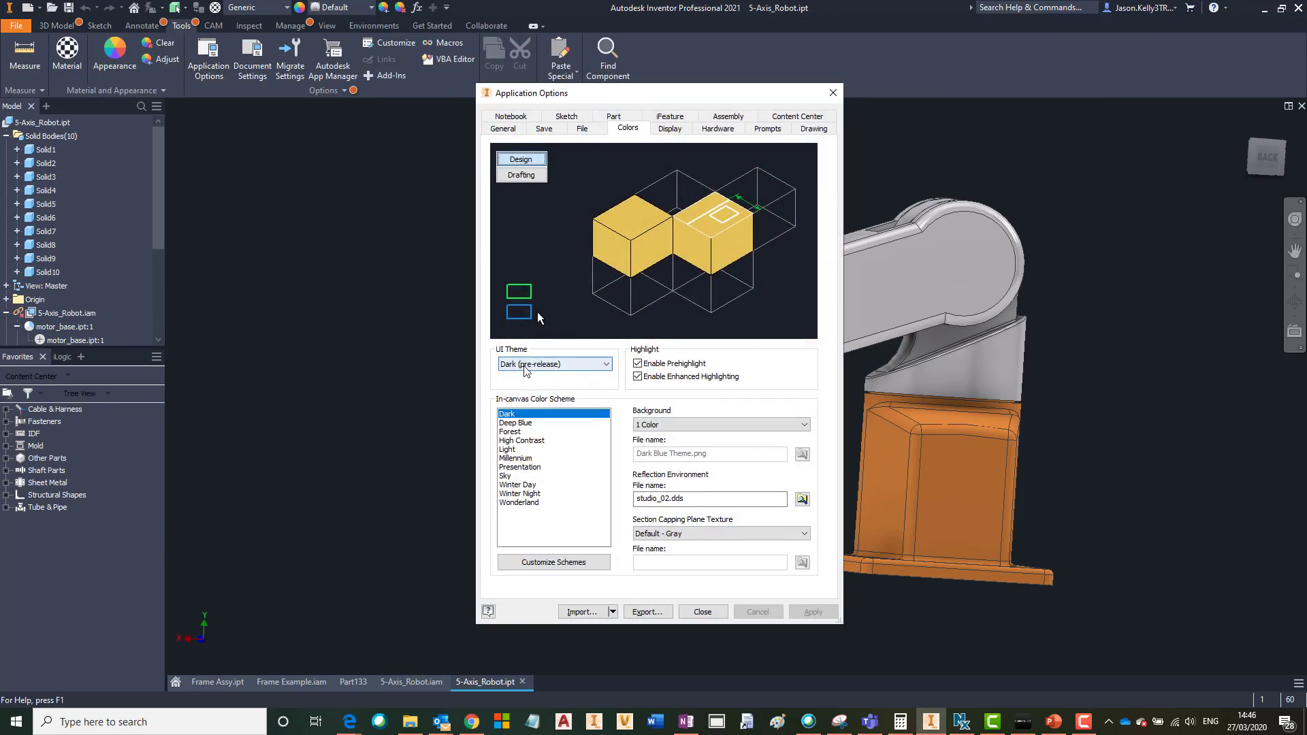
click(543, 367)
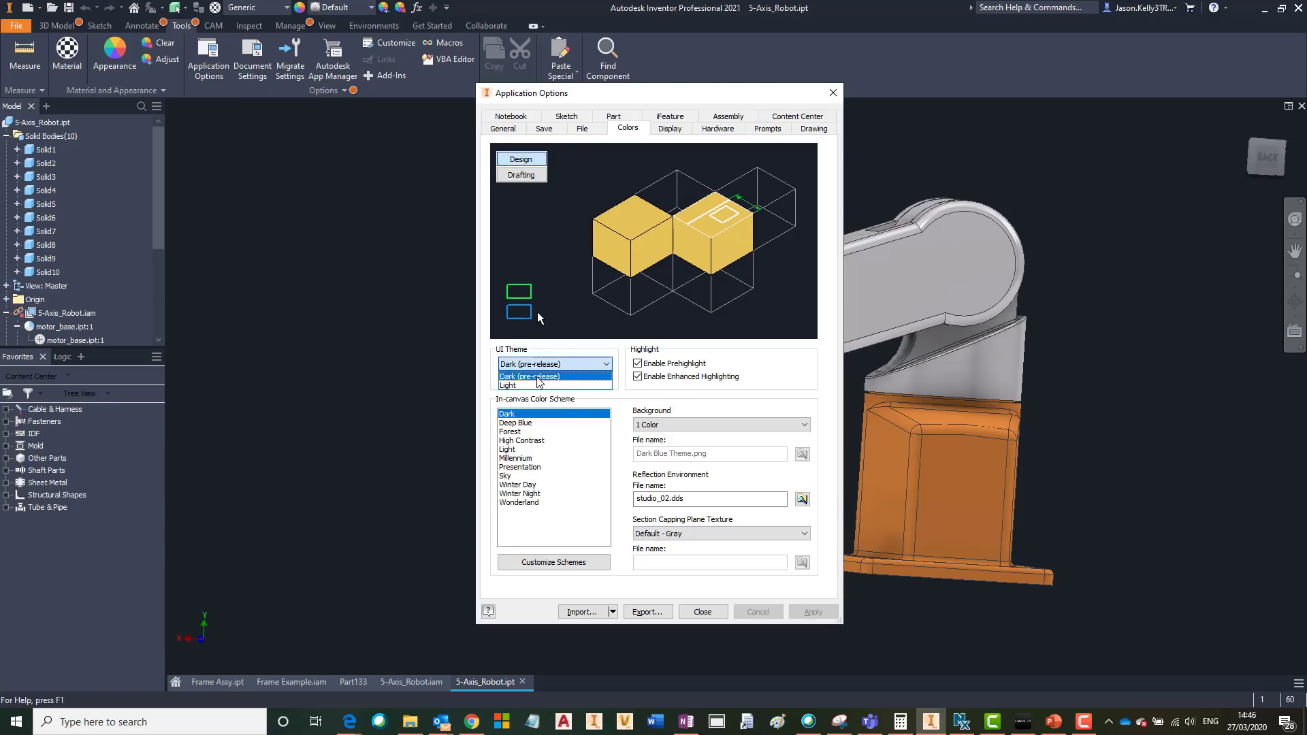
click(538, 376)
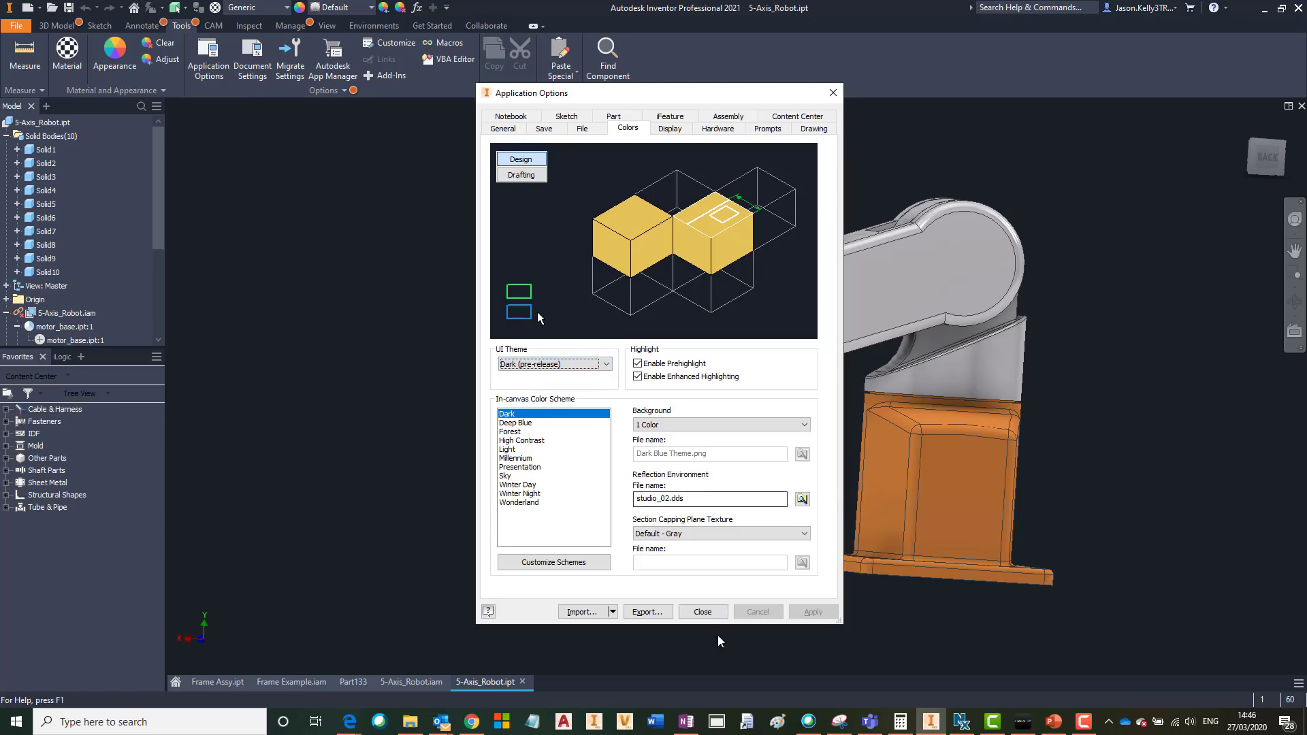
click(702, 611)
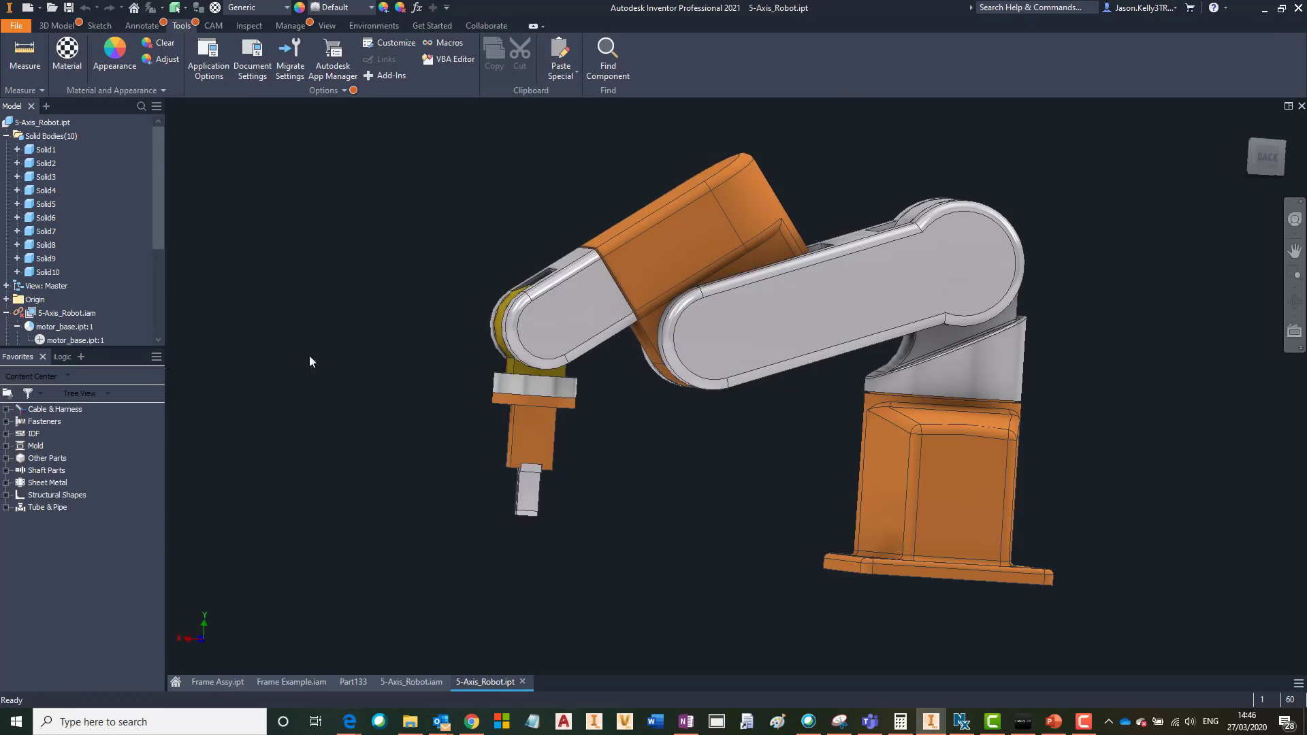
click(415, 27)
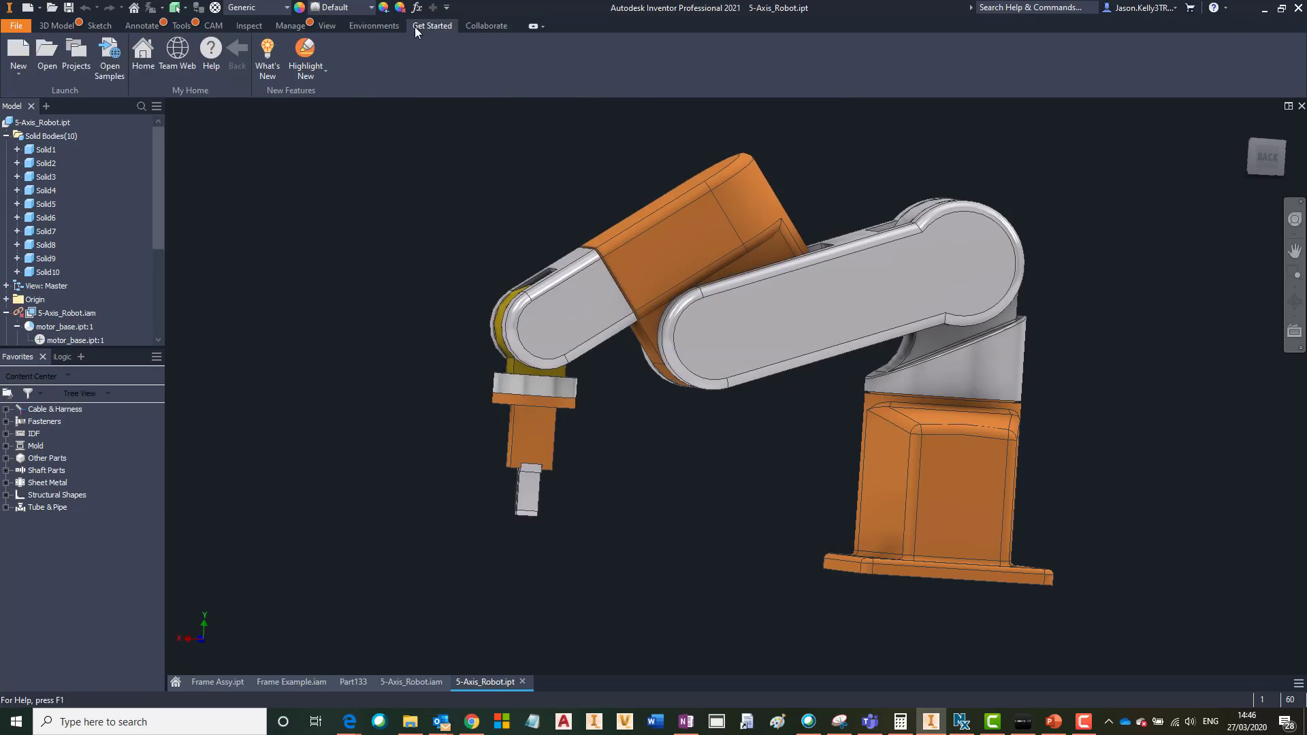
click(318, 73)
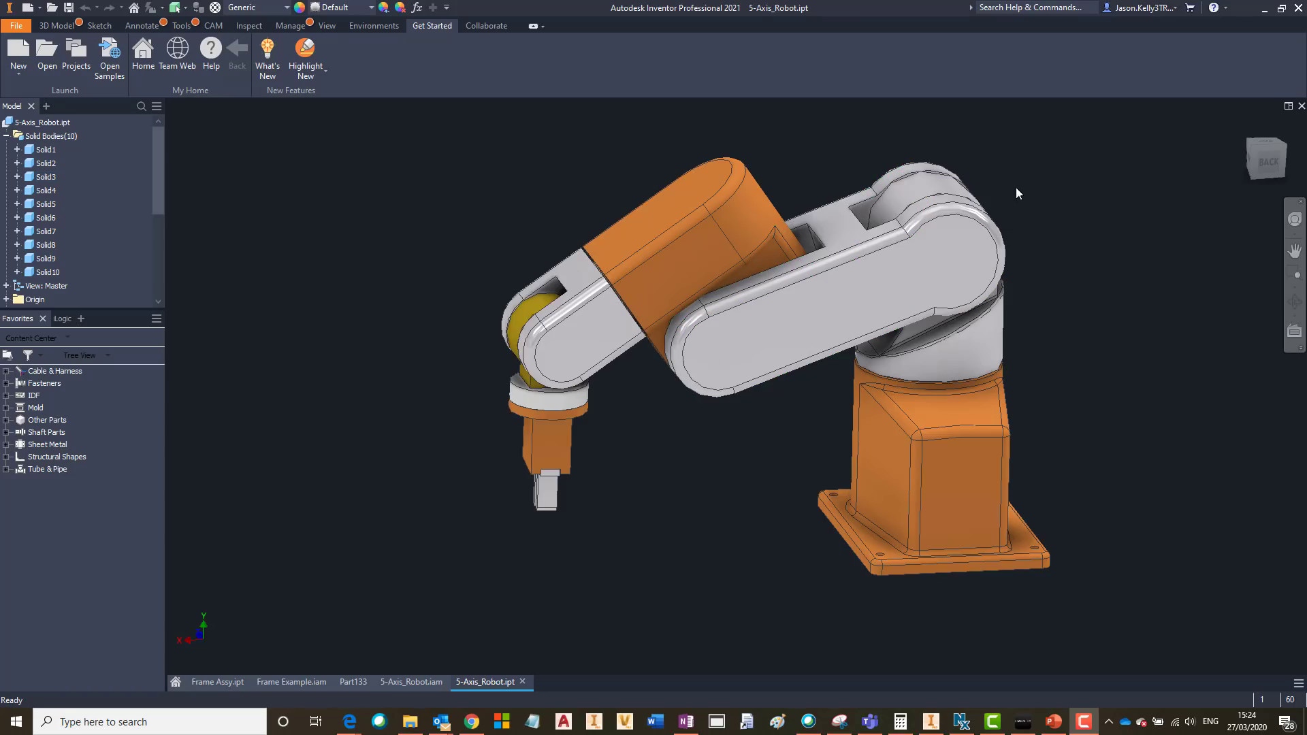
Window-select the wrist and gripper bodies Solid5–Solid10 and choose Make Components
drag(1032, 157, 878, 357)
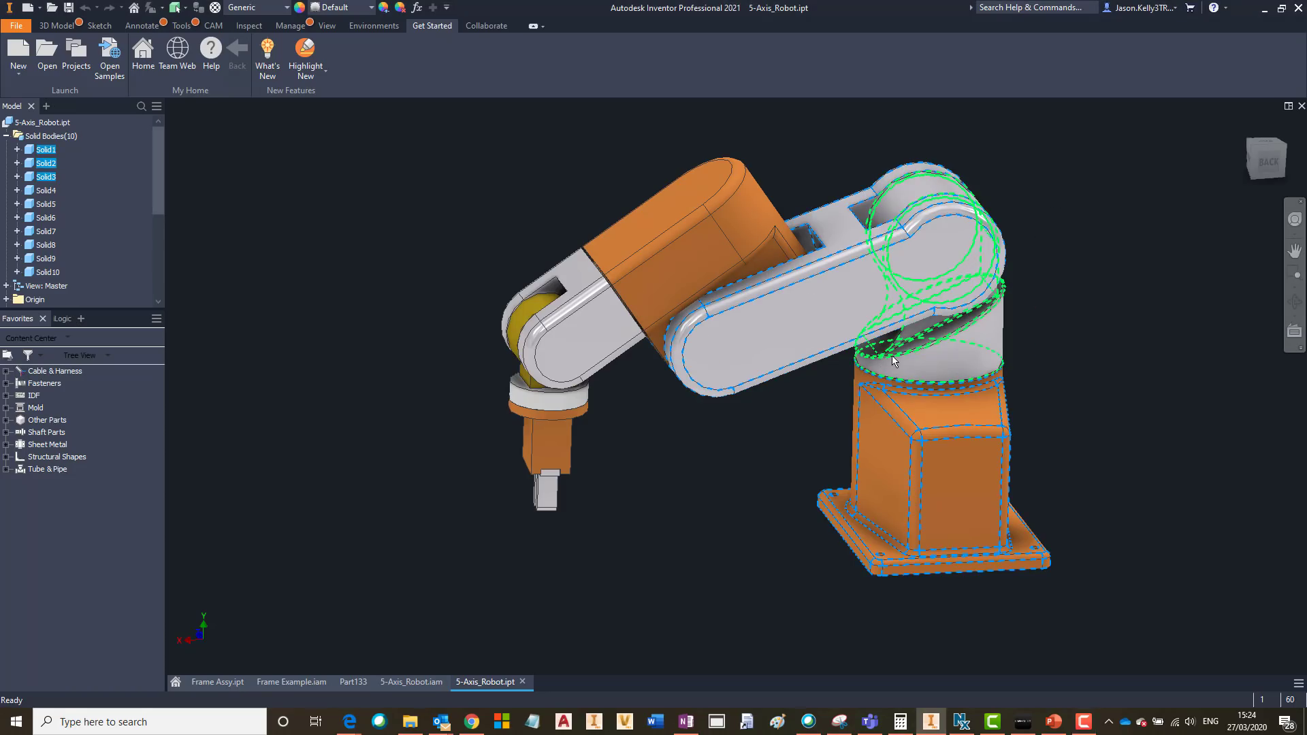
drag(638, 129, 1144, 413)
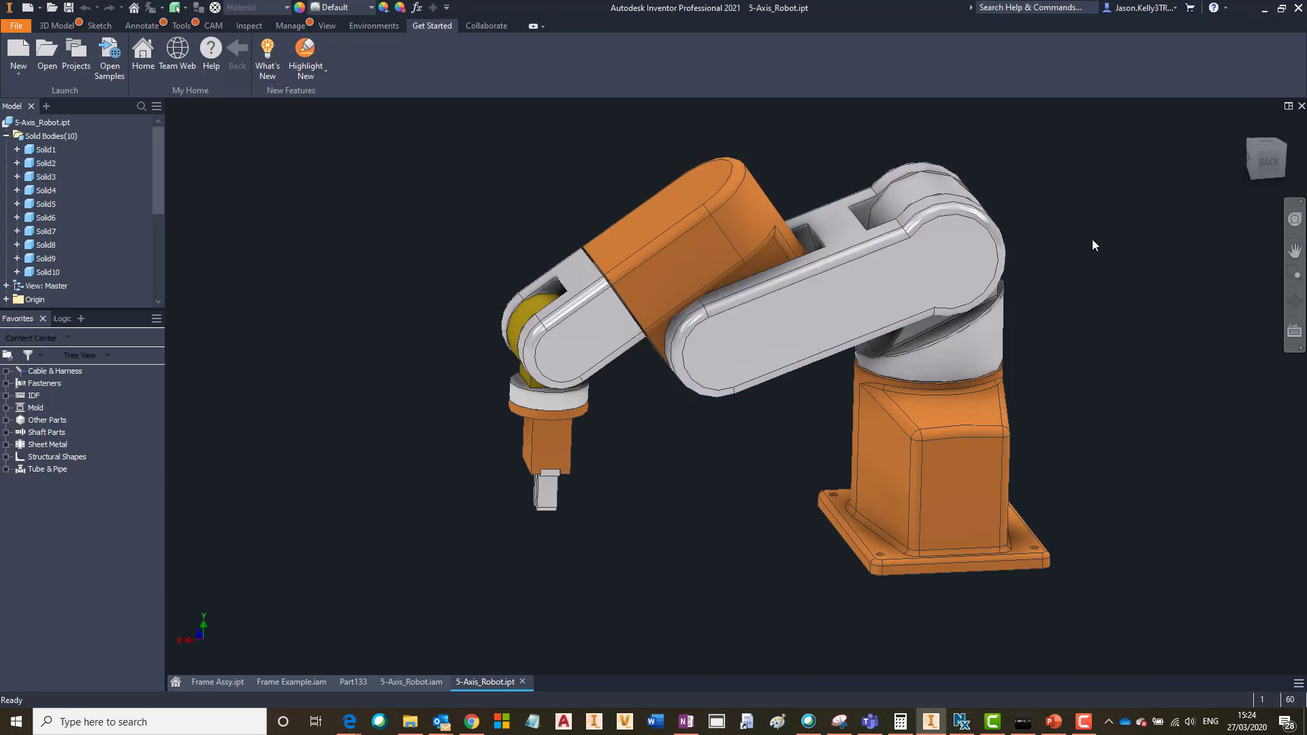
drag(1099, 174, 892, 335)
click(1098, 218)
drag(629, 362, 451, 567)
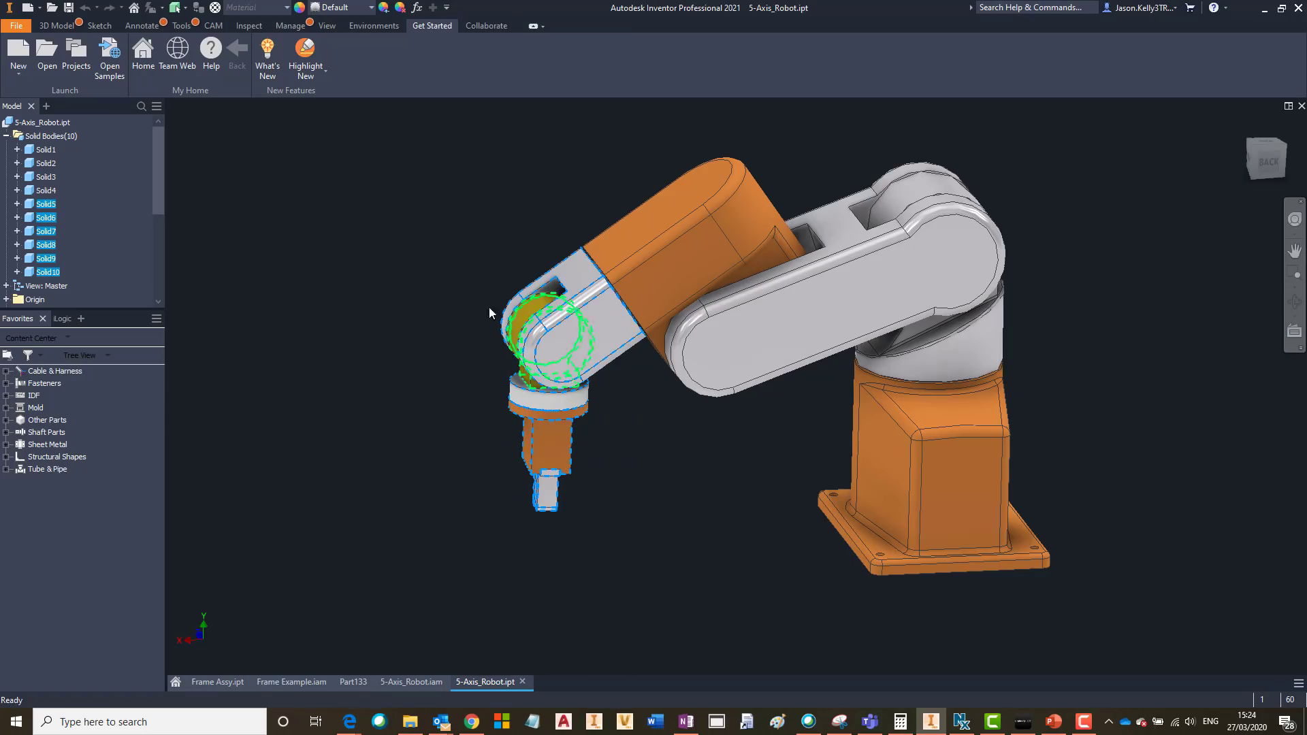
right_click(32, 217)
click(84, 270)
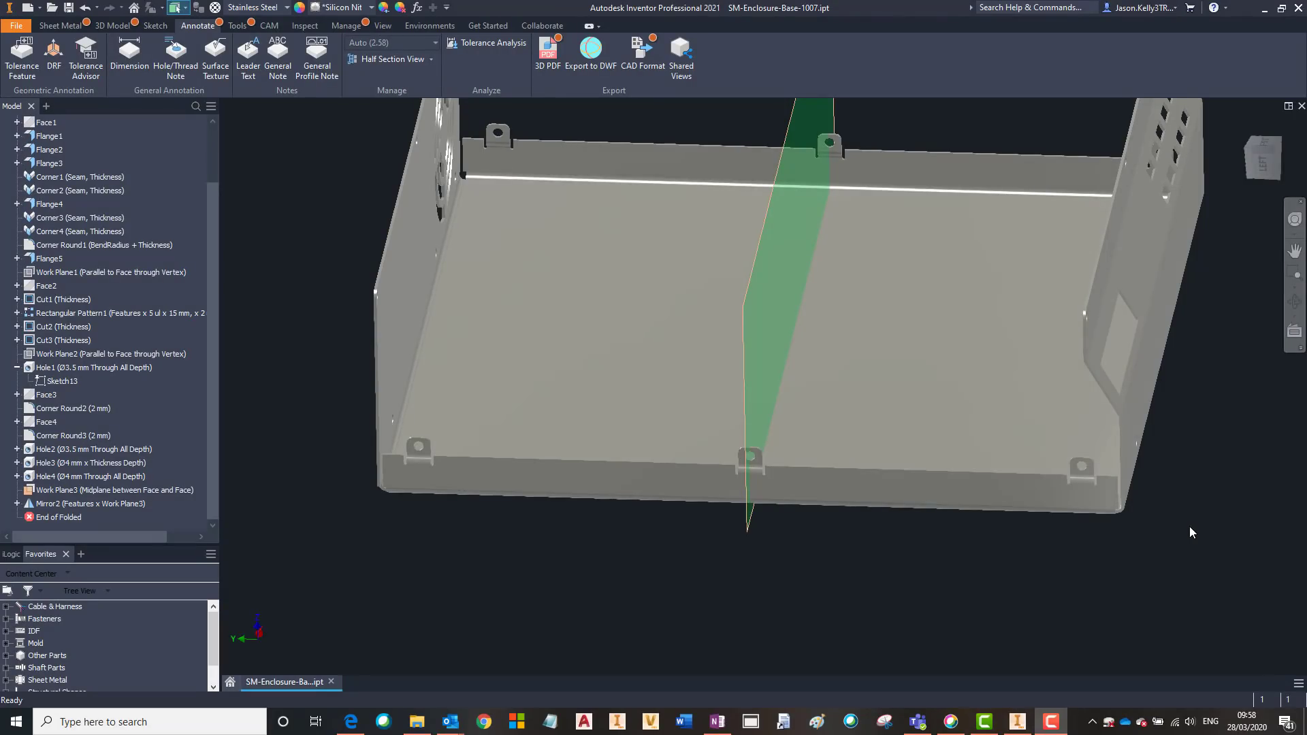
Add a leader note on the left flange showing the model's custom Part No. property, 123-AB-456
click(245, 68)
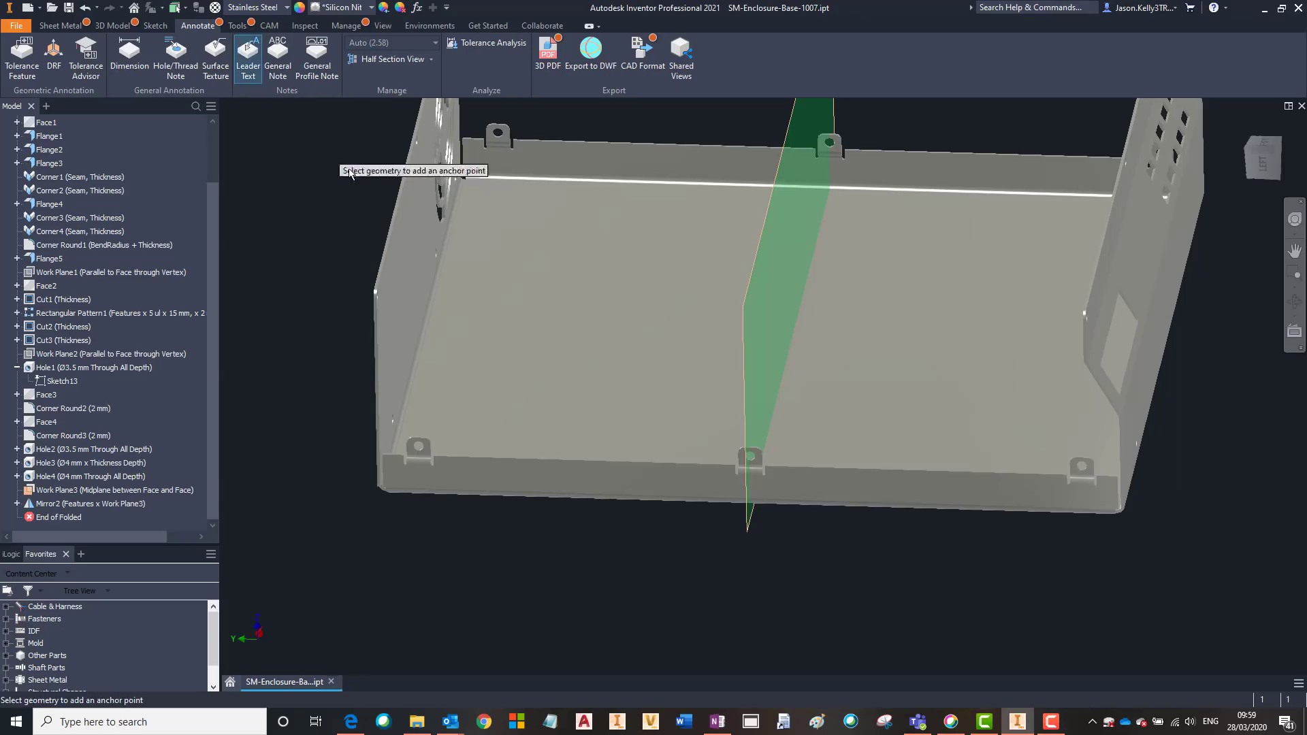
click(371, 294)
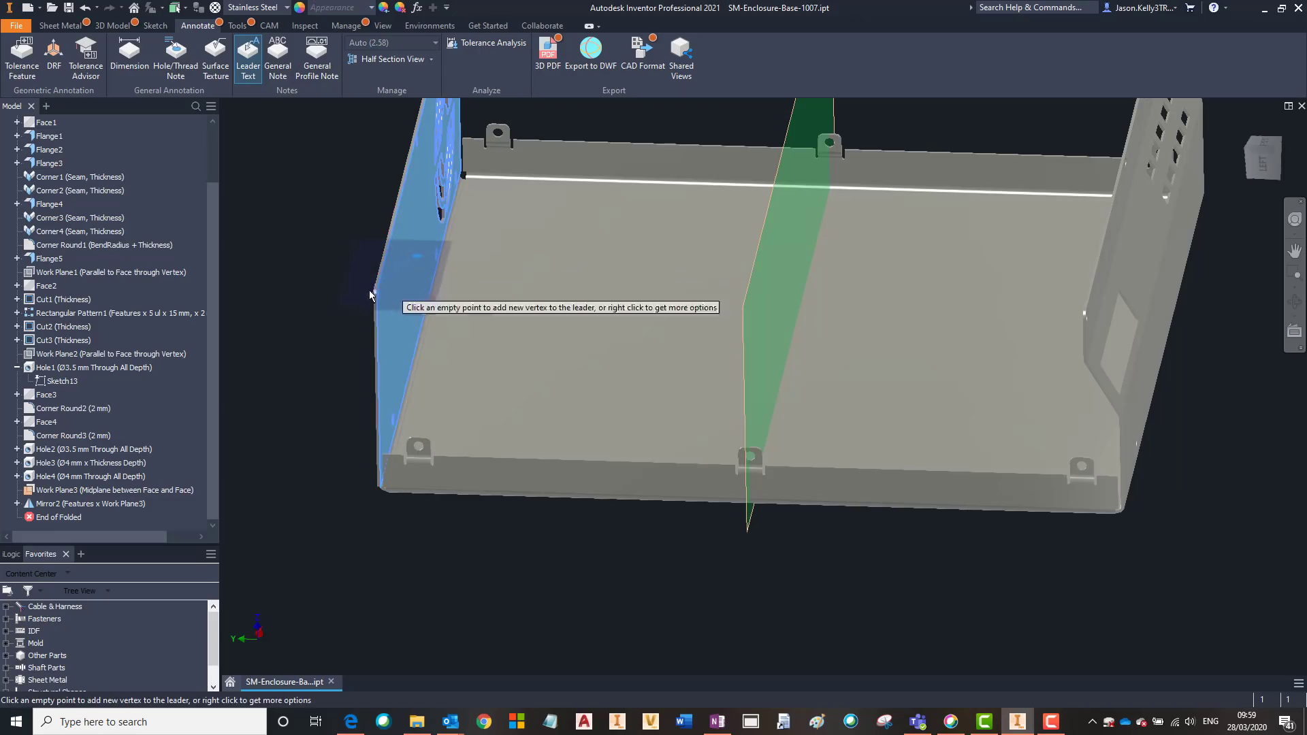
double_click(351, 386)
click(606, 373)
click(589, 397)
click(708, 373)
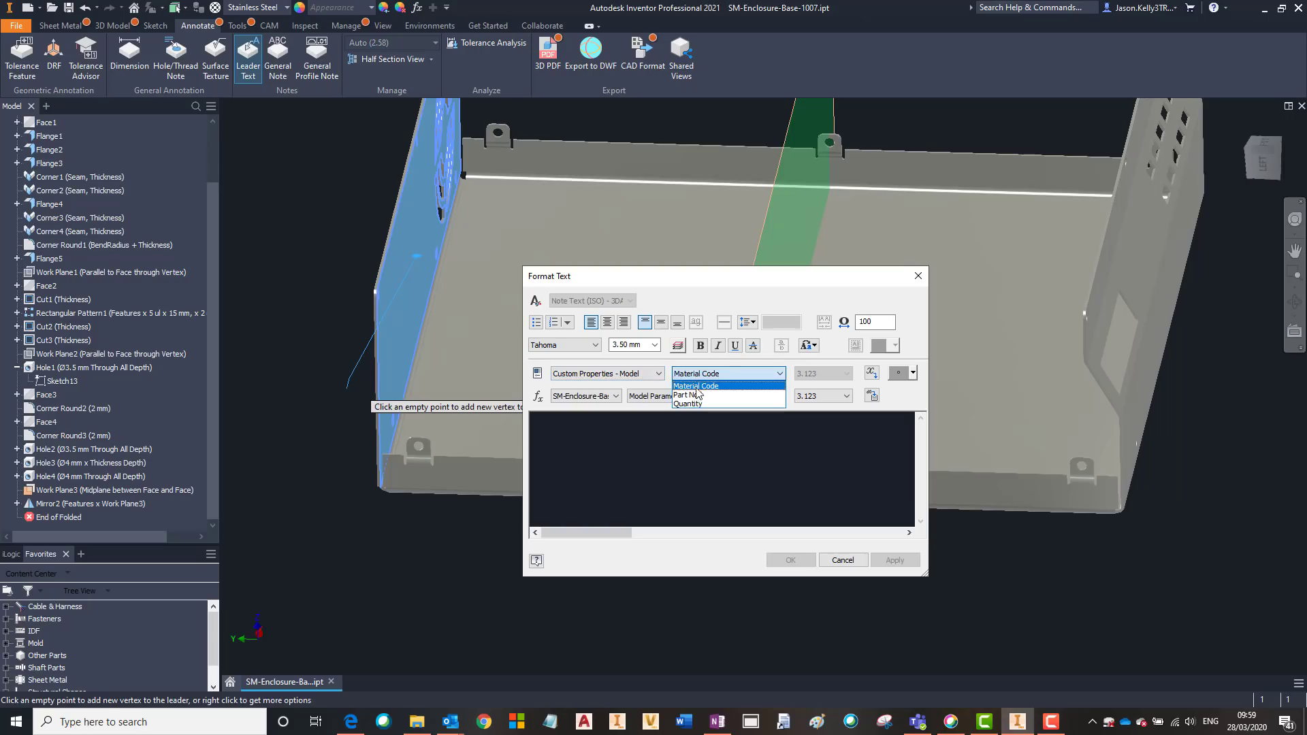
click(699, 396)
click(872, 373)
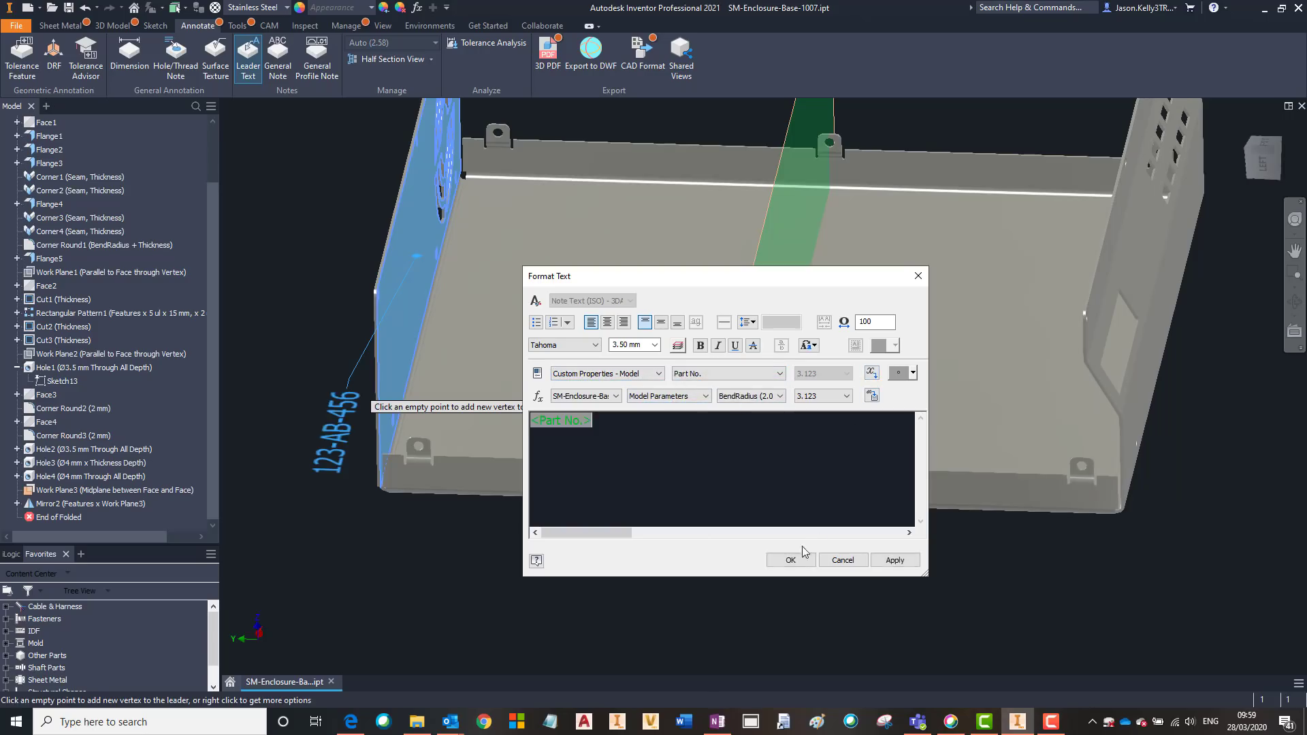
click(791, 560)
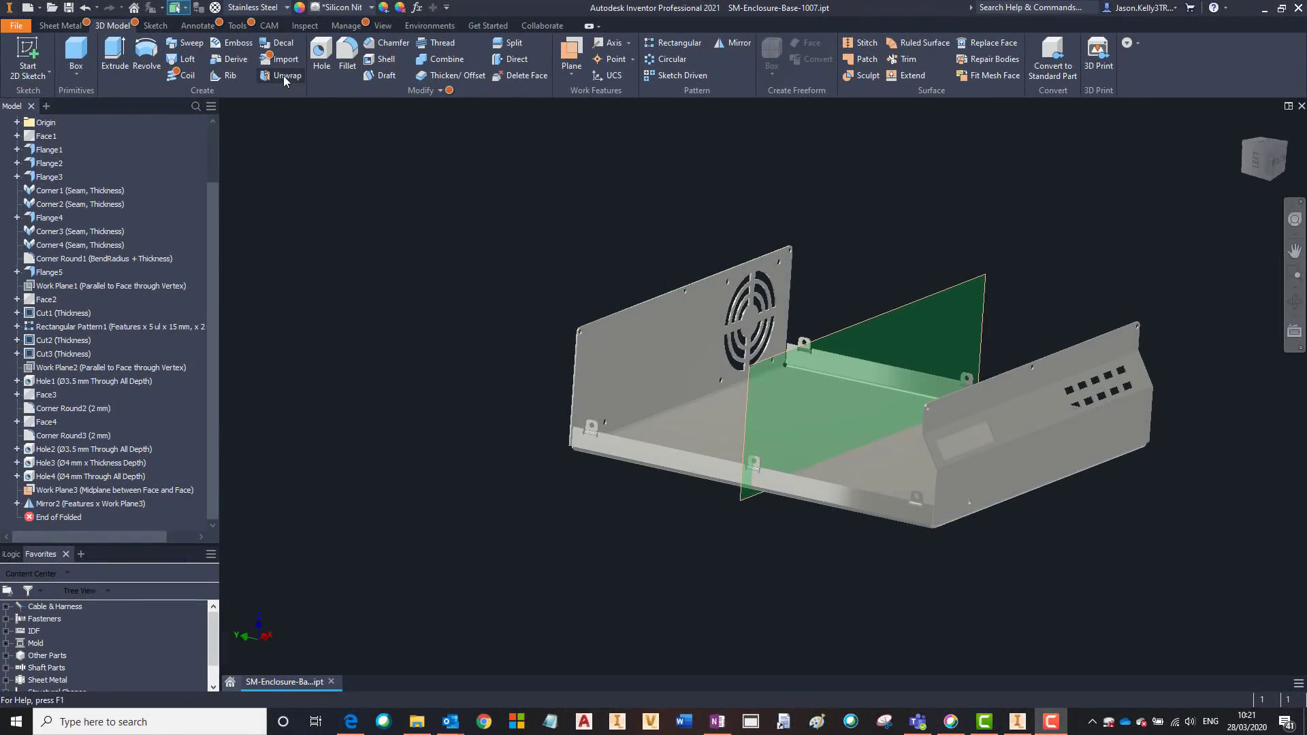
Unwrap the fan panel and two base faces, aligning the flat result to a different plane
click(281, 75)
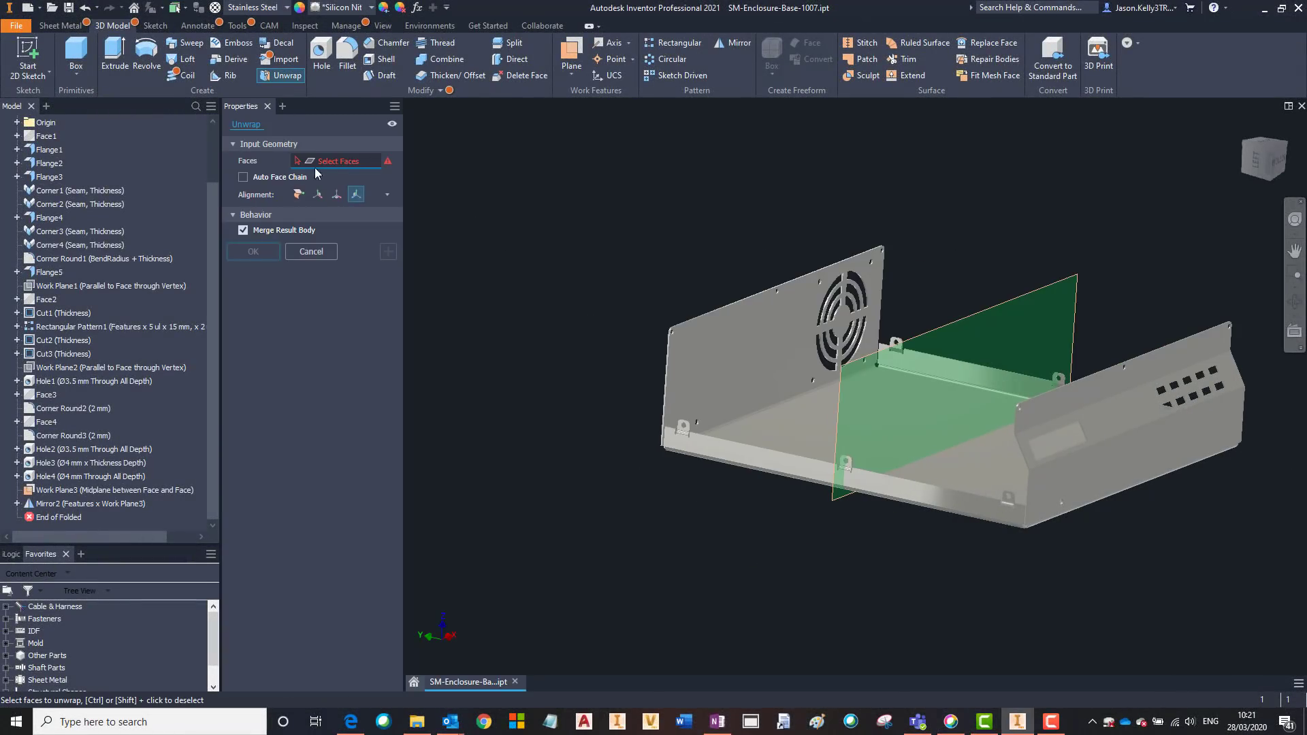
click(738, 412)
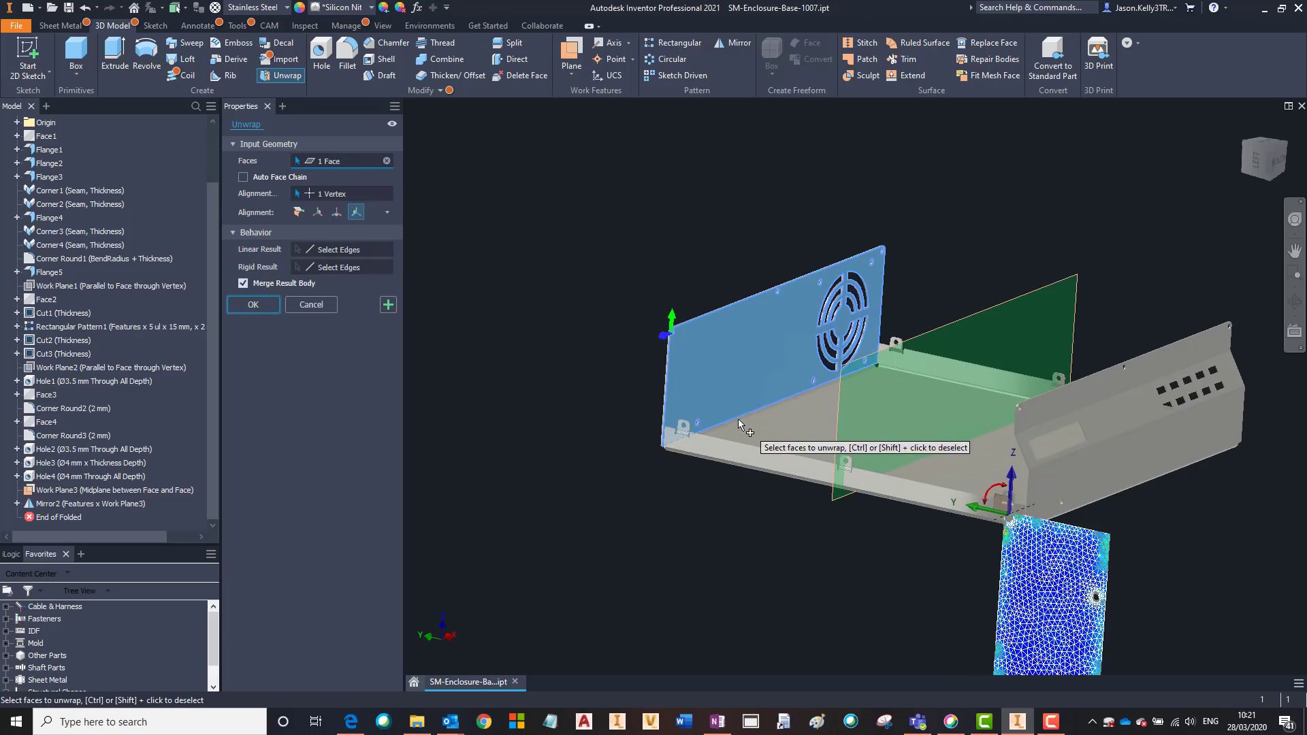
click(787, 428)
click(787, 427)
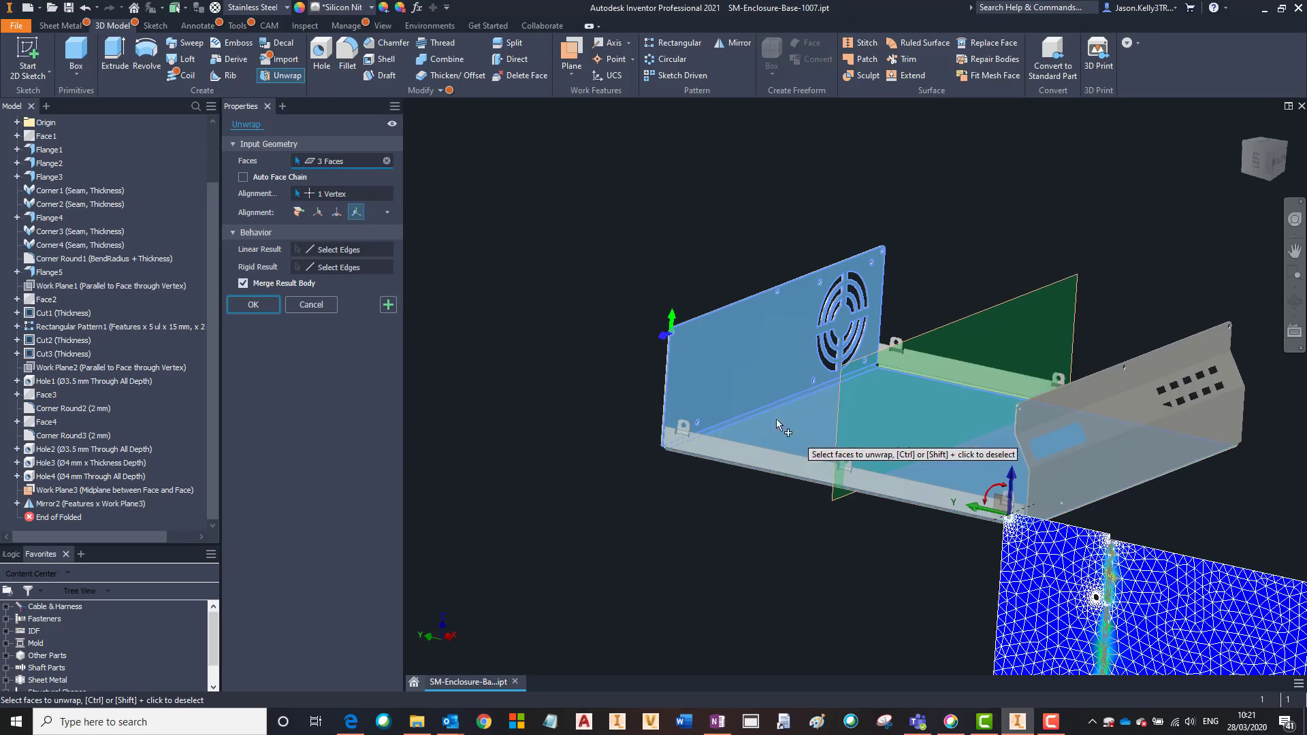
click(347, 215)
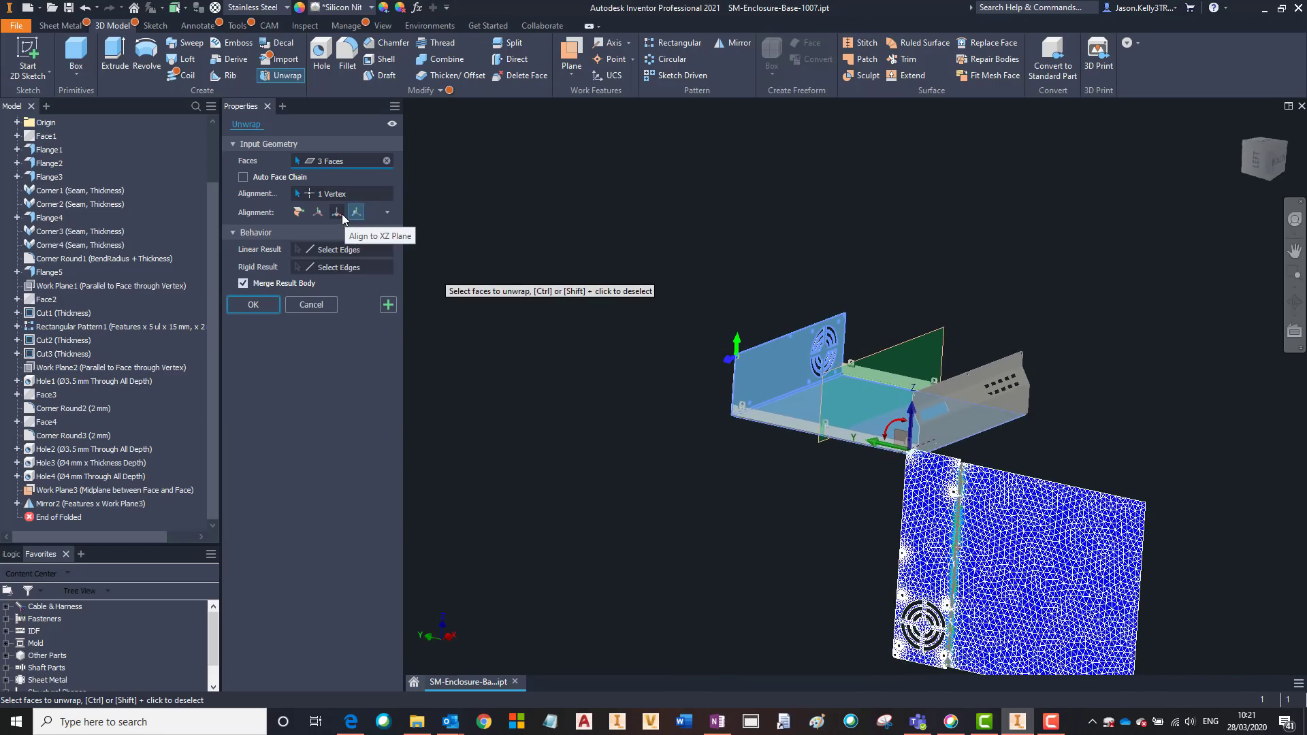
click(333, 214)
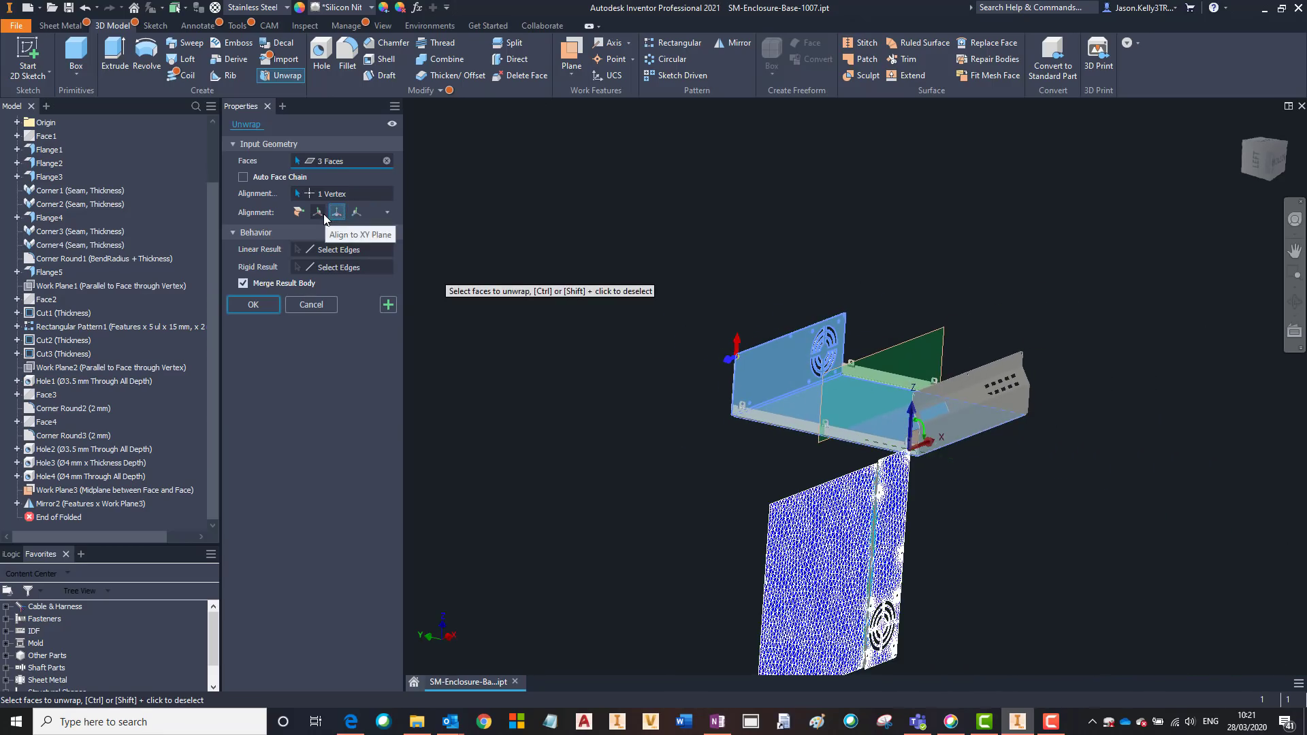
click(319, 214)
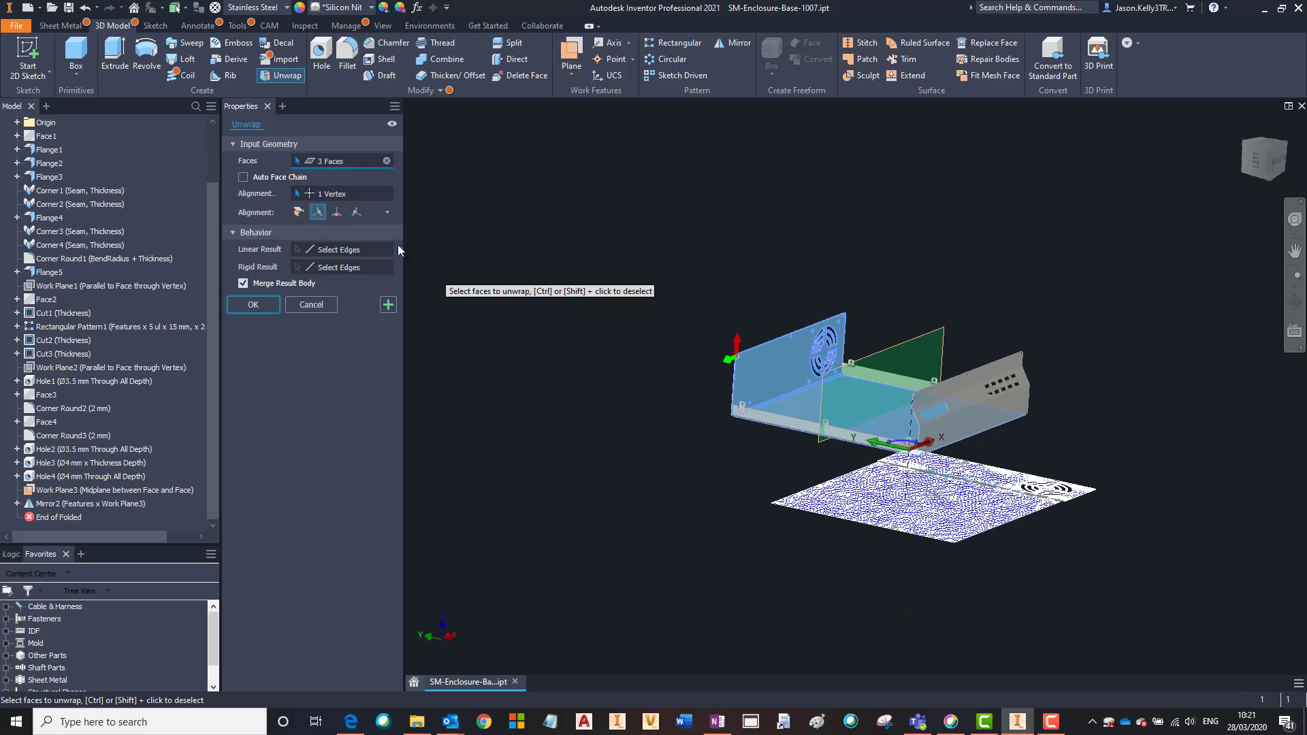
Keep two fan panel edges rigid, create Unwrap2, and select it in the browser
click(338, 267)
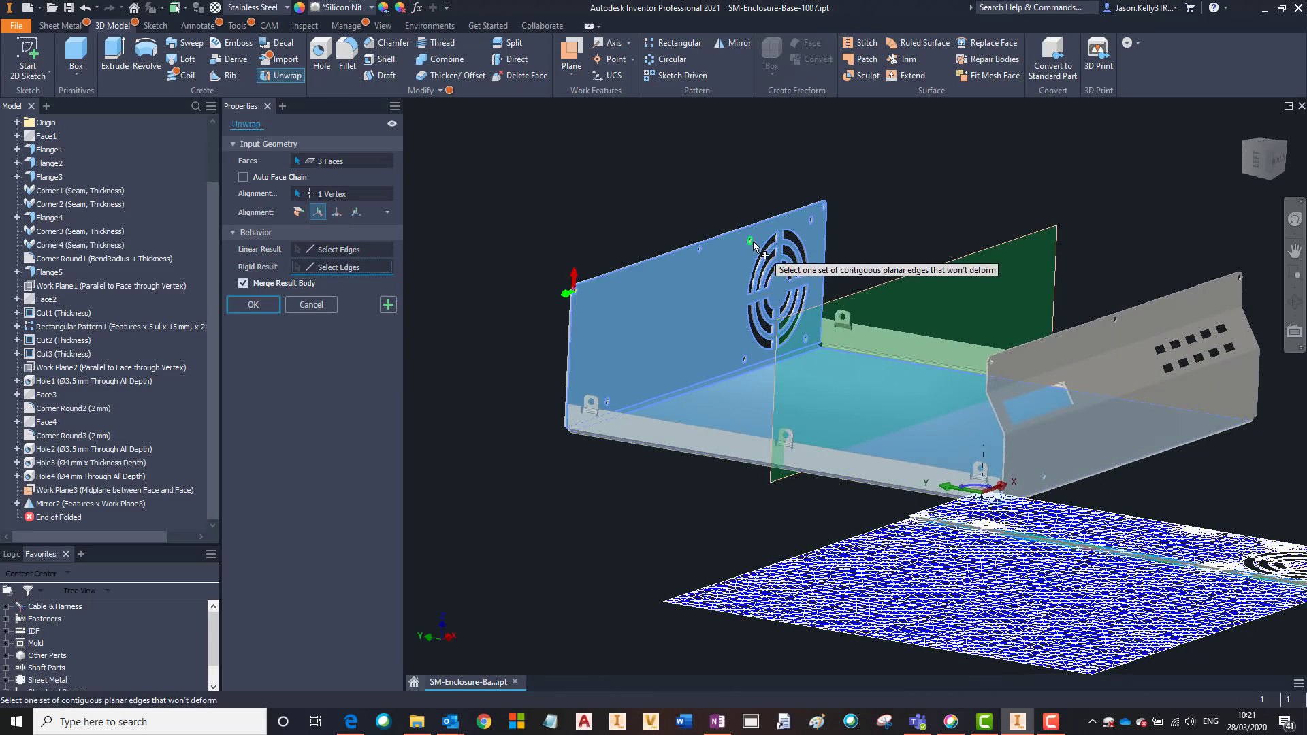
click(811, 223)
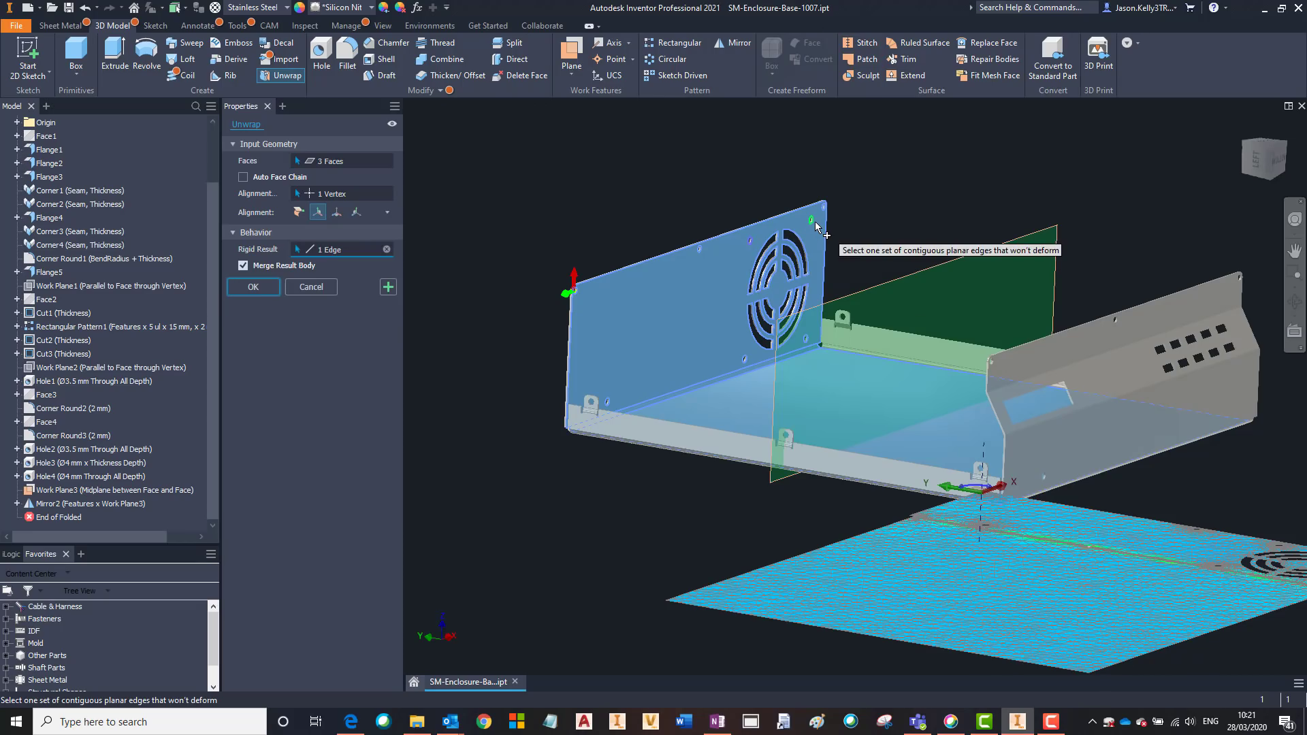
click(816, 225)
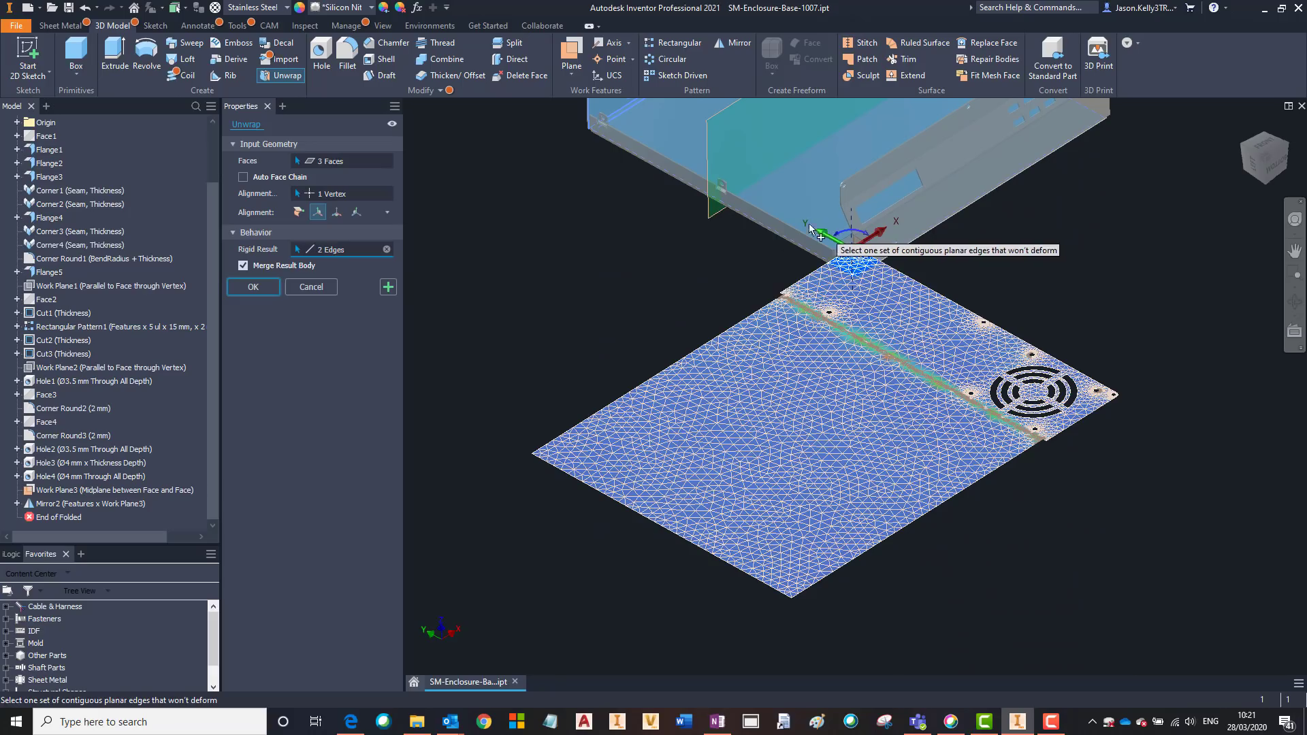
click(269, 289)
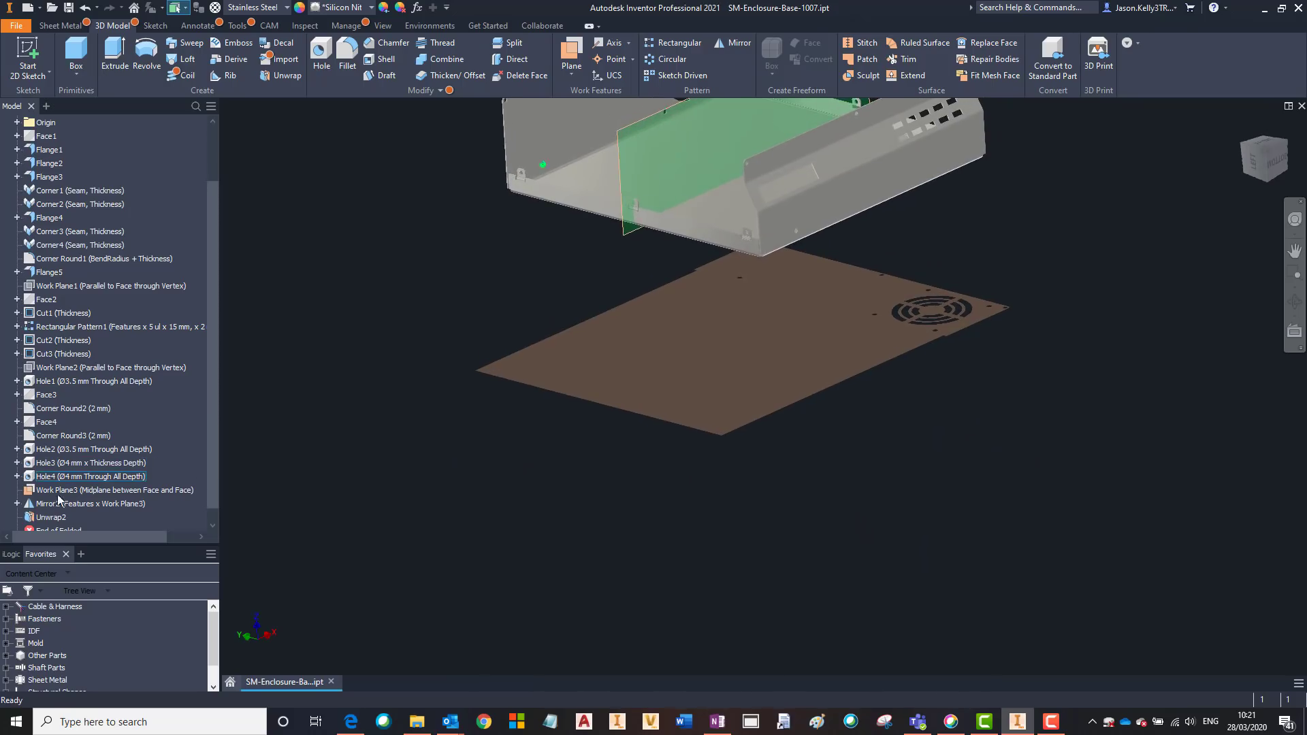
click(50, 518)
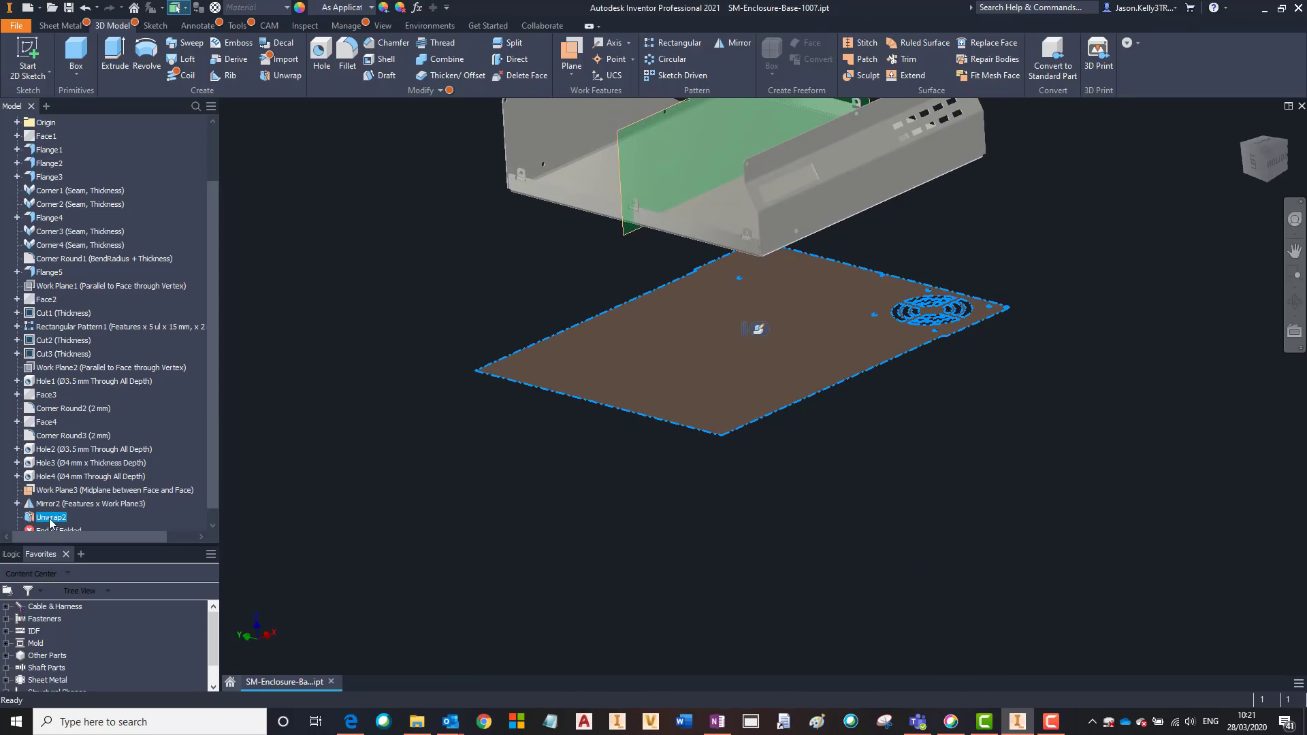
click(49, 518)
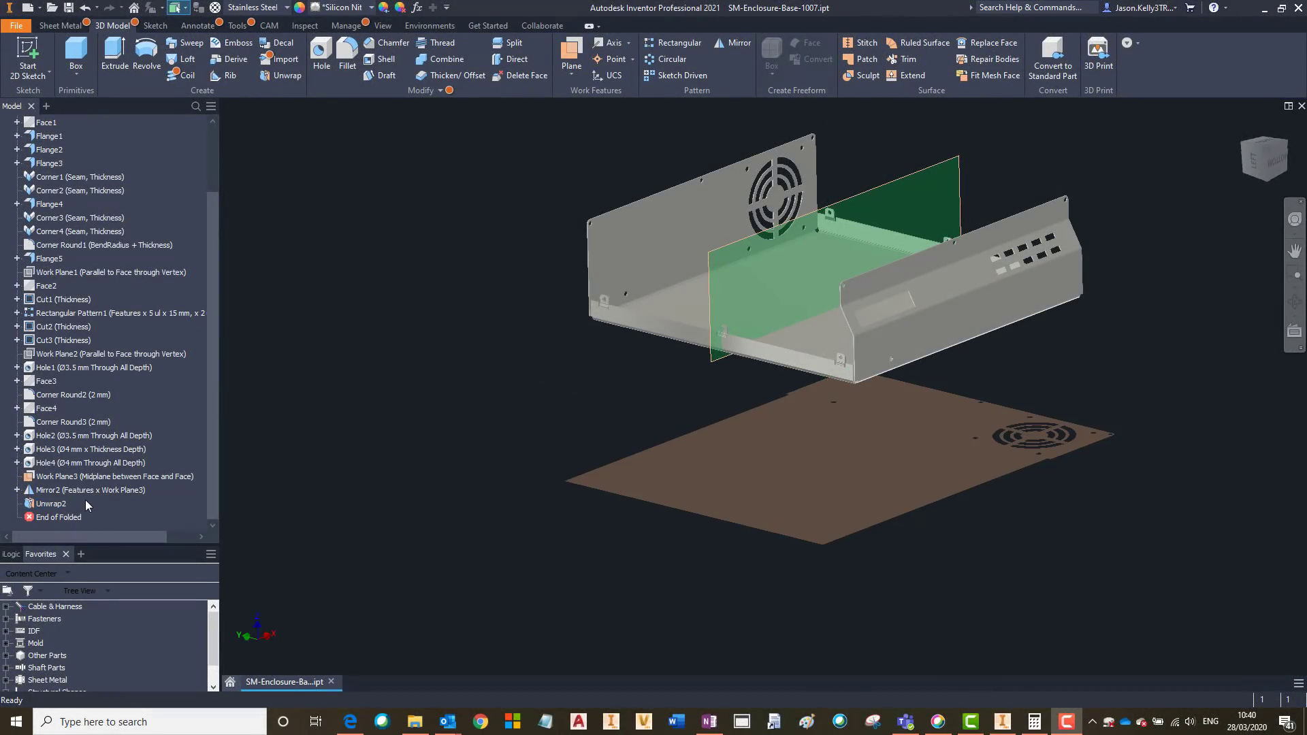
Select Mirror2, Work Plane3 and Hole4 in the browser, then view the tree's display options
click(86, 490)
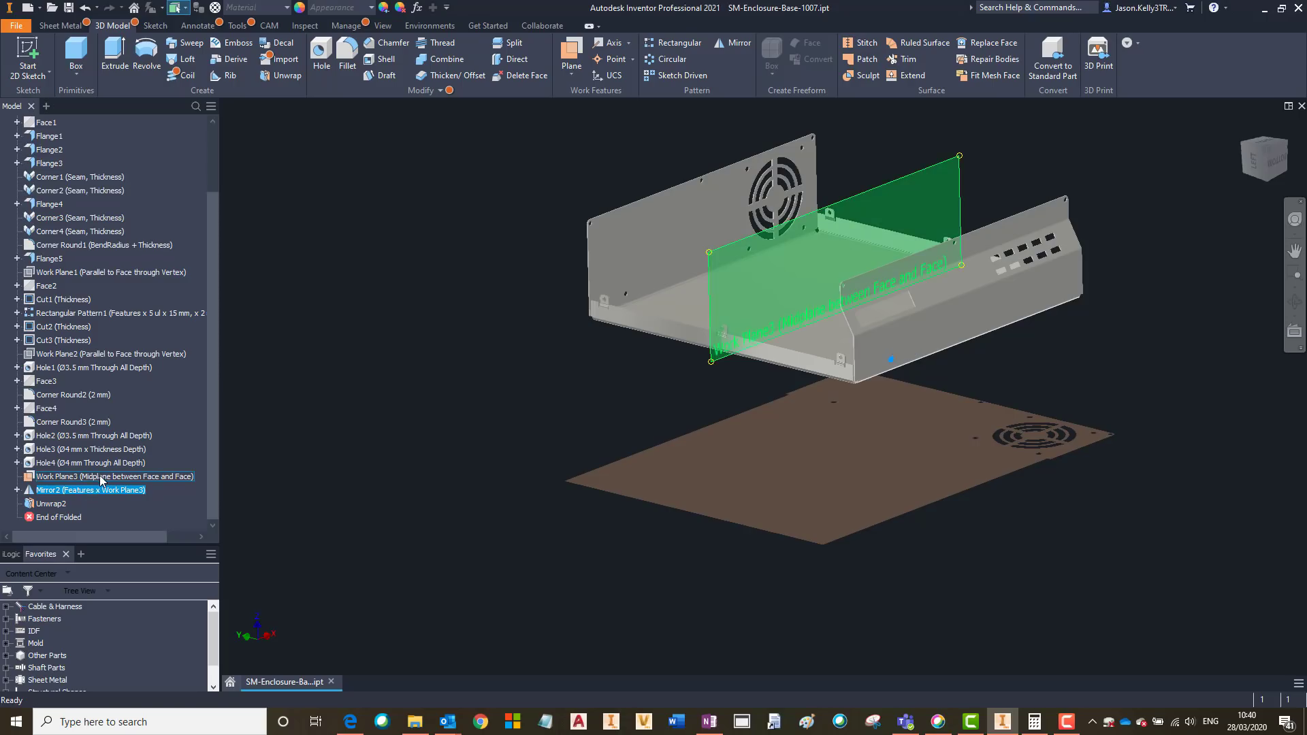
click(100, 478)
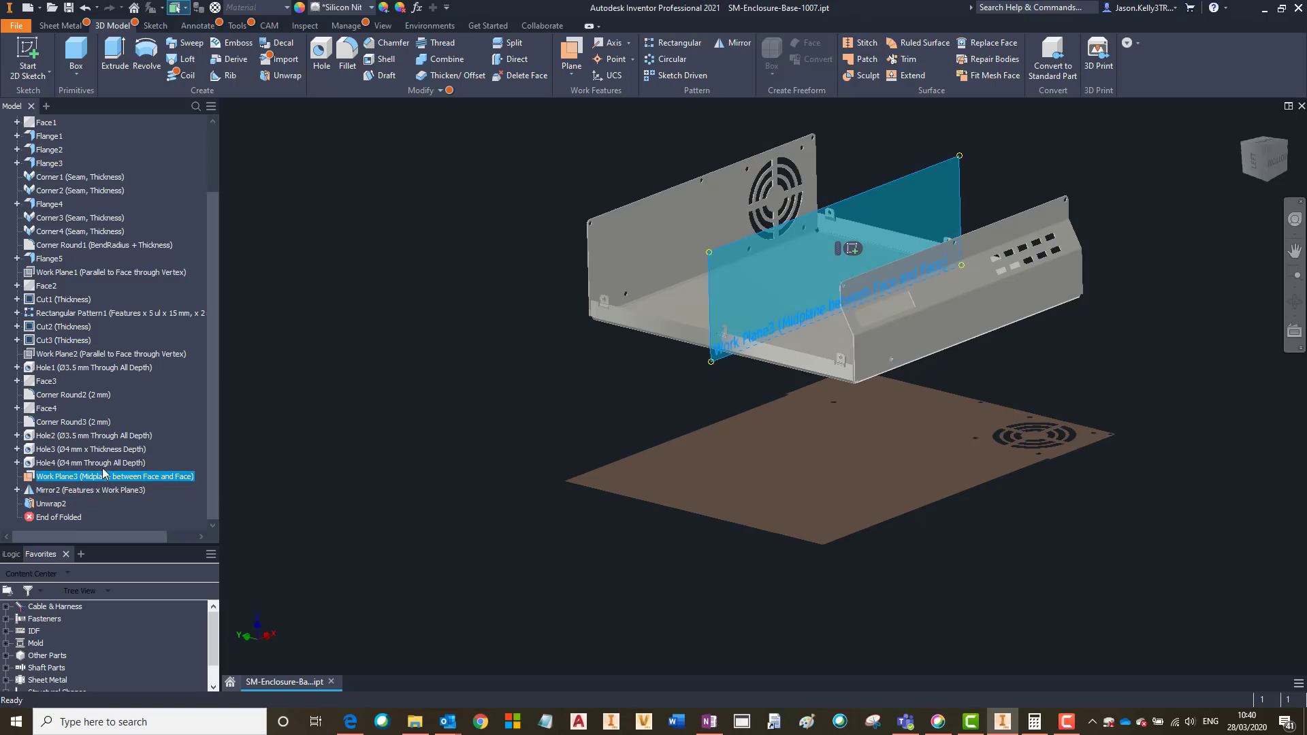
click(75, 466)
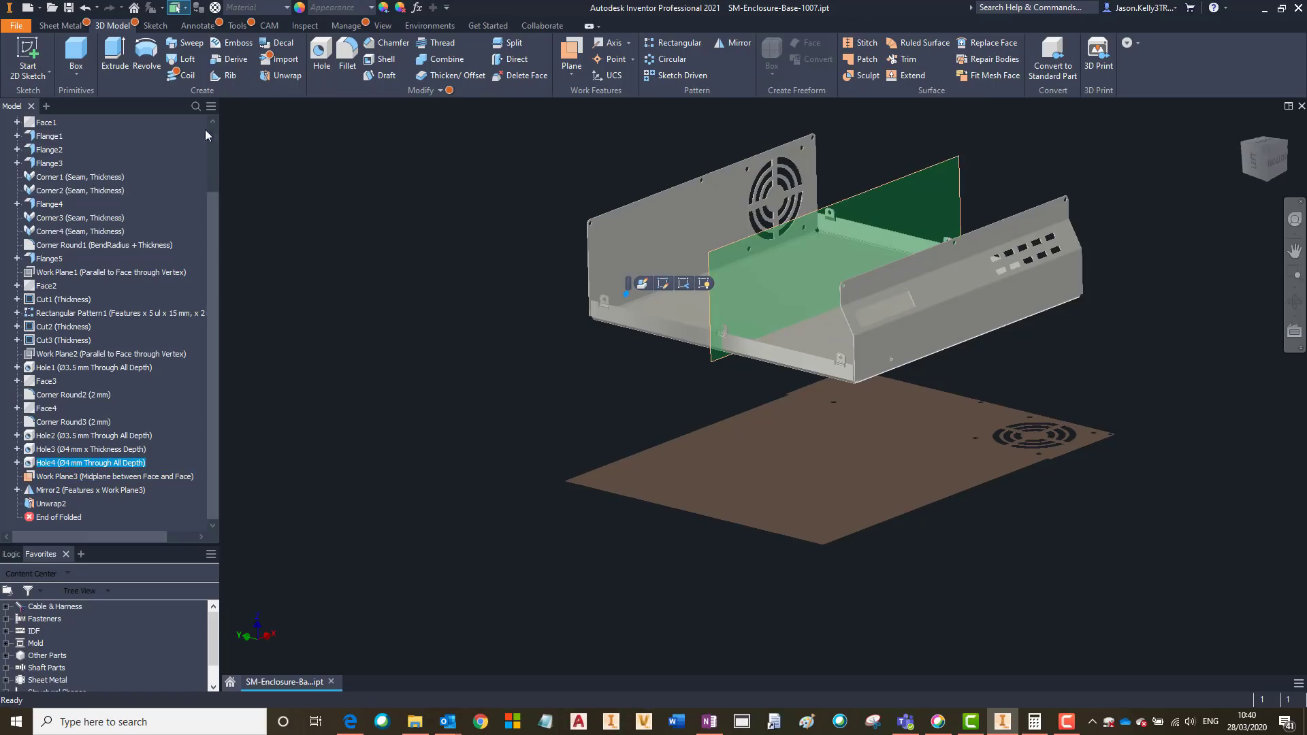
click(211, 107)
mouse_move(229, 163)
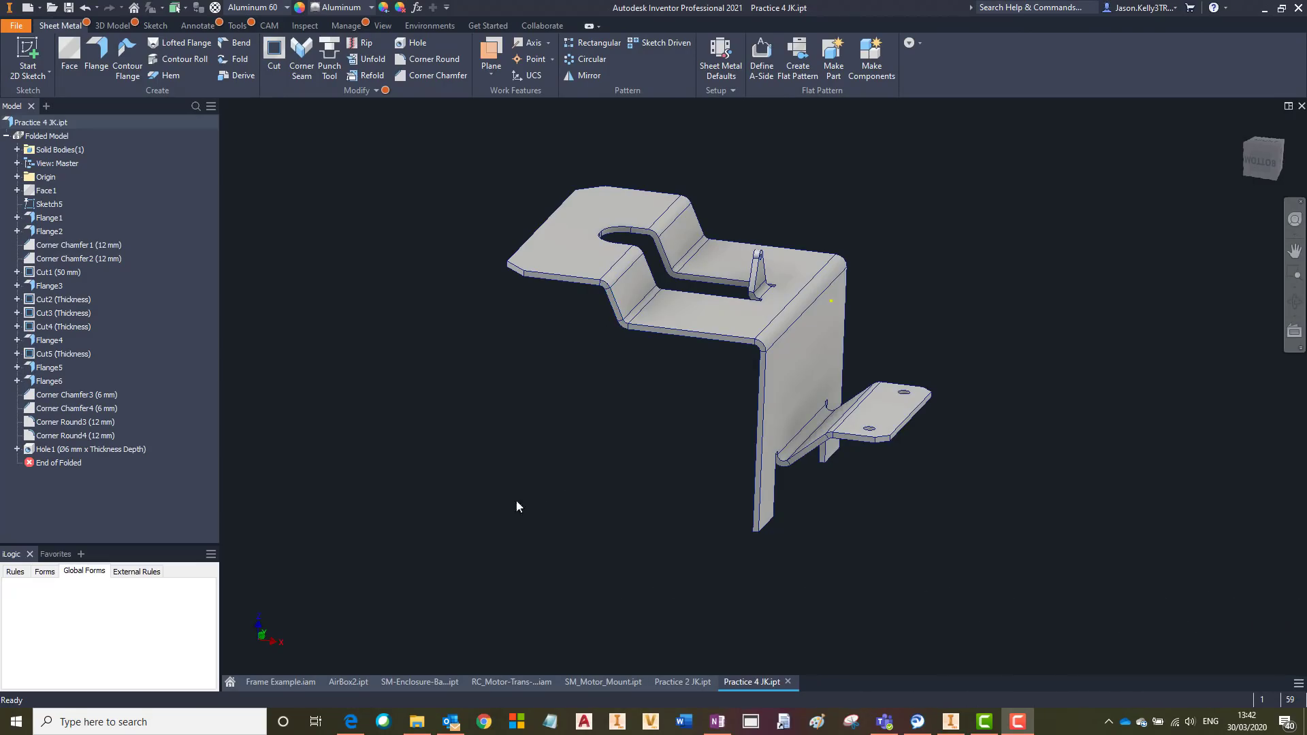
Edit Flange5 so its flange angle is set By Reference to the slanted face
right_click(52, 370)
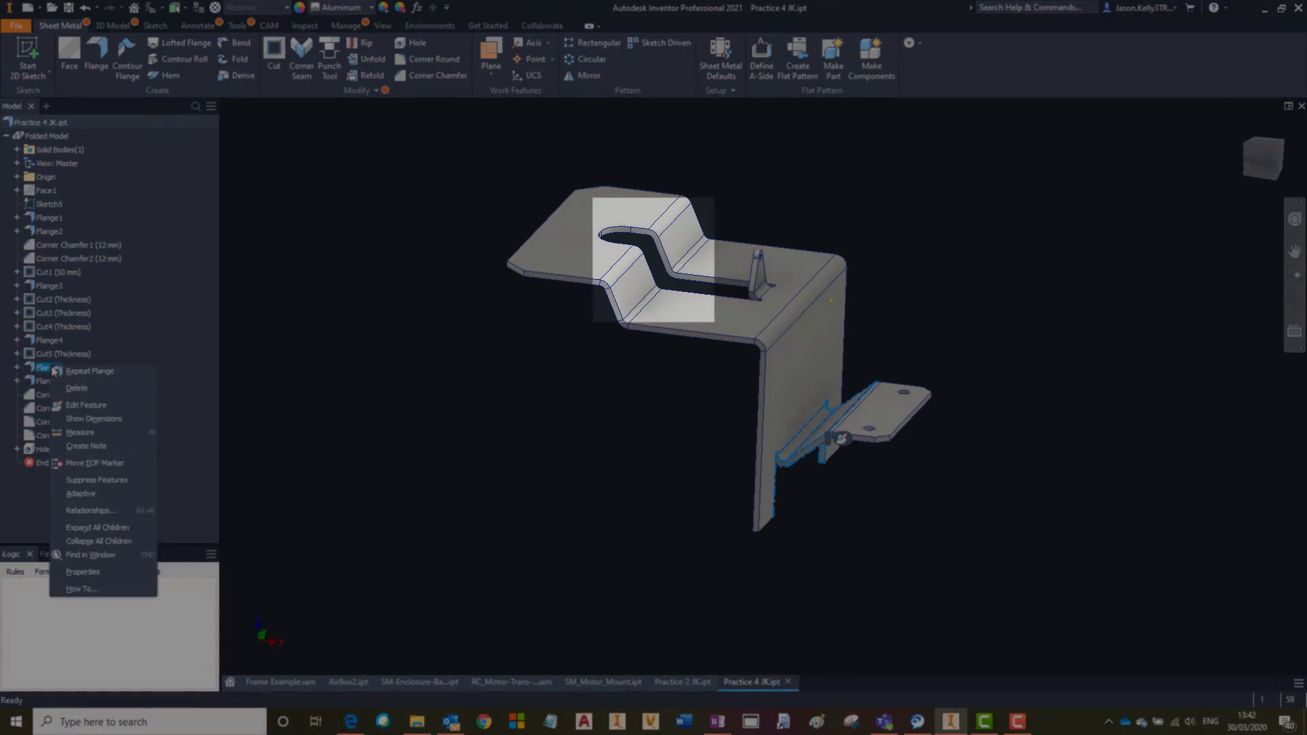
click(86, 405)
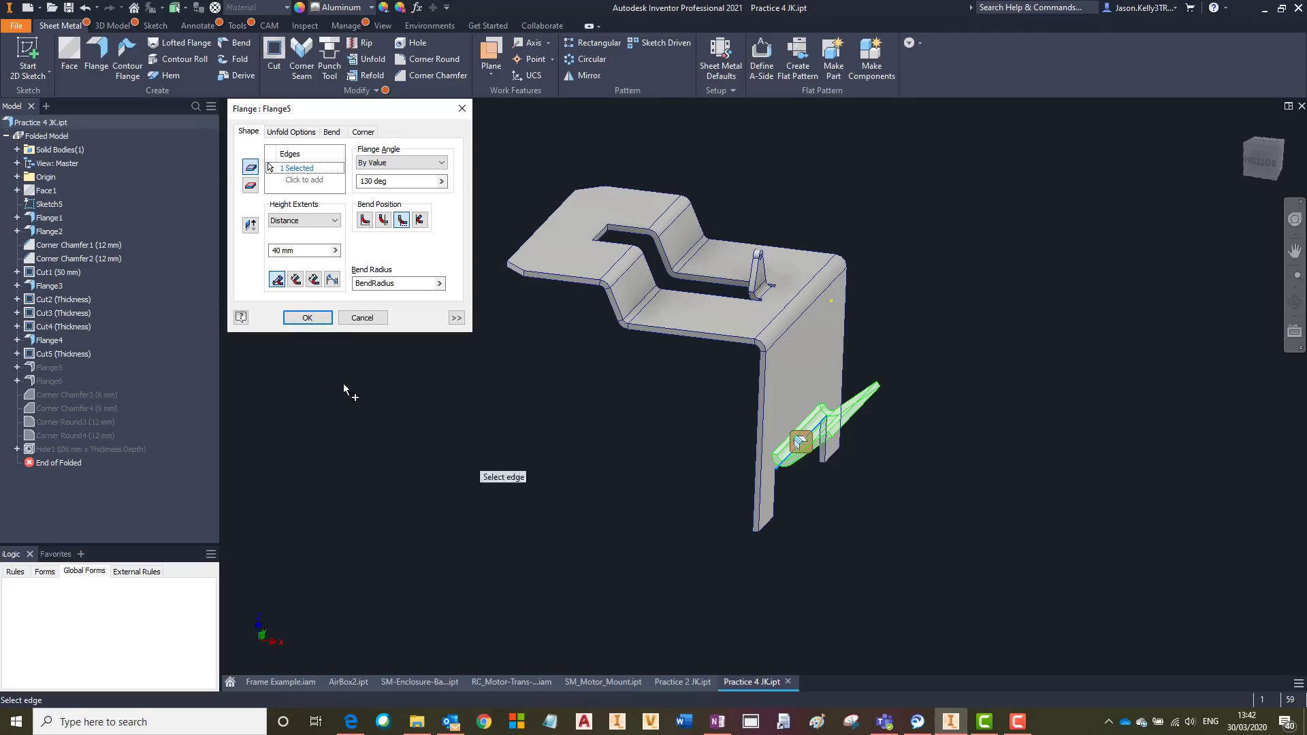
click(366, 165)
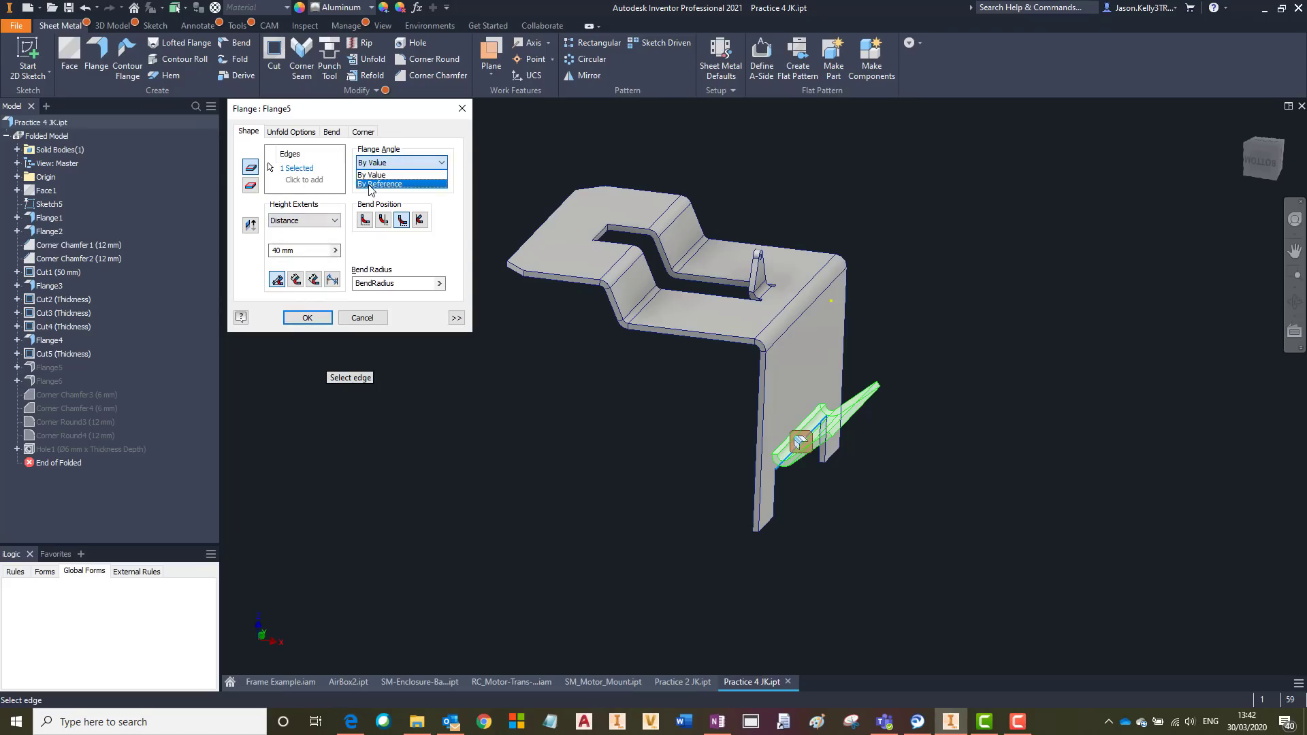
click(392, 185)
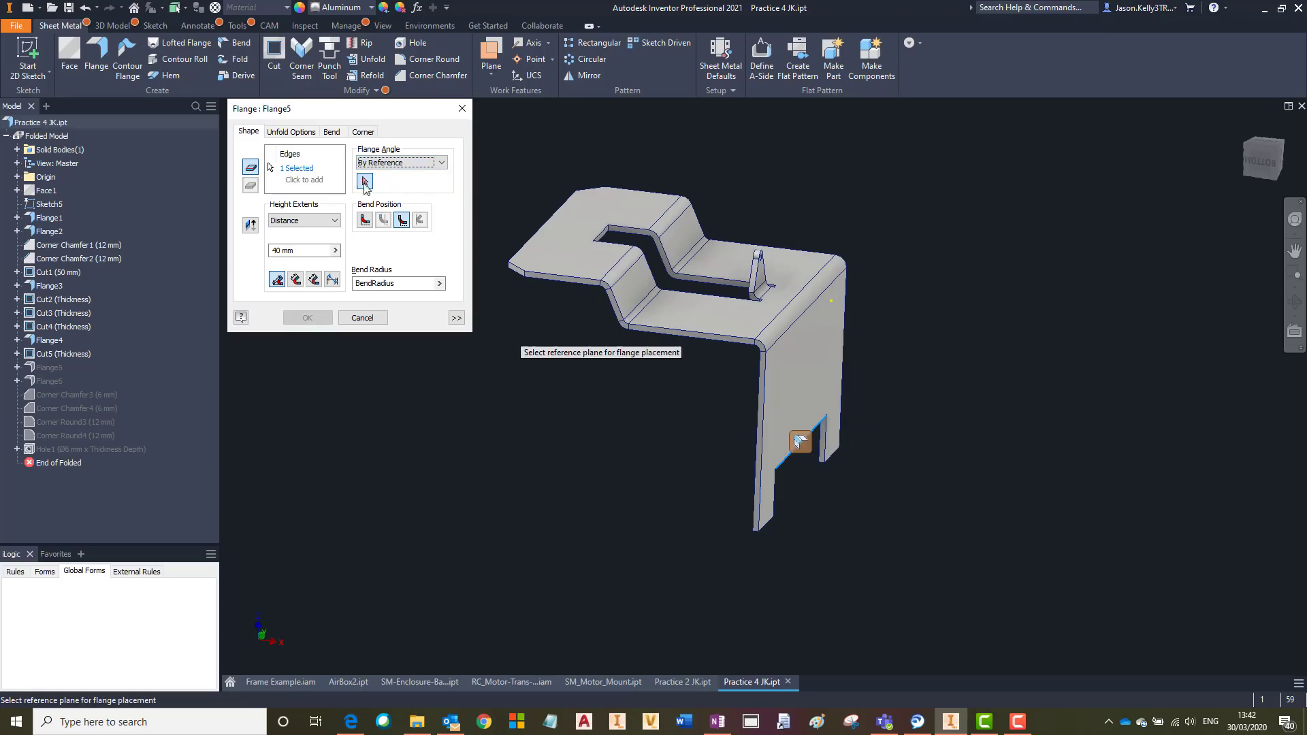
click(627, 286)
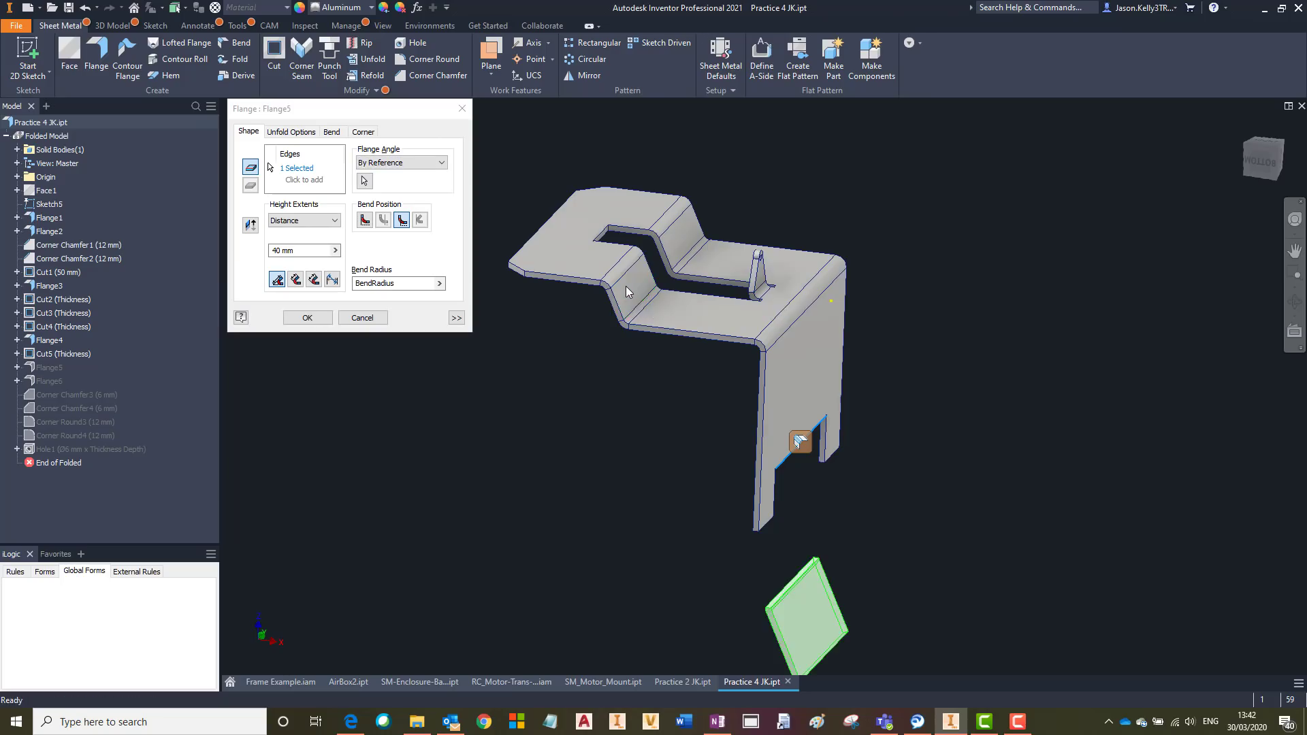
scroll(728, 599, down, 3)
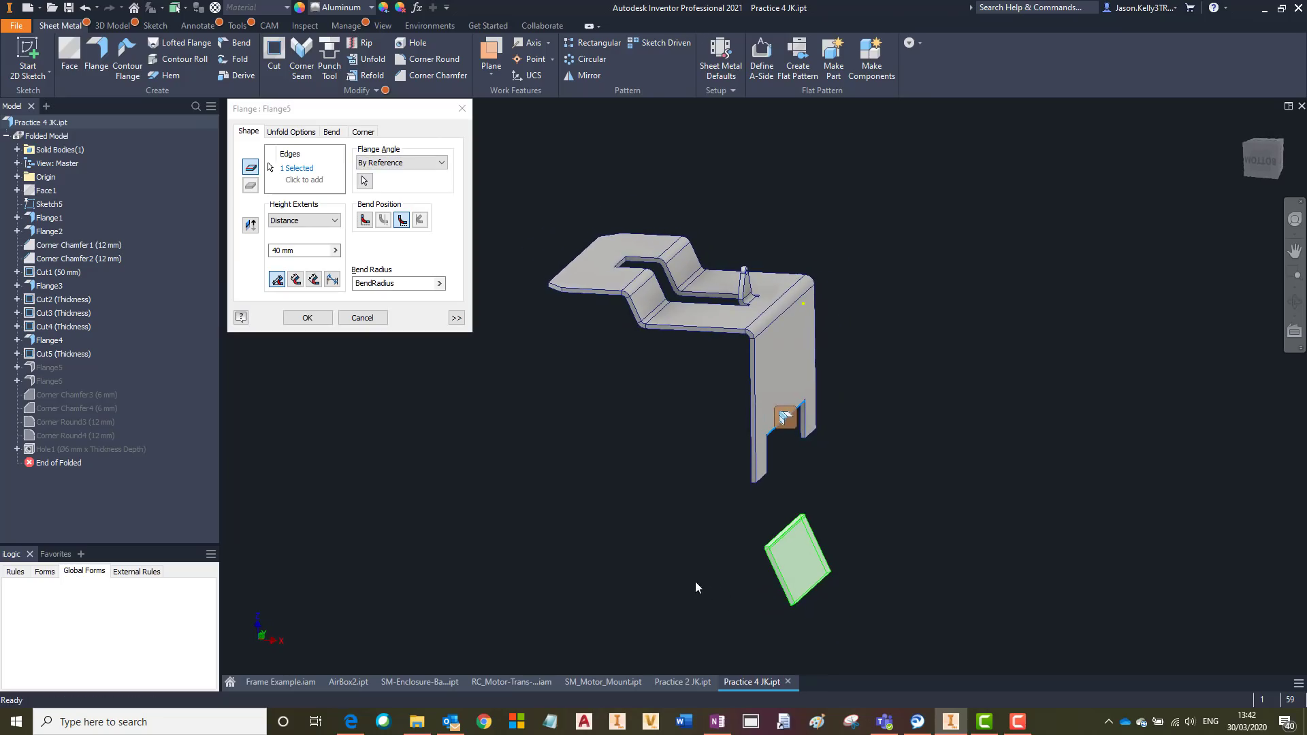
click(319, 319)
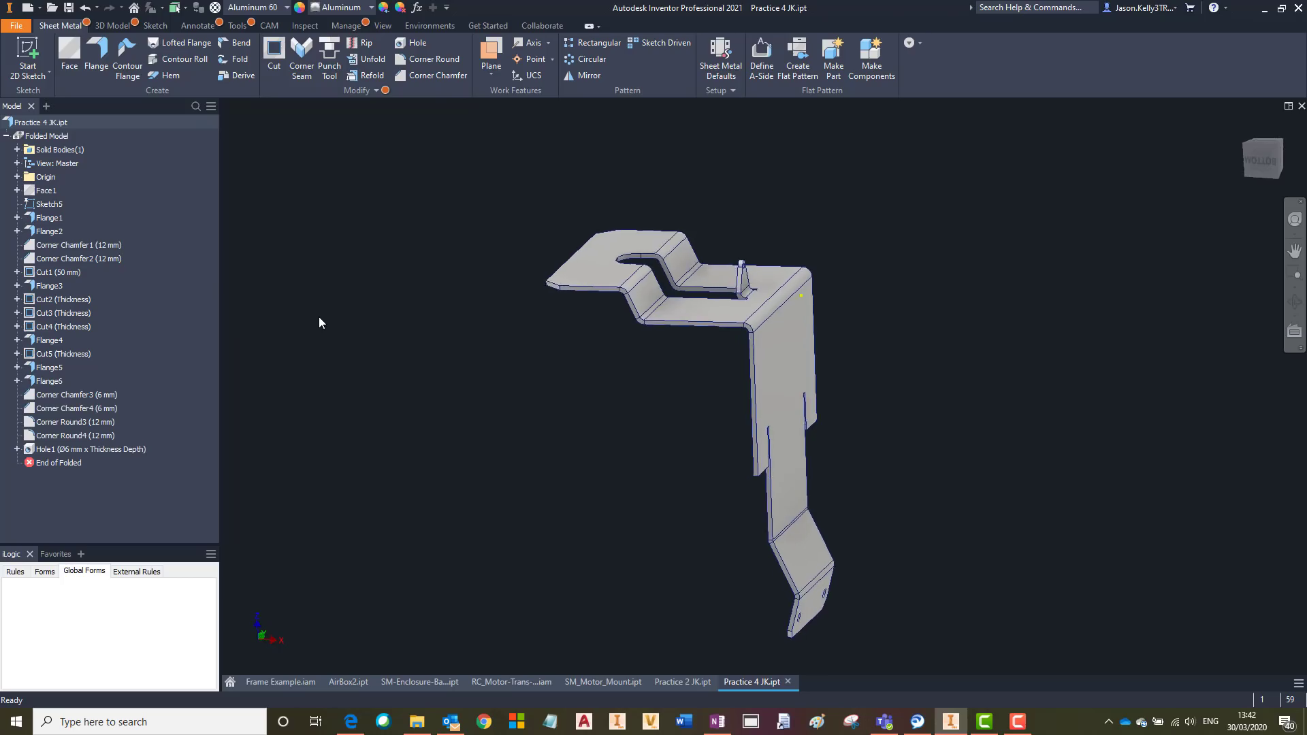
click(1256, 161)
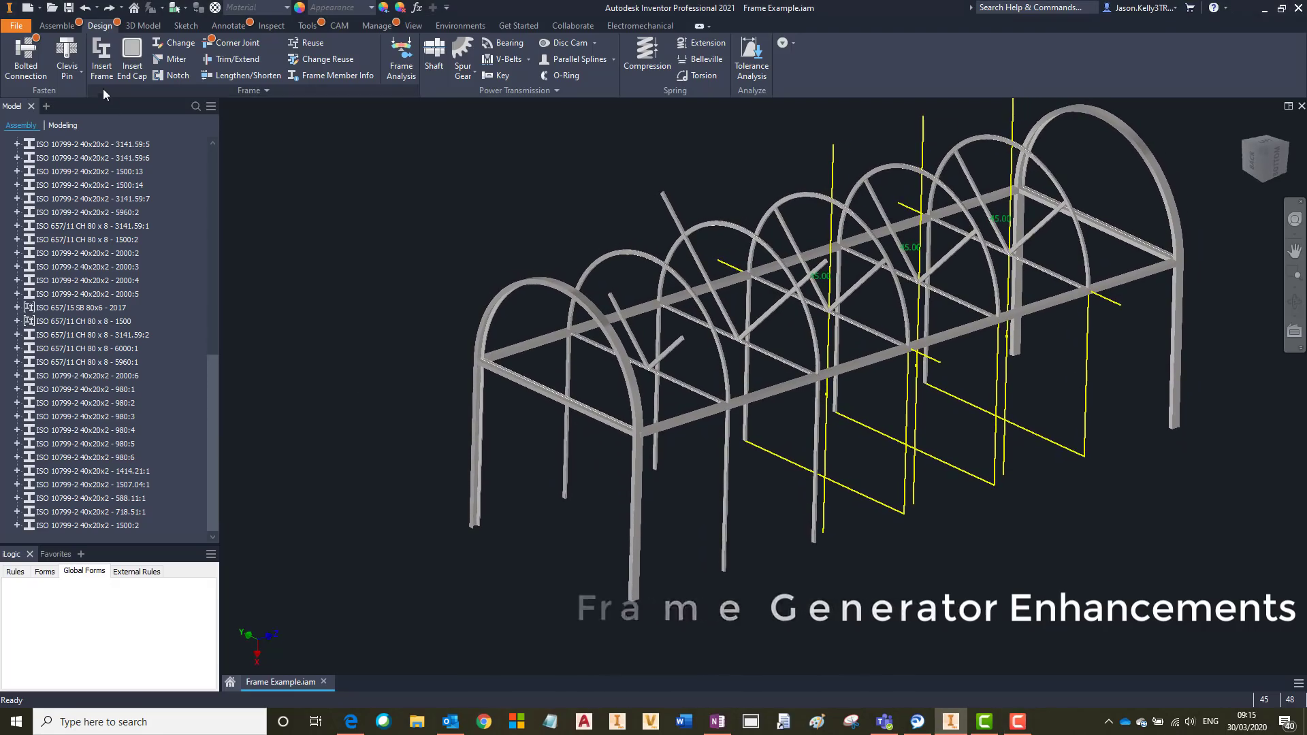
click(100, 66)
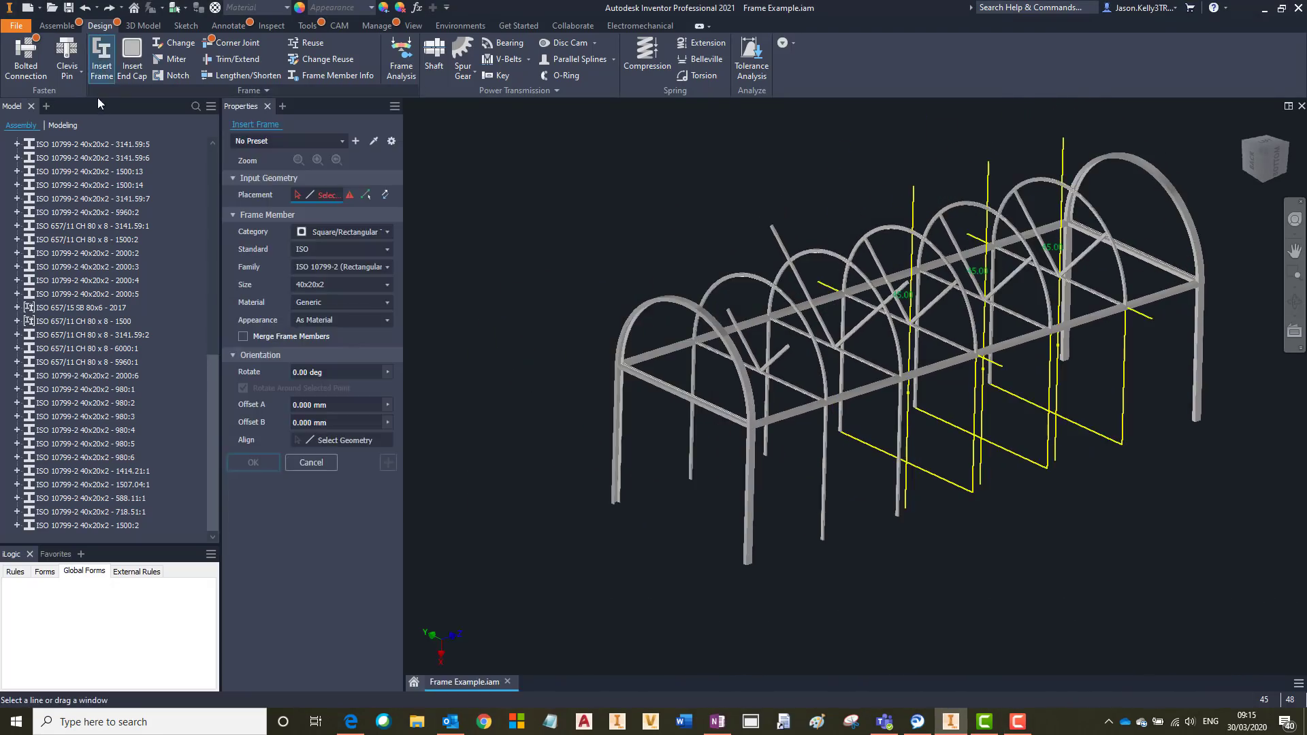
click(340, 139)
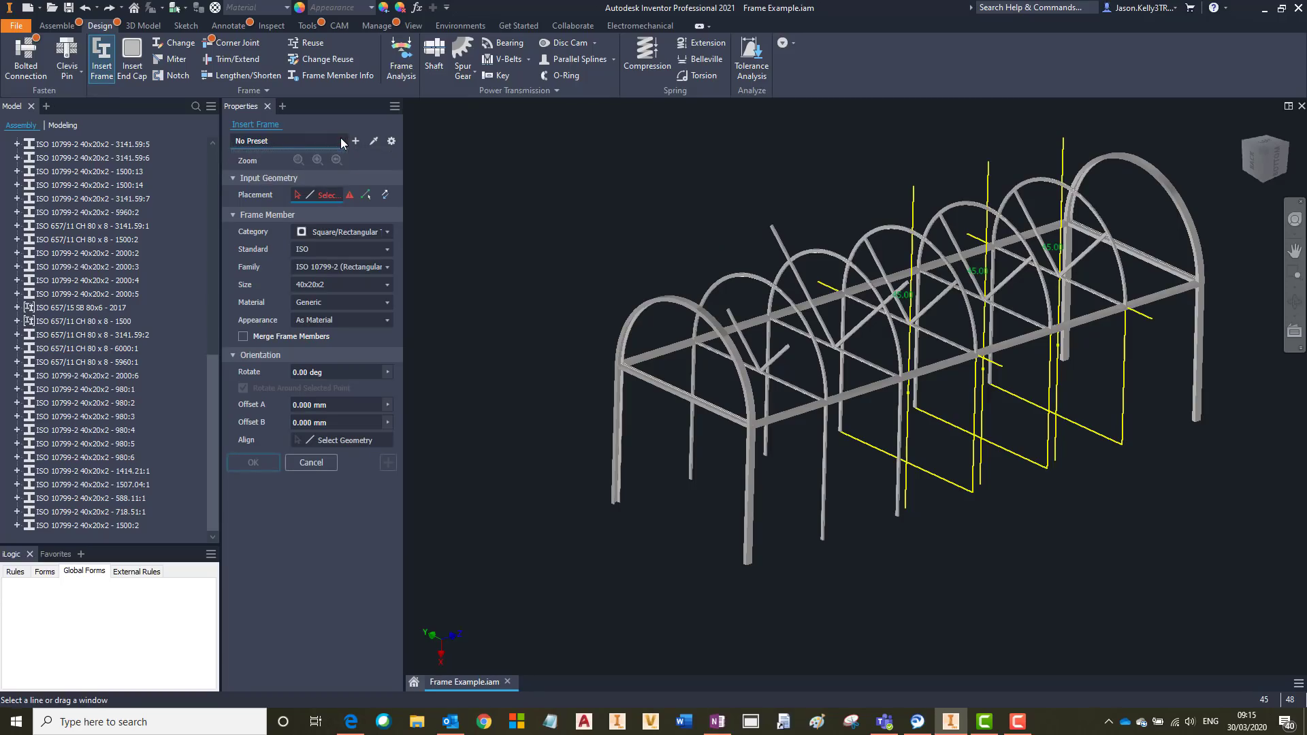
click(391, 141)
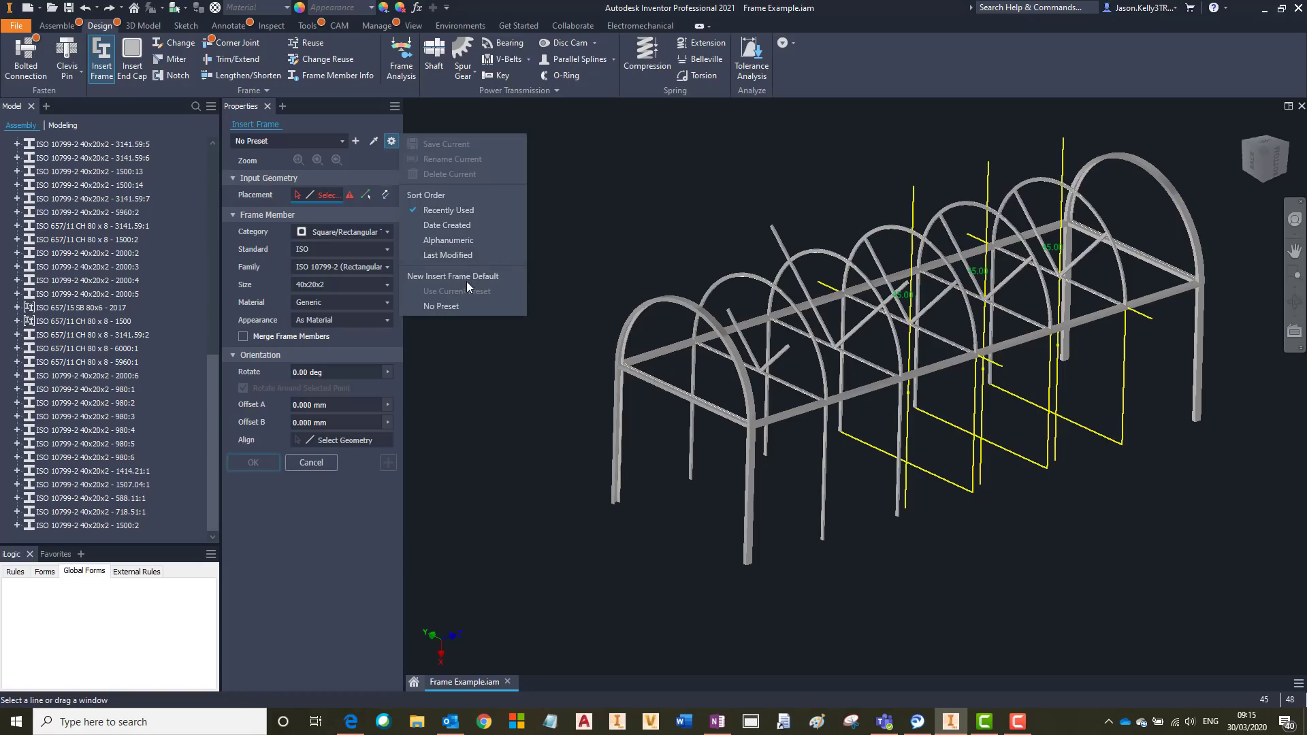
click(391, 140)
click(391, 140)
click(374, 154)
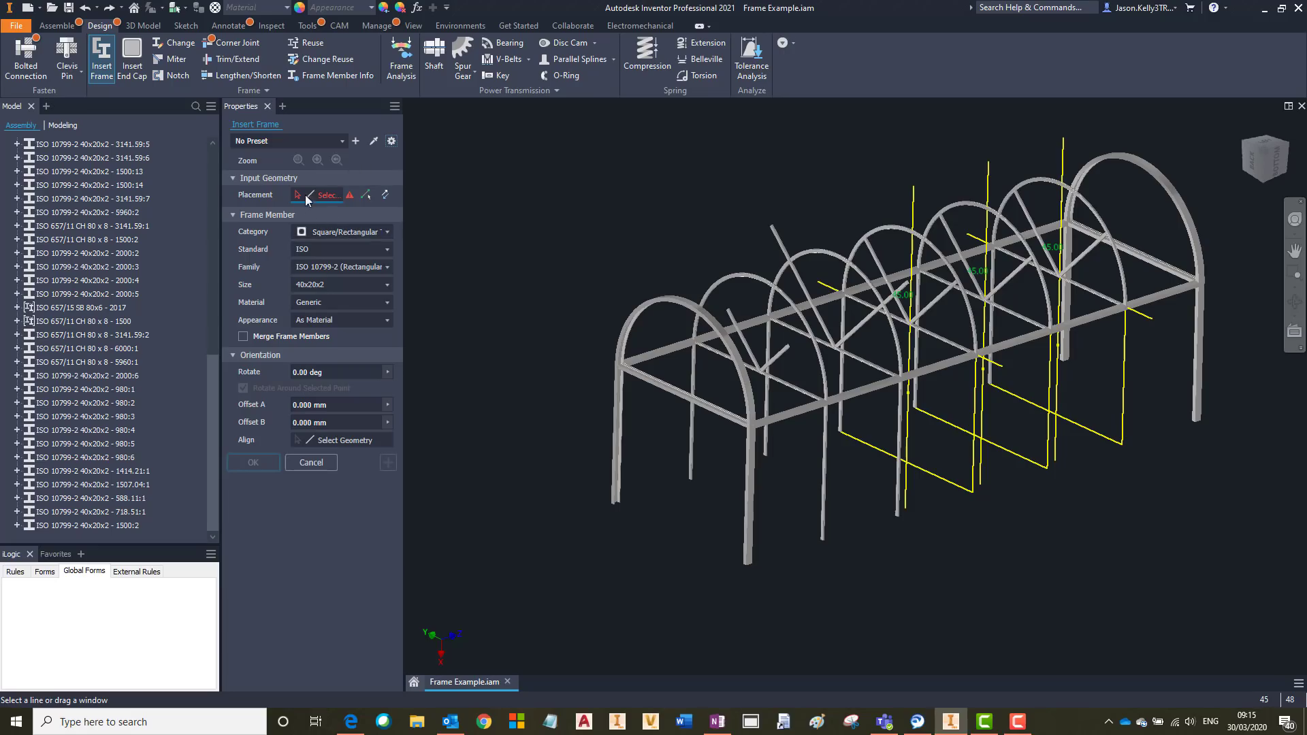
click(326, 464)
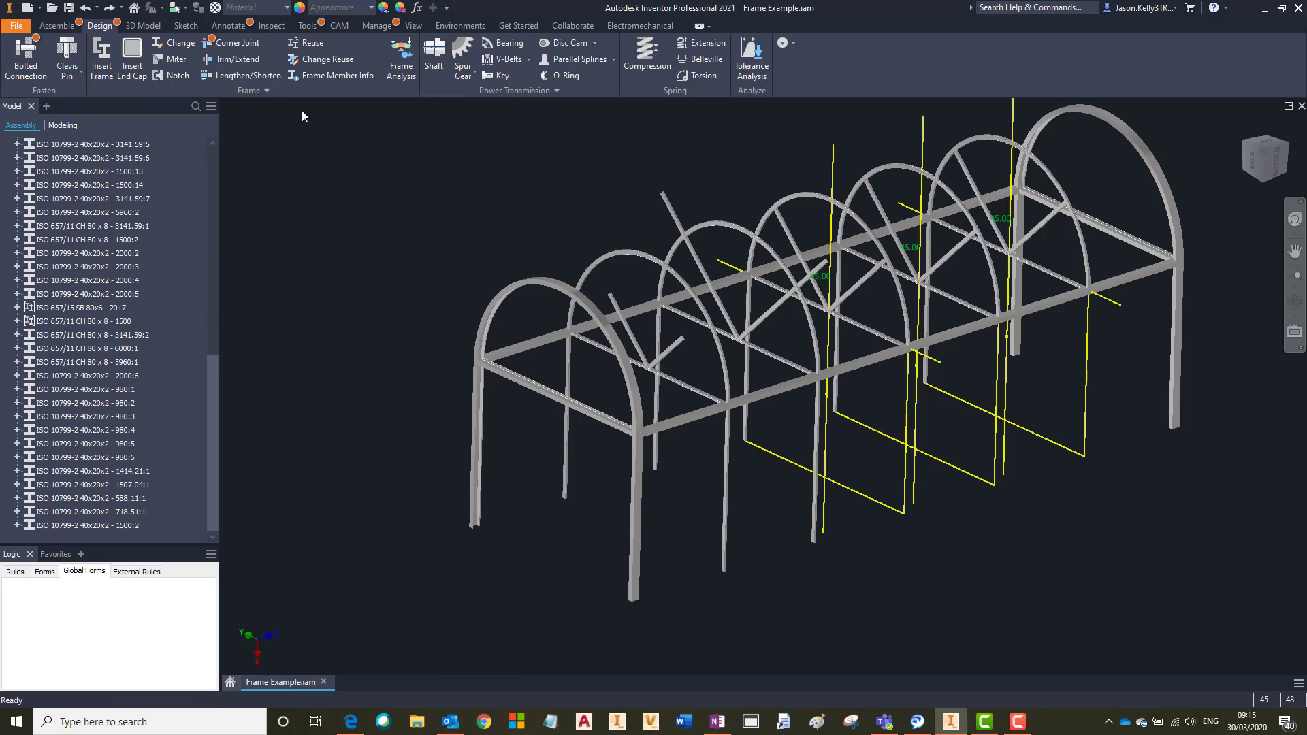
Reuse the vertical 40x20x2 post along the yellow sketch line, anchored at the profile centre with a 17 mm offset
click(305, 43)
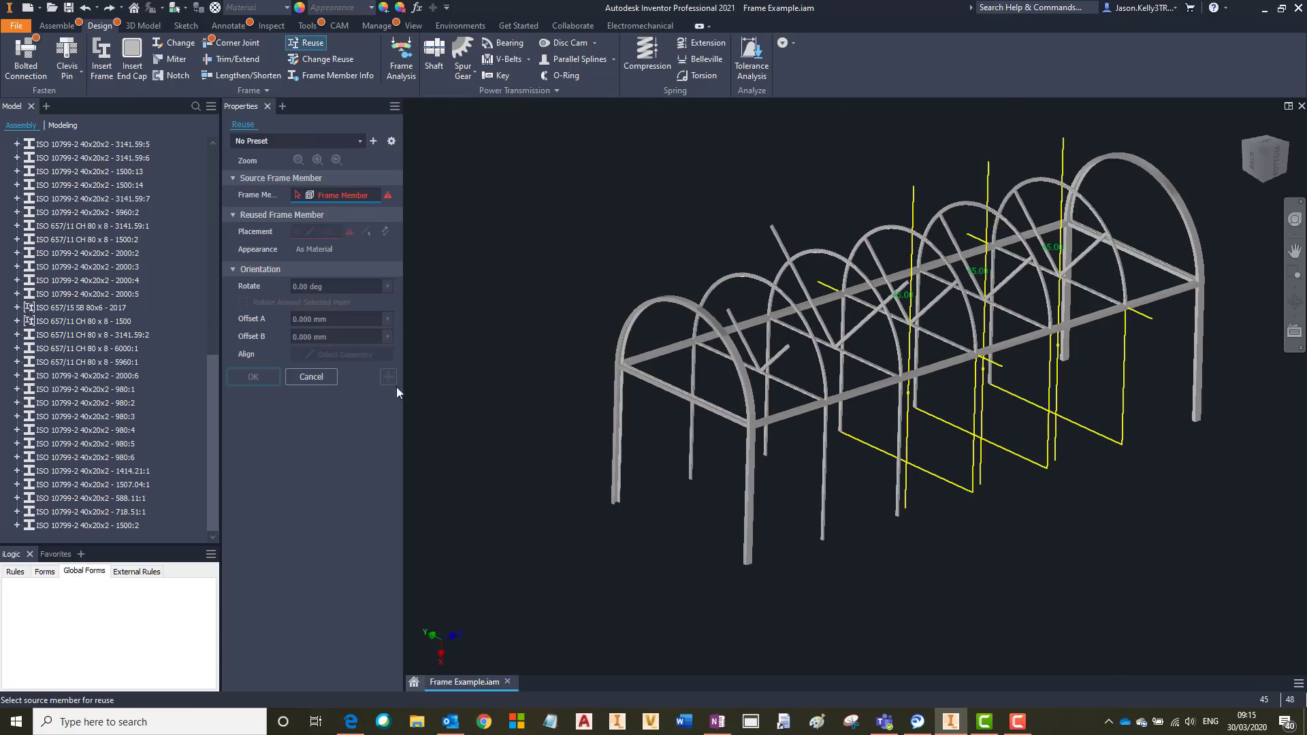
click(897, 452)
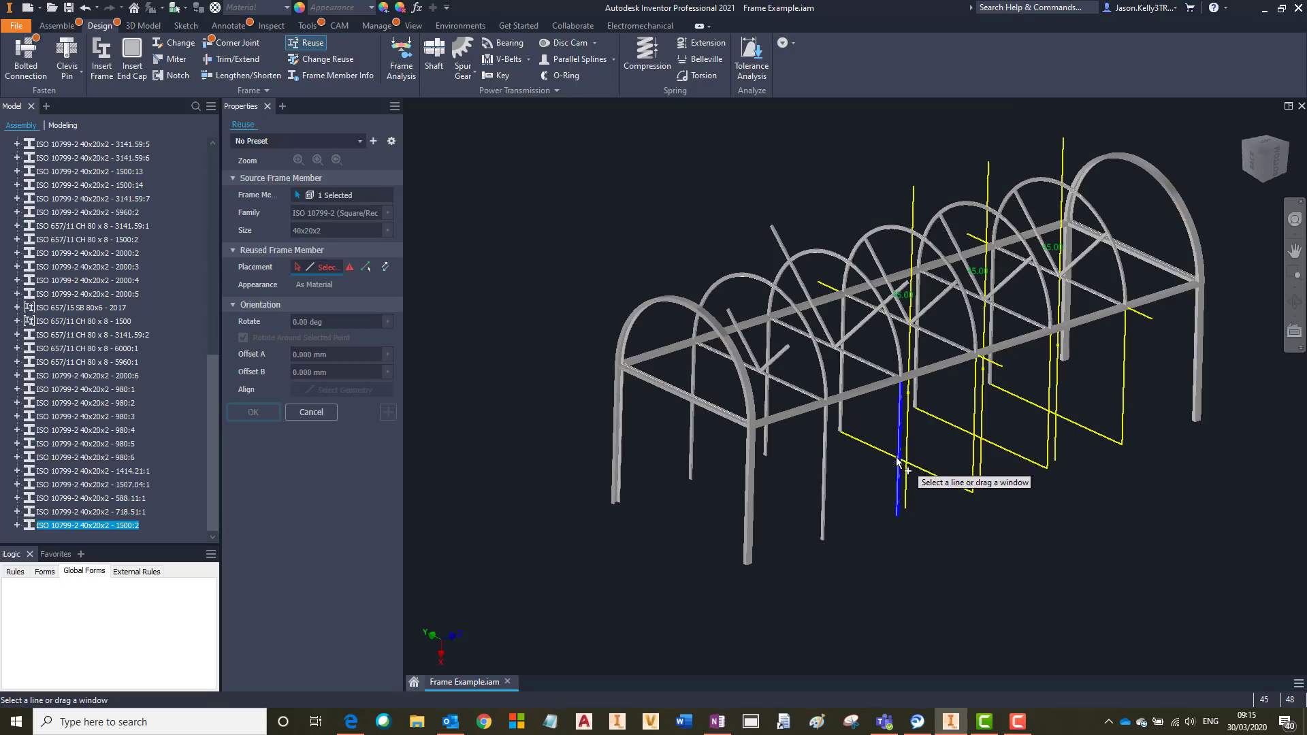
click(974, 401)
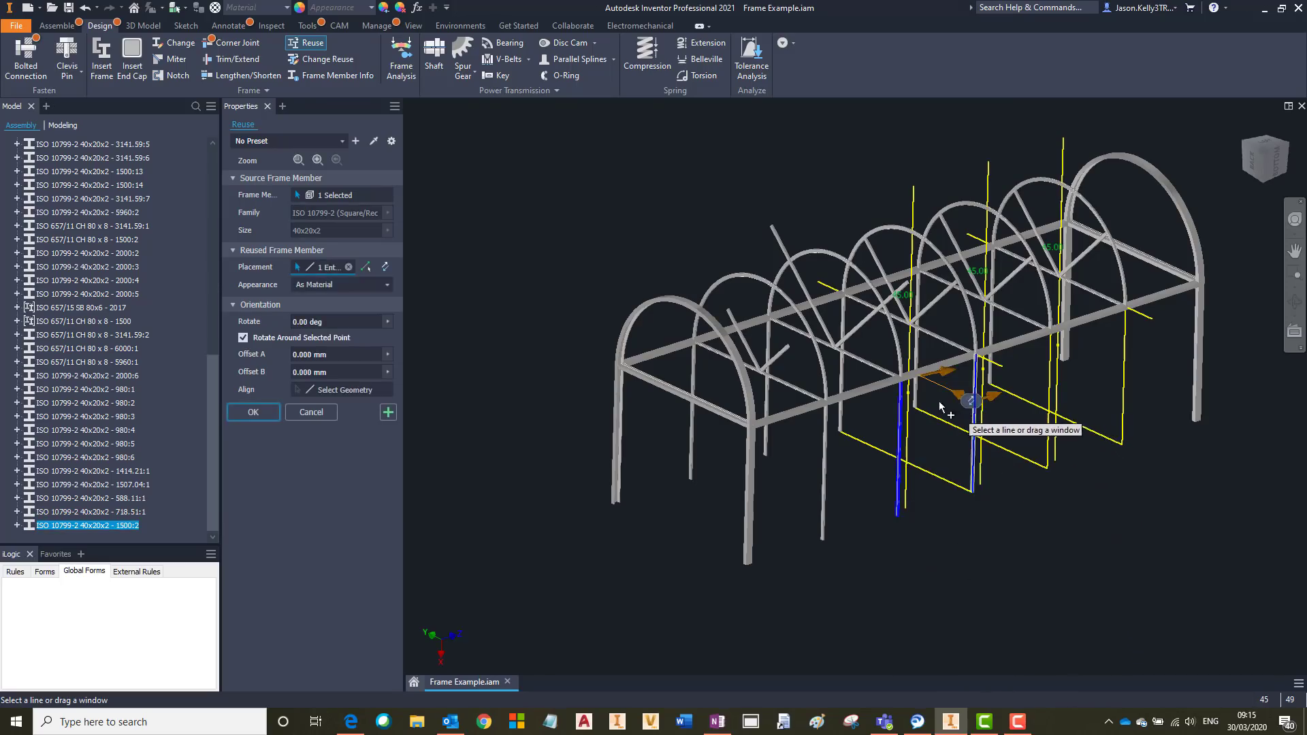
click(301, 159)
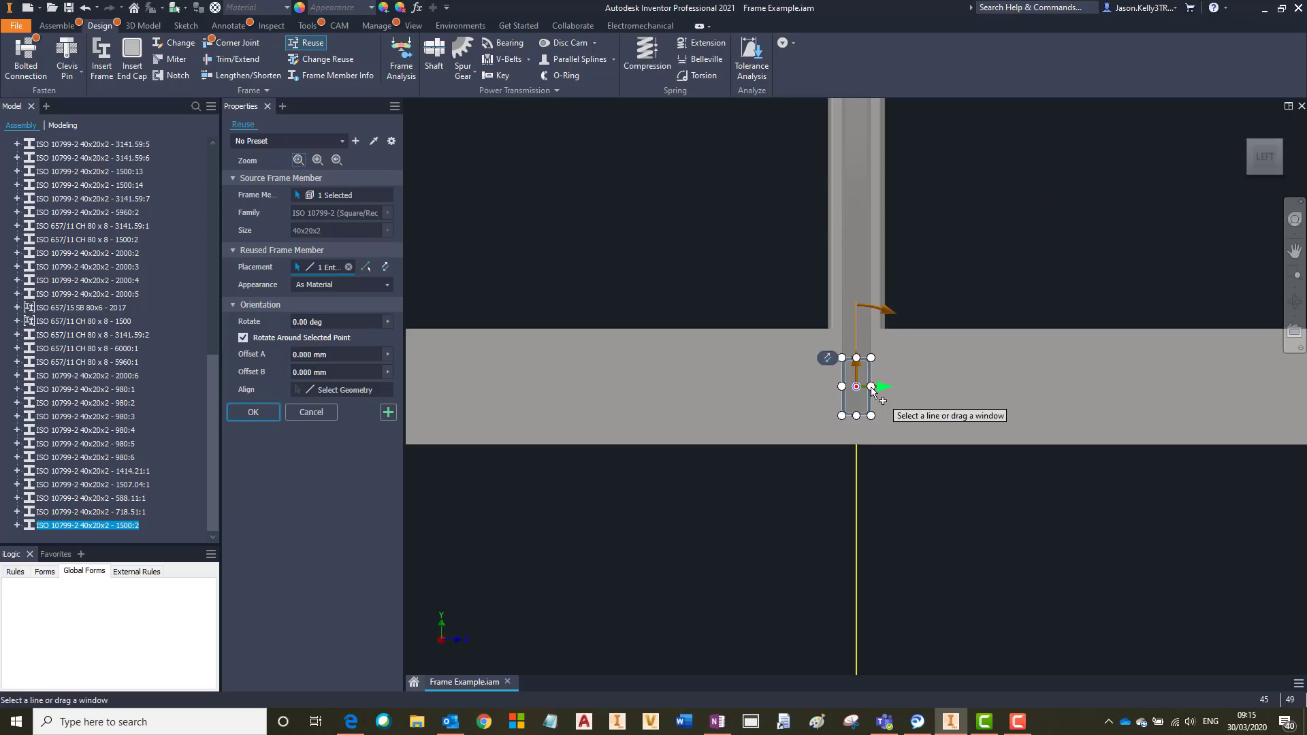
click(842, 386)
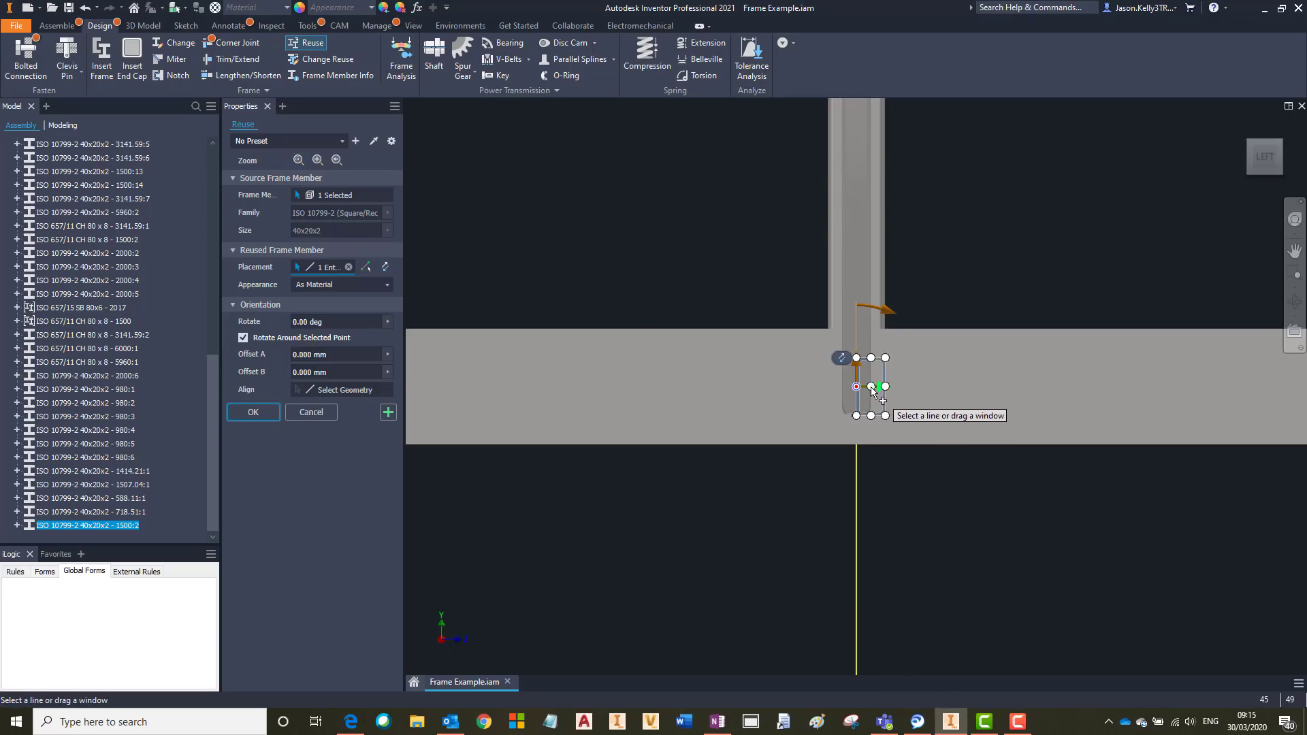
click(871, 358)
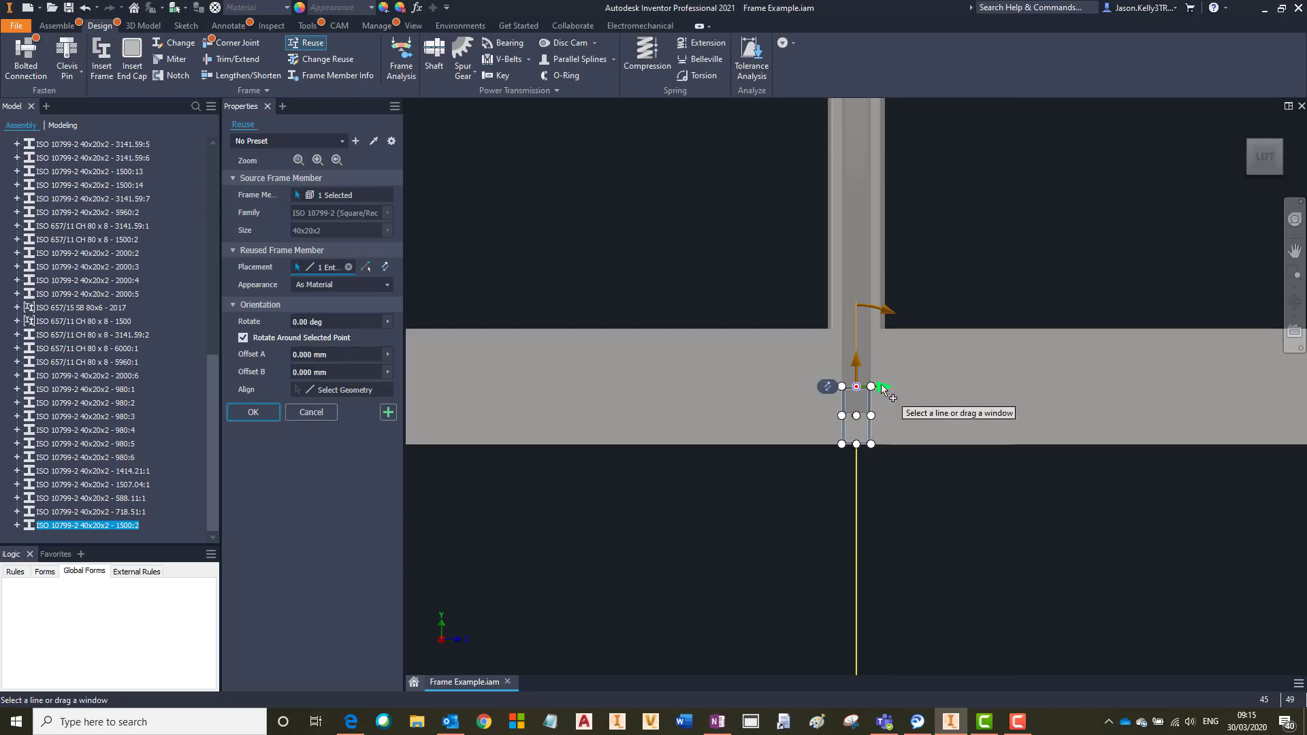
mouse_move(885, 388)
mouse_down()
mouse_move(910, 389)
mouse_move(886, 395)
mouse_up()
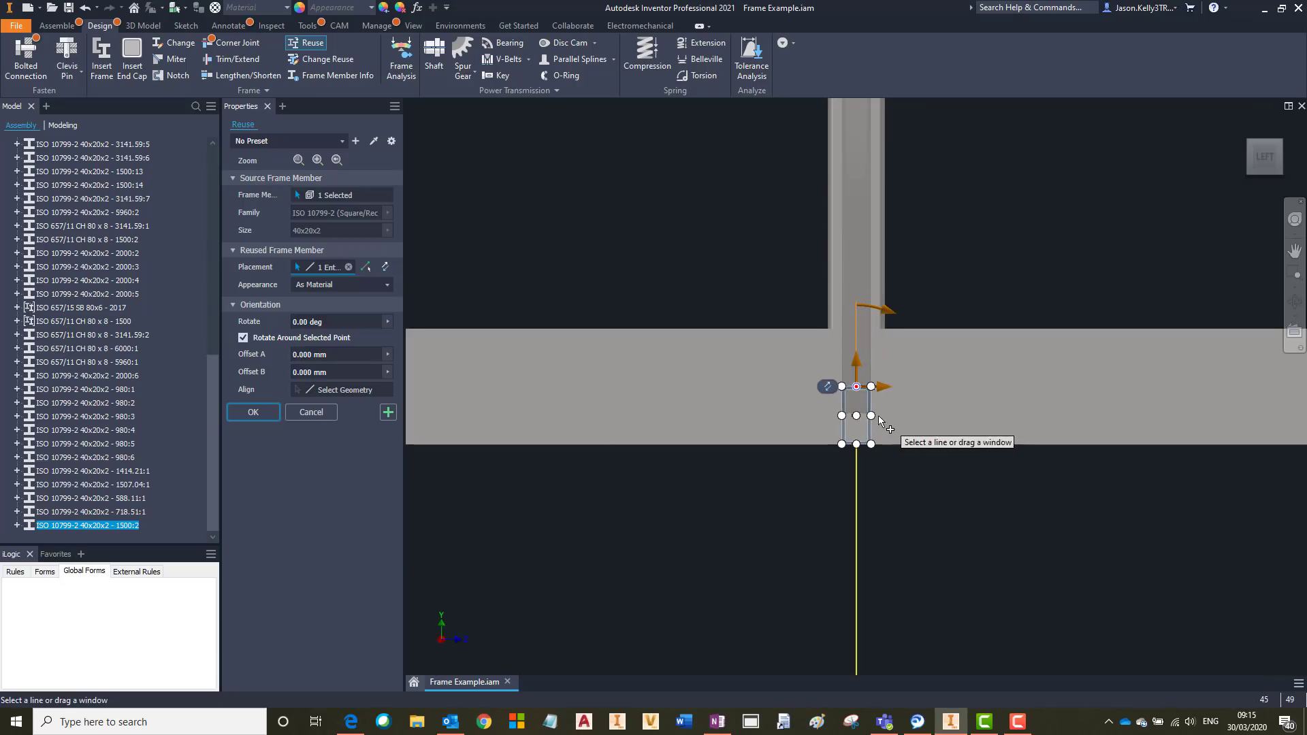
click(856, 415)
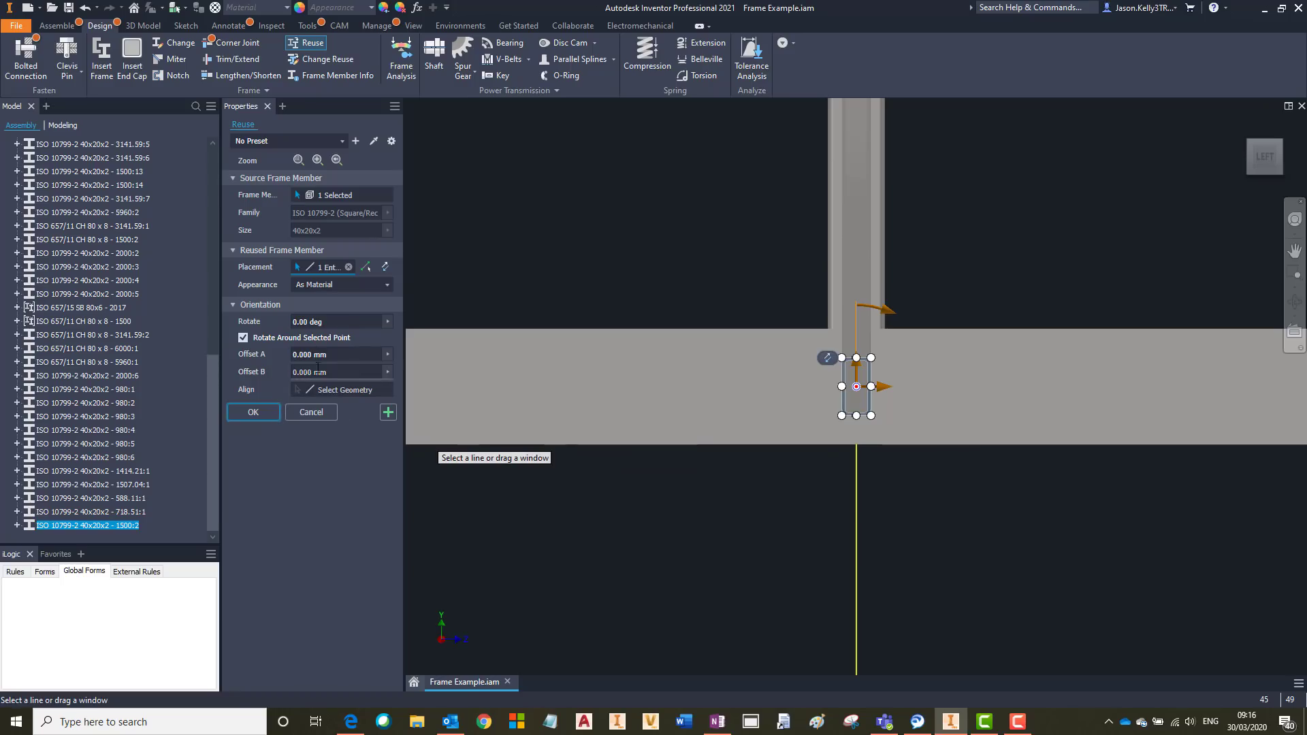
Keep the member's appearance as material, create the reused member, and return to the frame overview
click(329, 290)
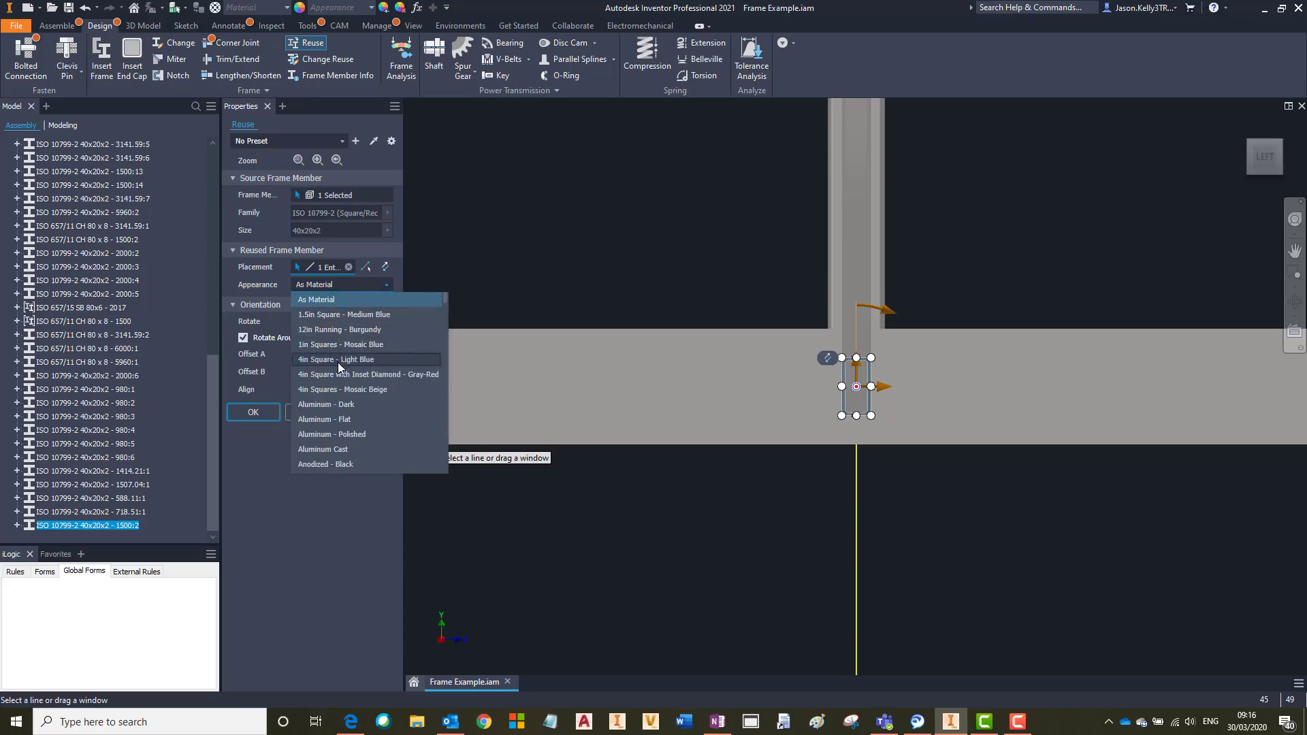
scroll(338, 362, down, 3)
scroll(358, 392, down, 1)
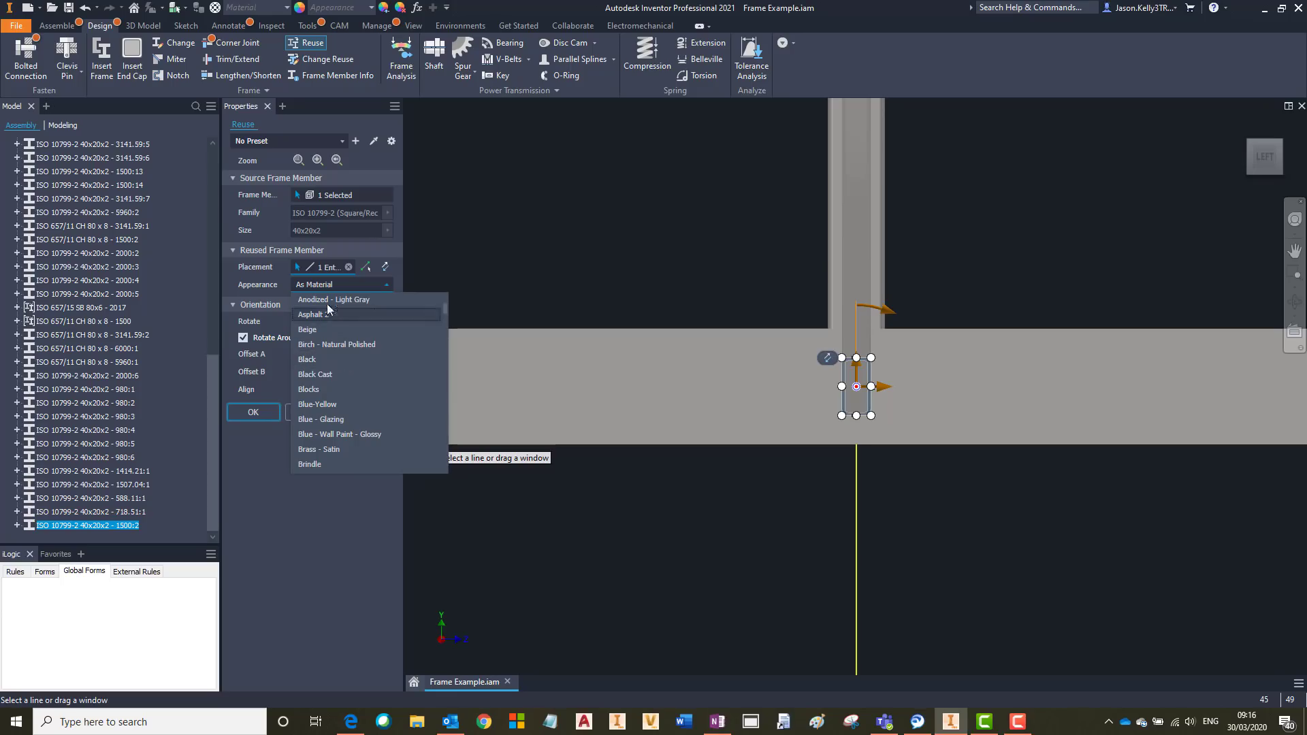
click(325, 284)
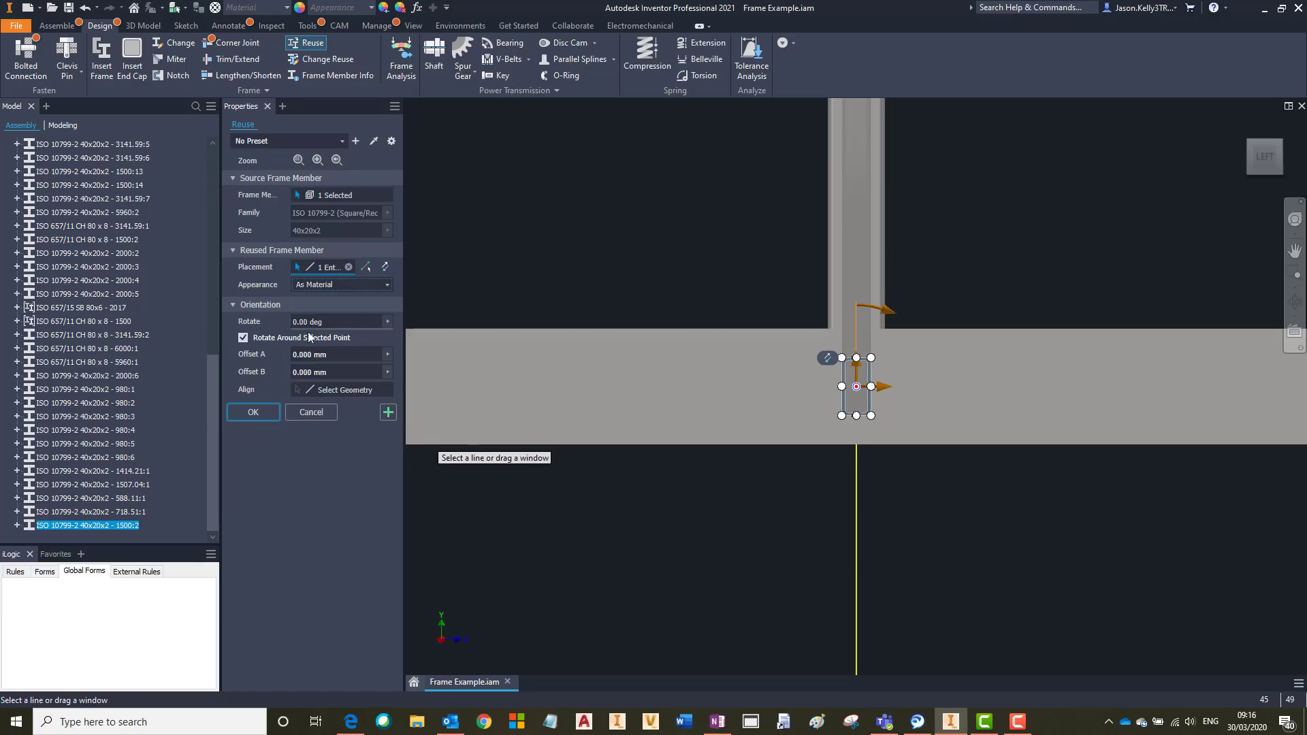
click(261, 412)
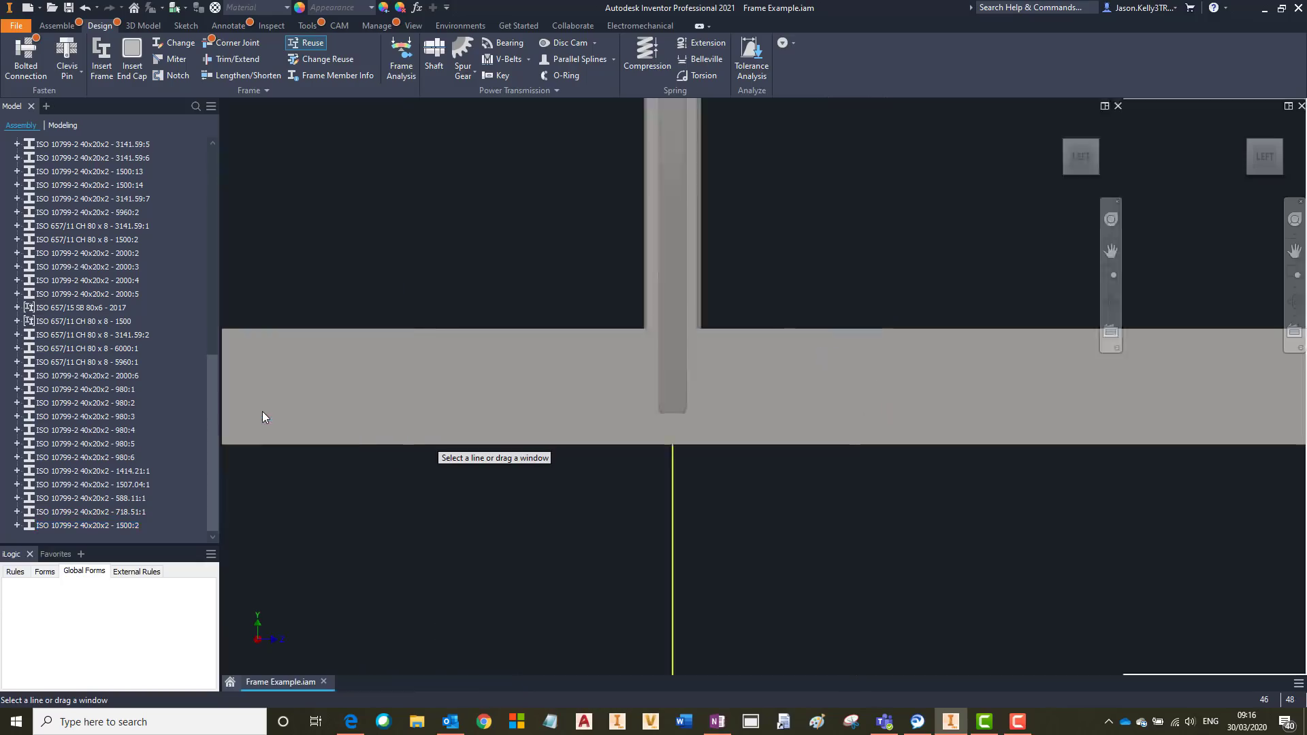
key(F5)
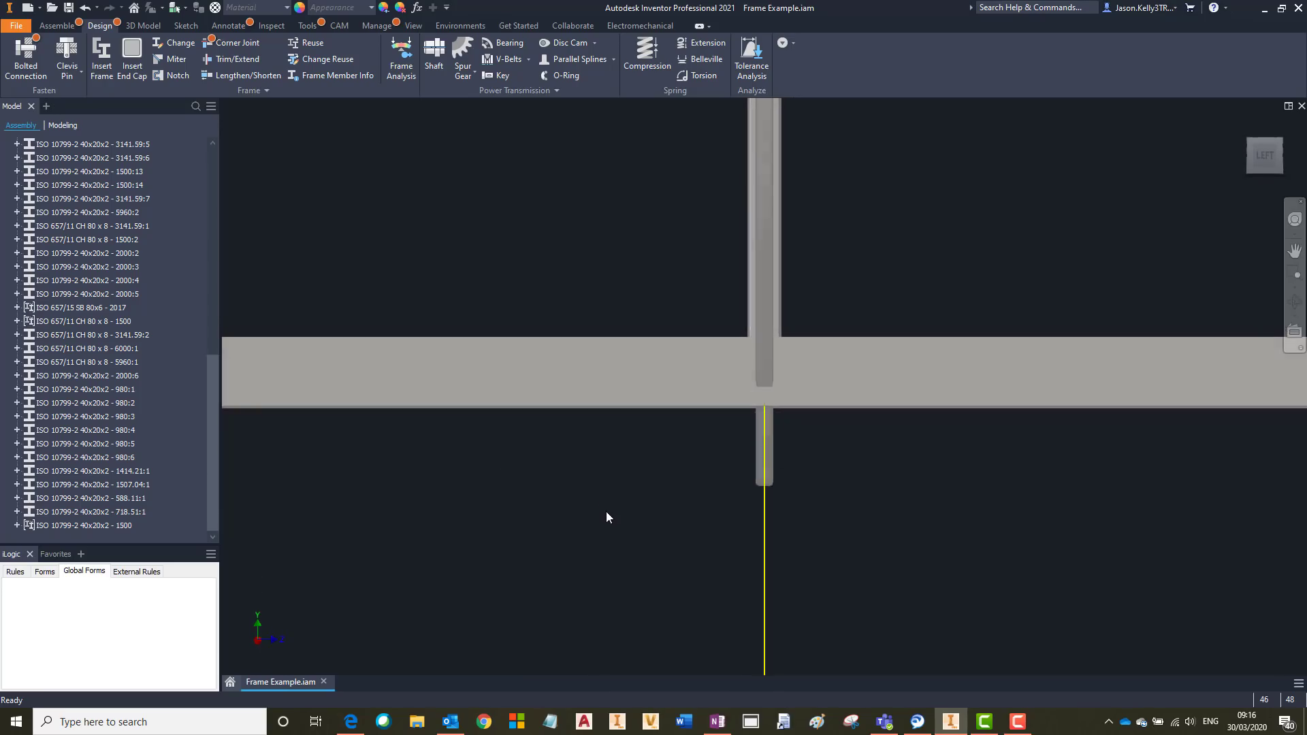
key(F5)
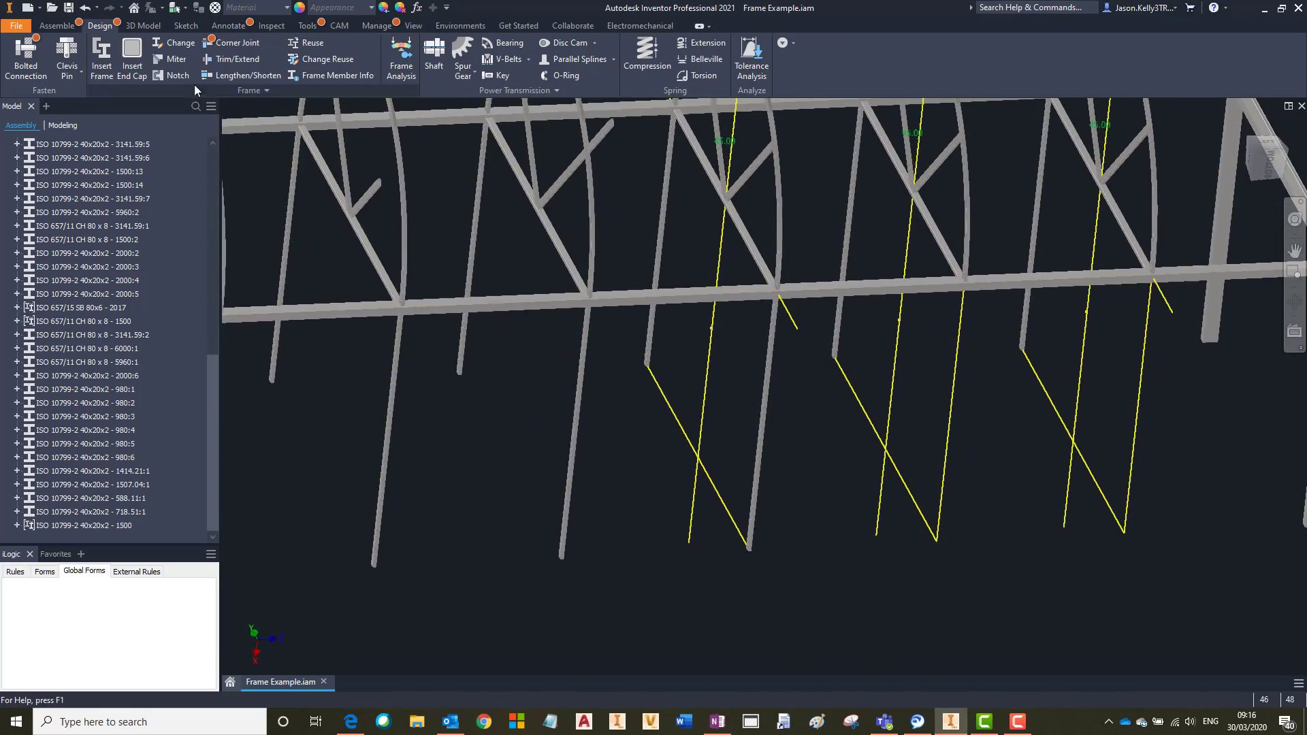
Reuse the 1500 member along two more yellow sketch lines, creating members 1500:15 and 1500:16
click(309, 45)
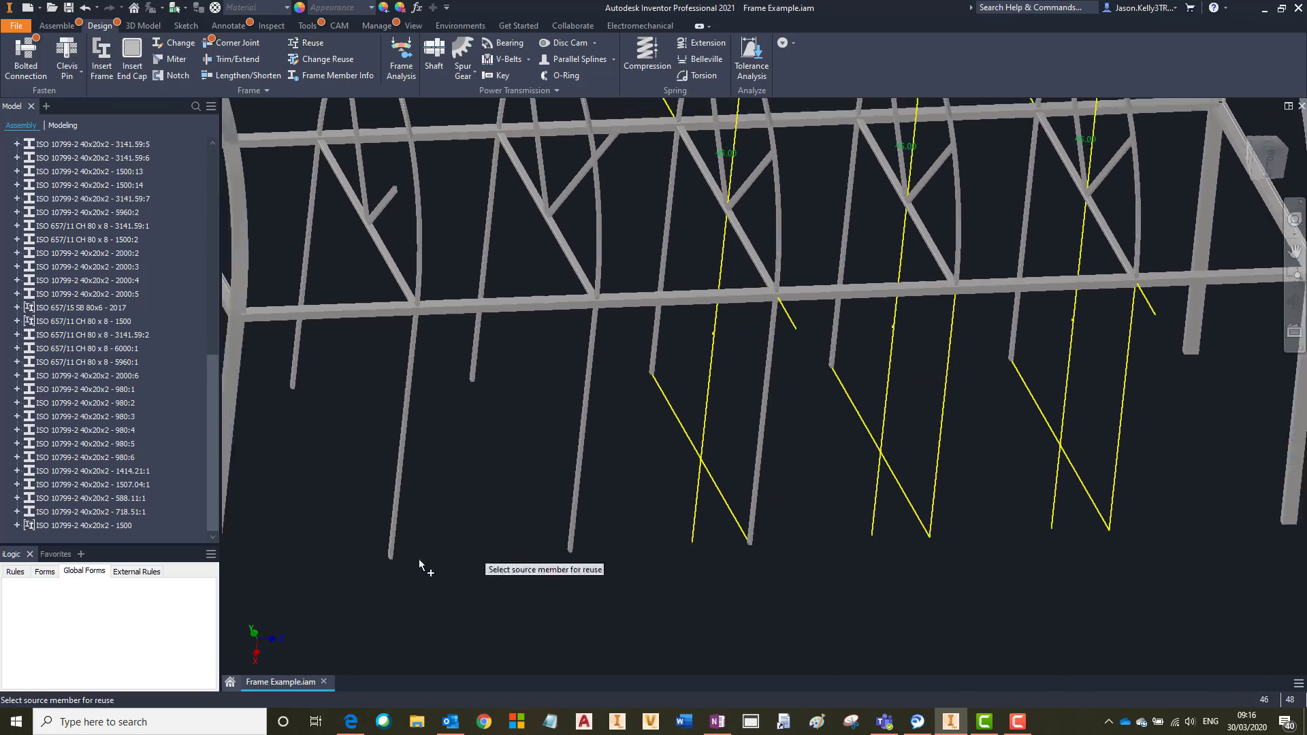
click(17, 526)
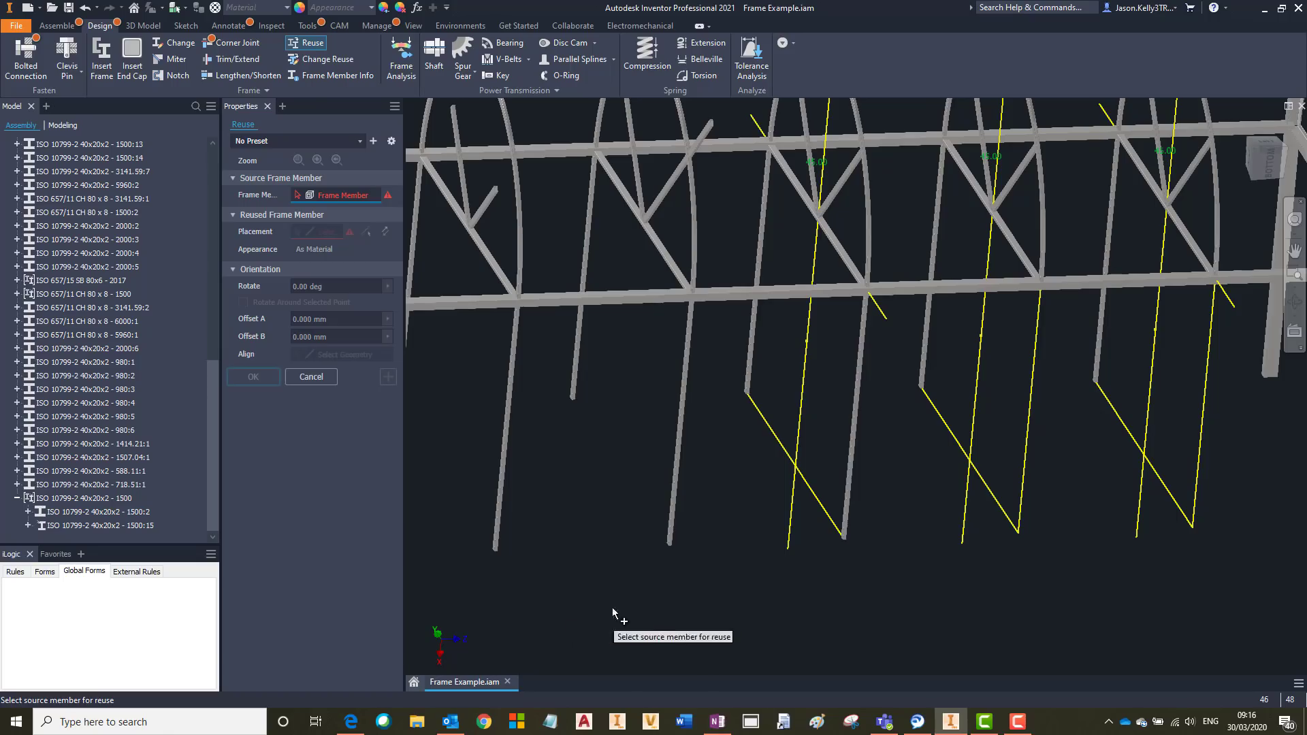
click(856, 464)
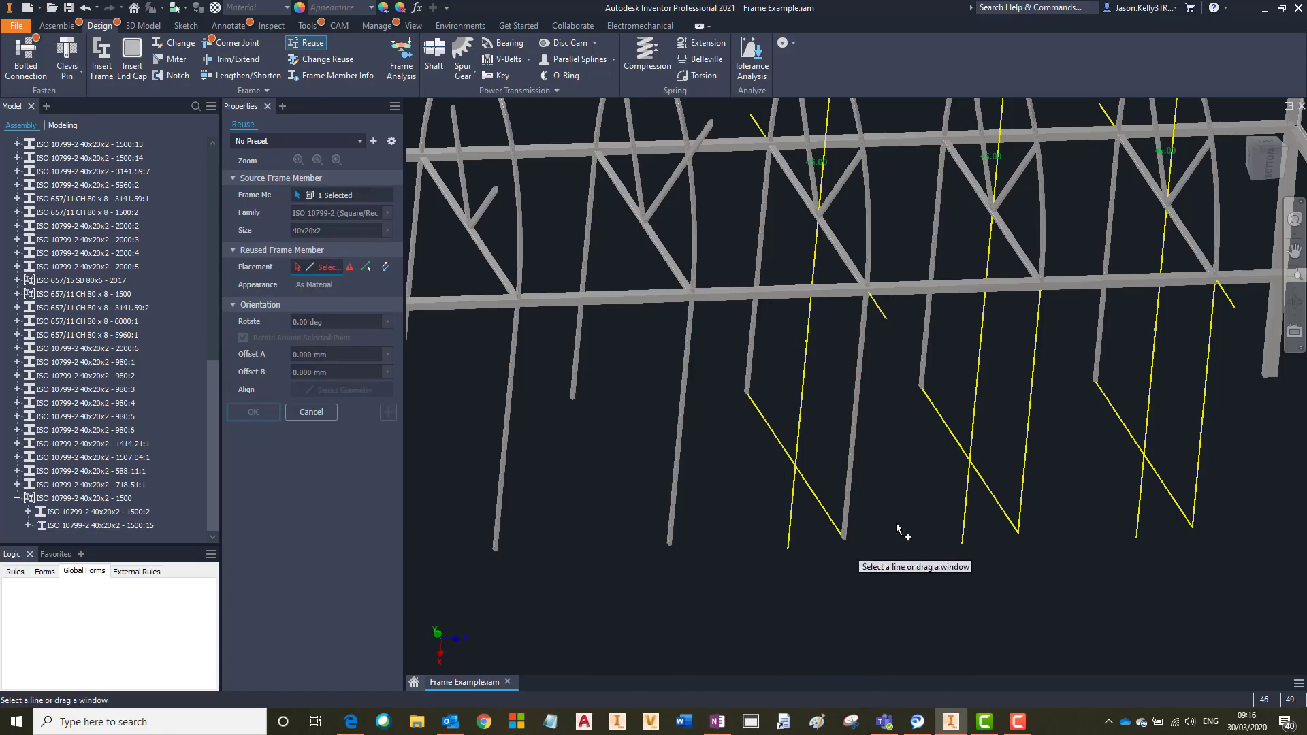
click(1034, 356)
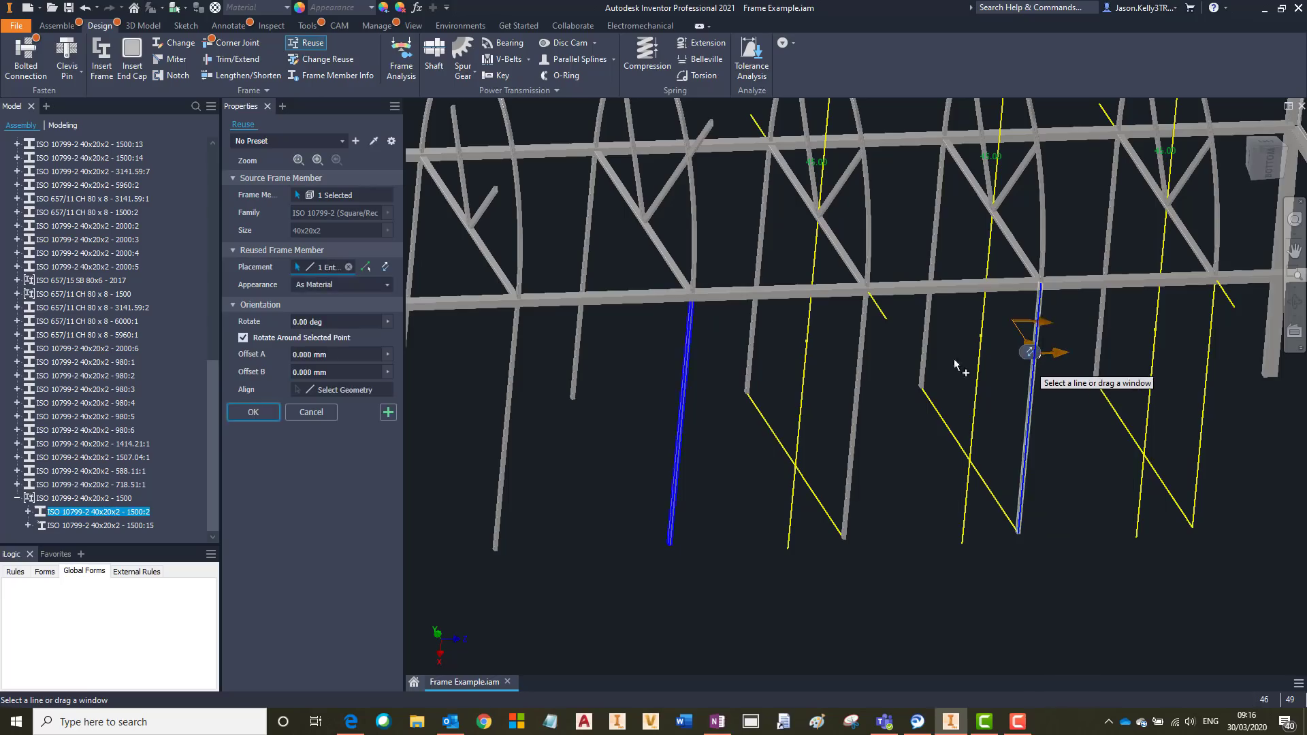
click(316, 160)
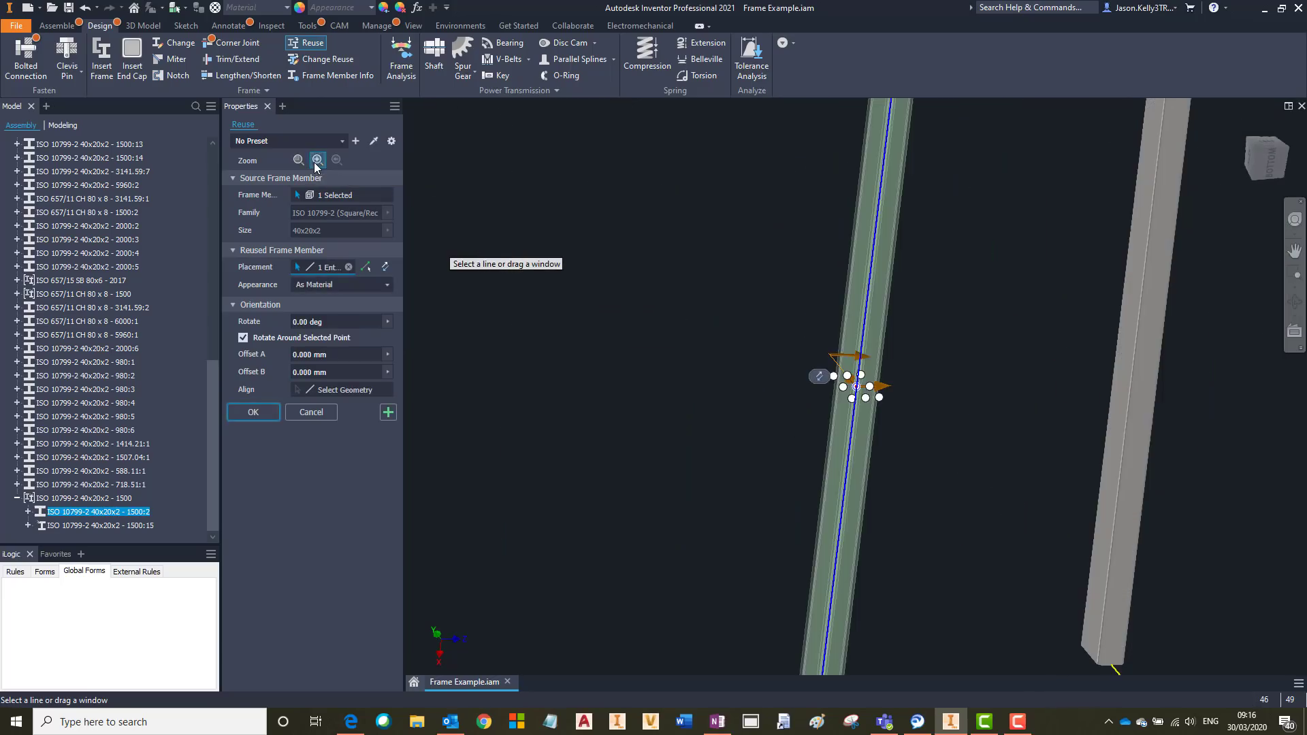
click(317, 161)
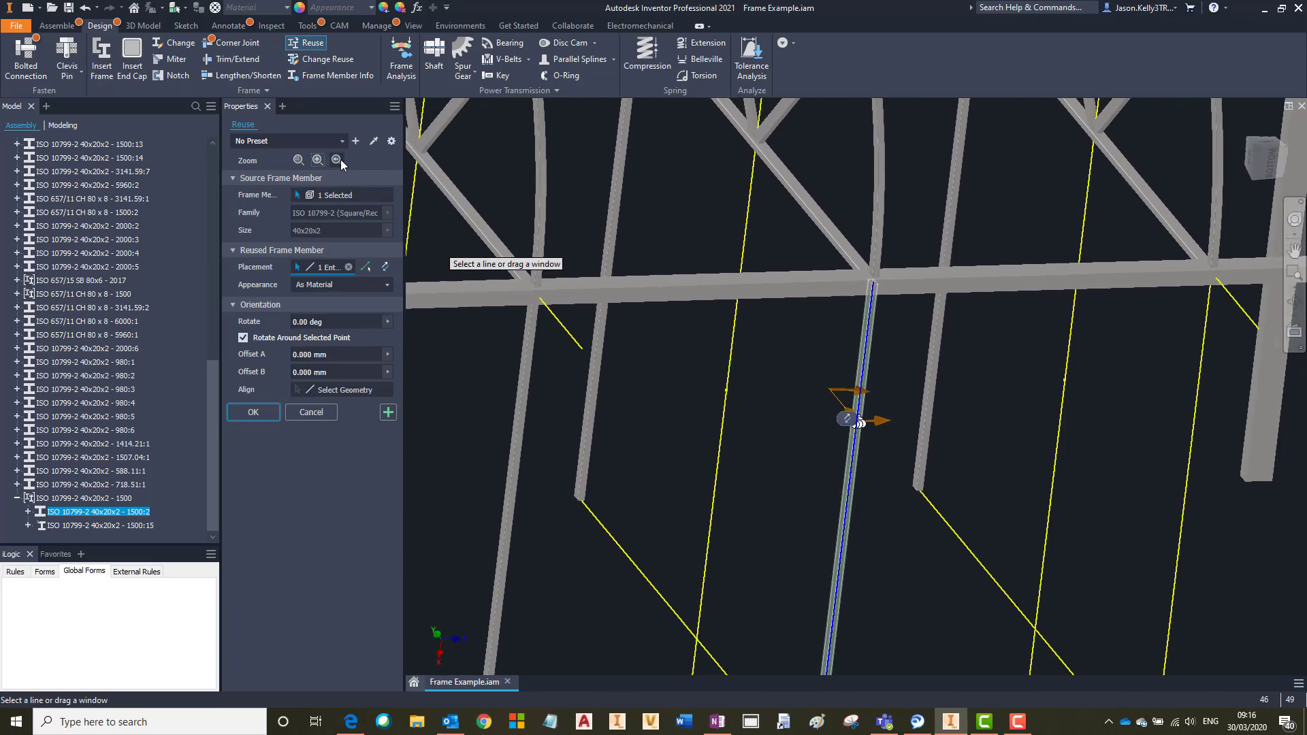
click(336, 160)
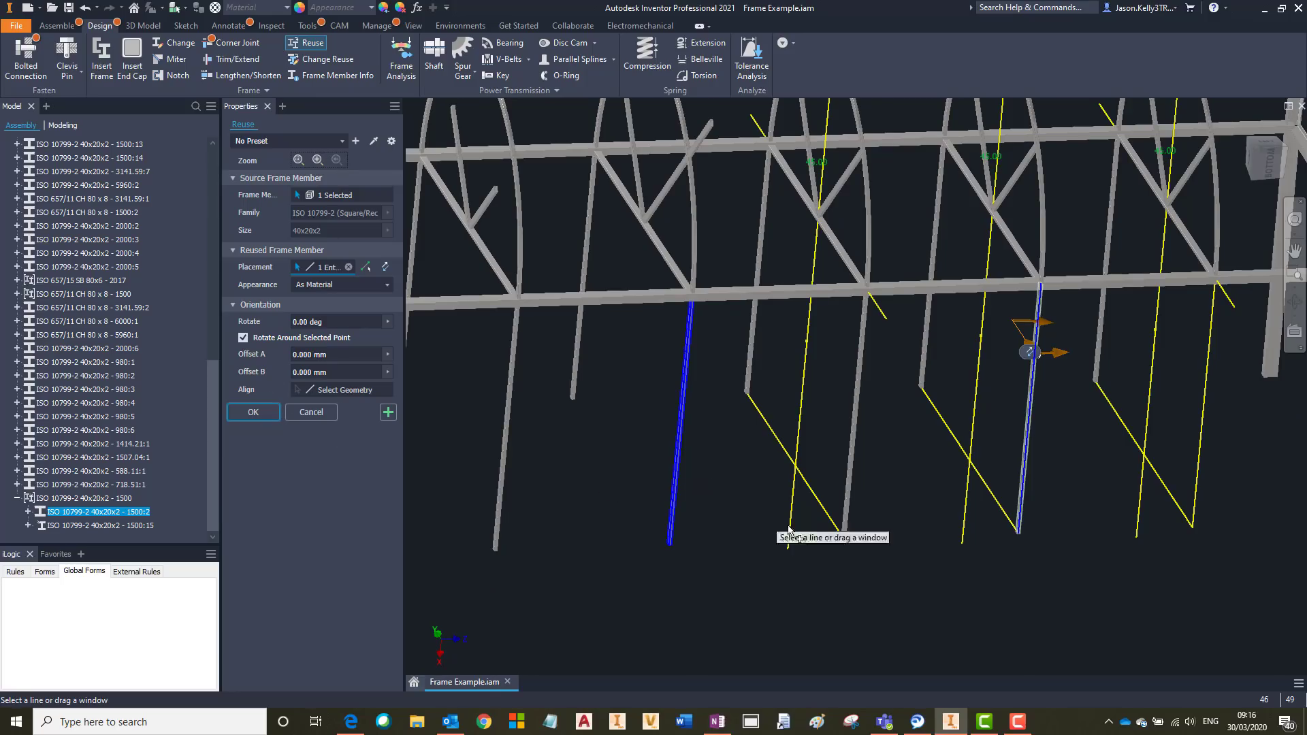
click(1202, 449)
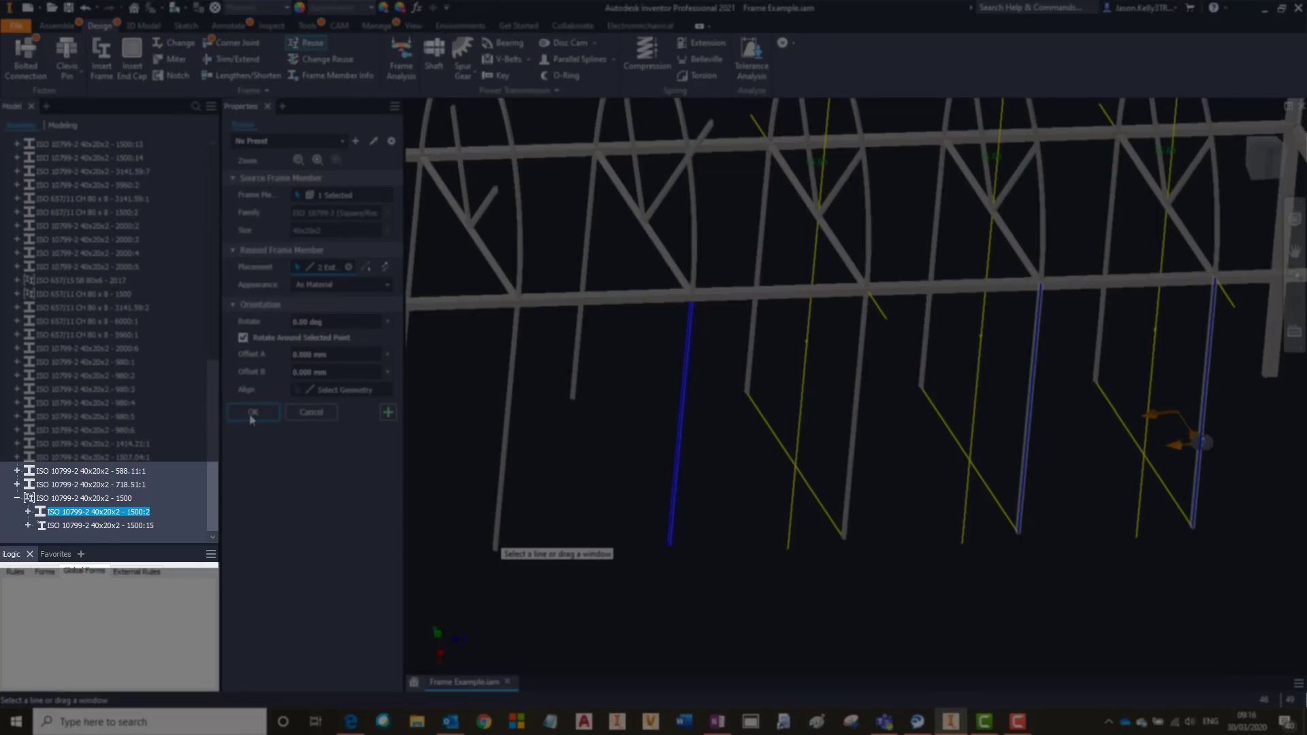
click(252, 413)
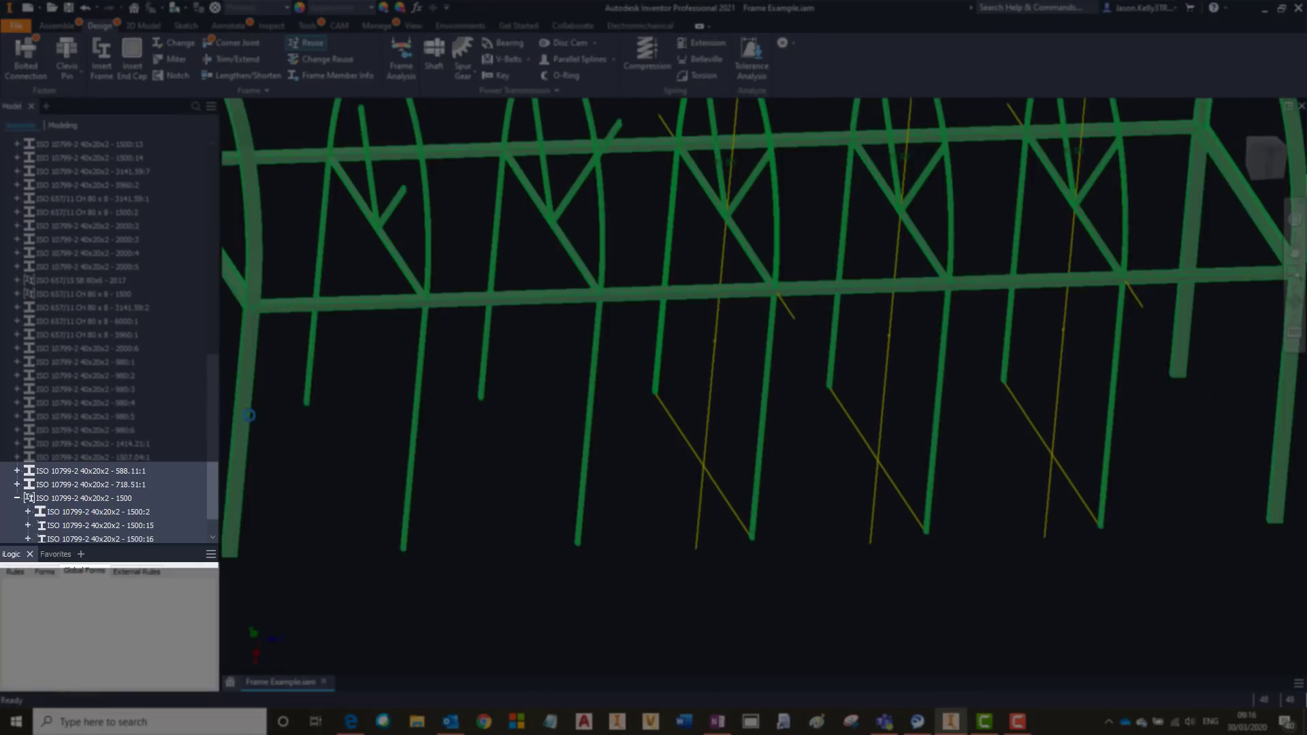
key(F6)
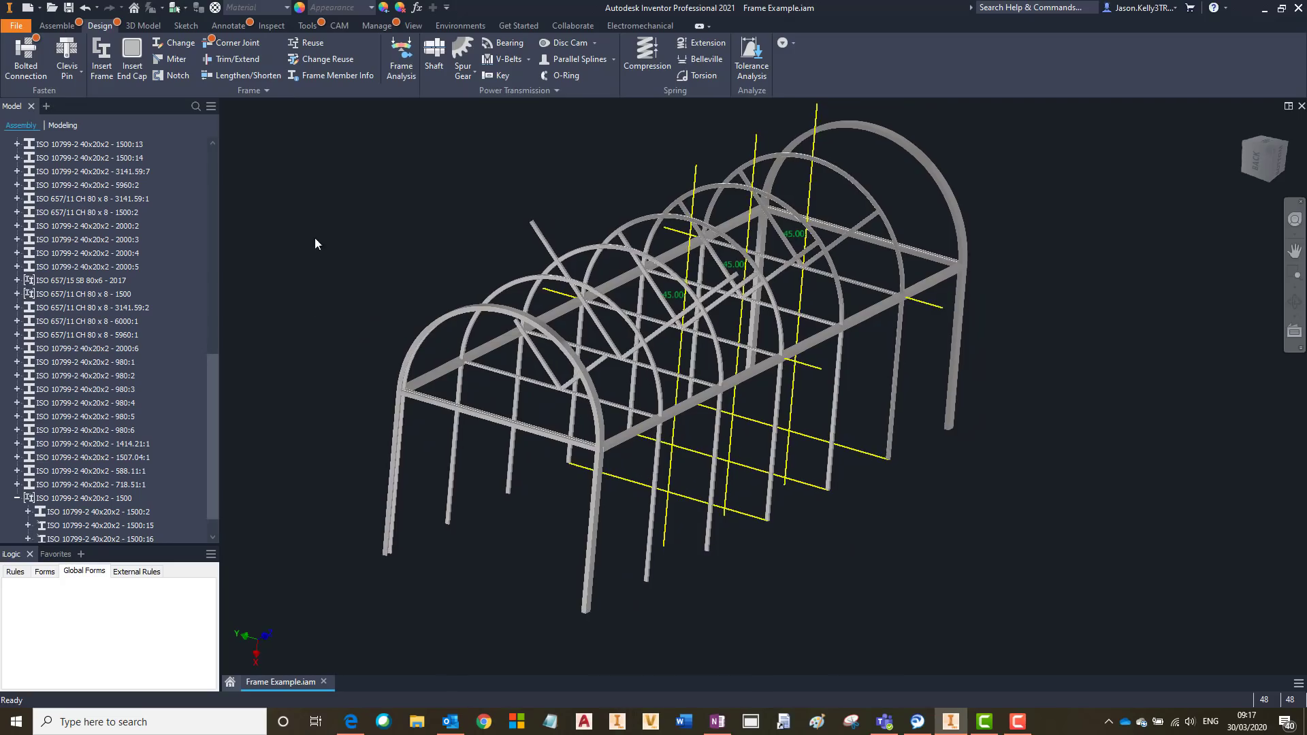
Trim the first pair of overshooting members flush to the arch face
click(247, 60)
scroll(637, 329, up, 10)
scroll(855, 350, up, 6)
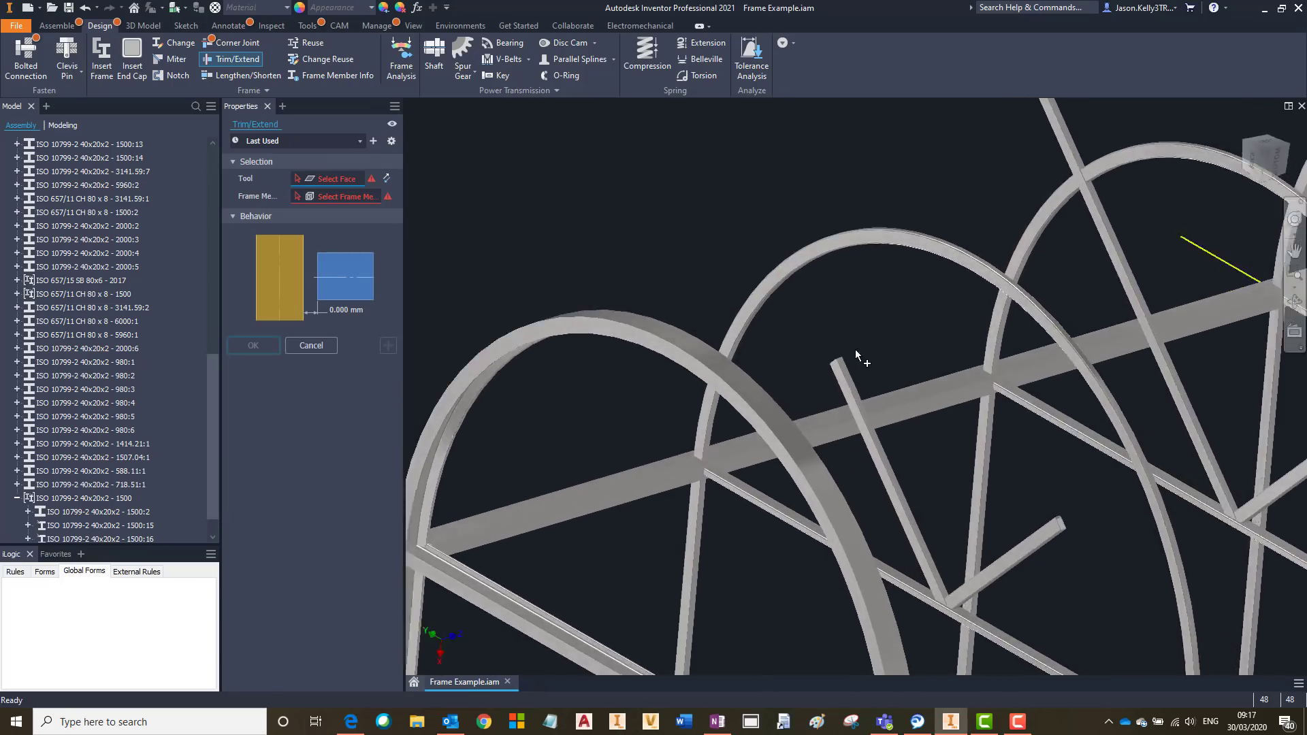
scroll(838, 368, down, 8)
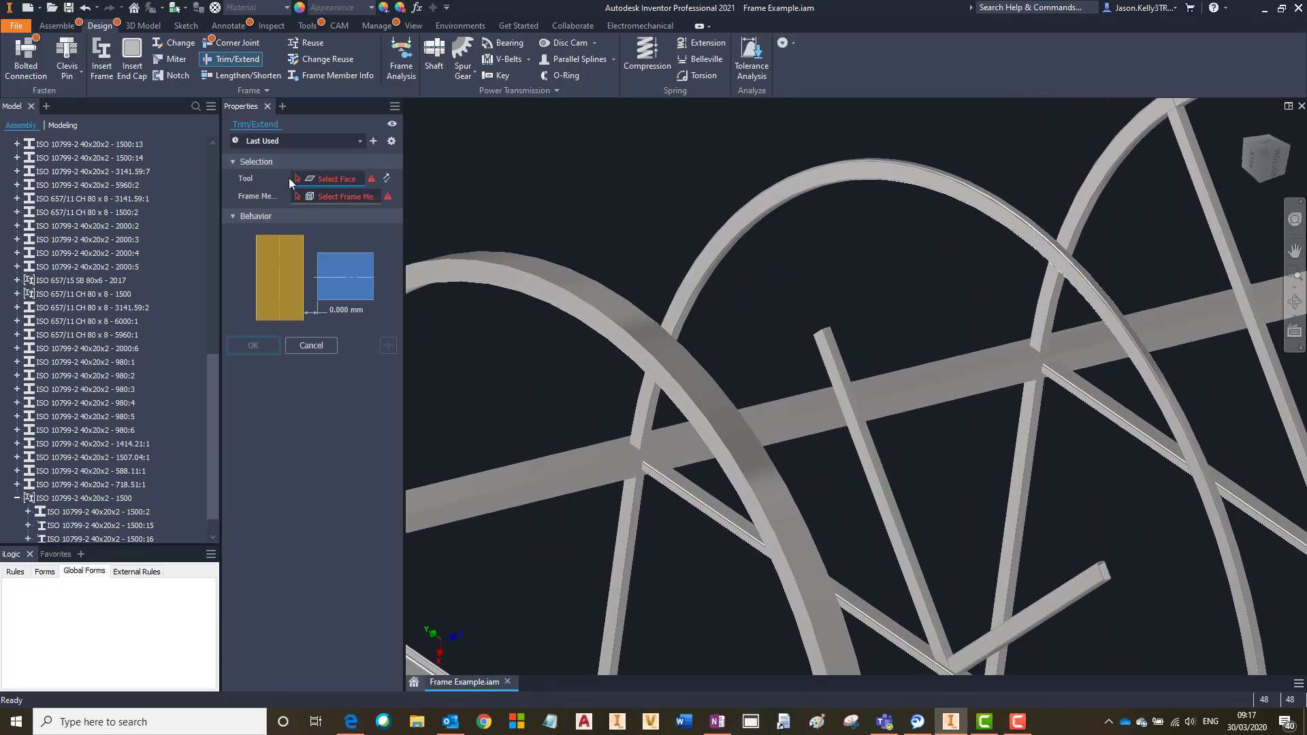
scroll(659, 188, up, 8)
scroll(806, 201, up, 5)
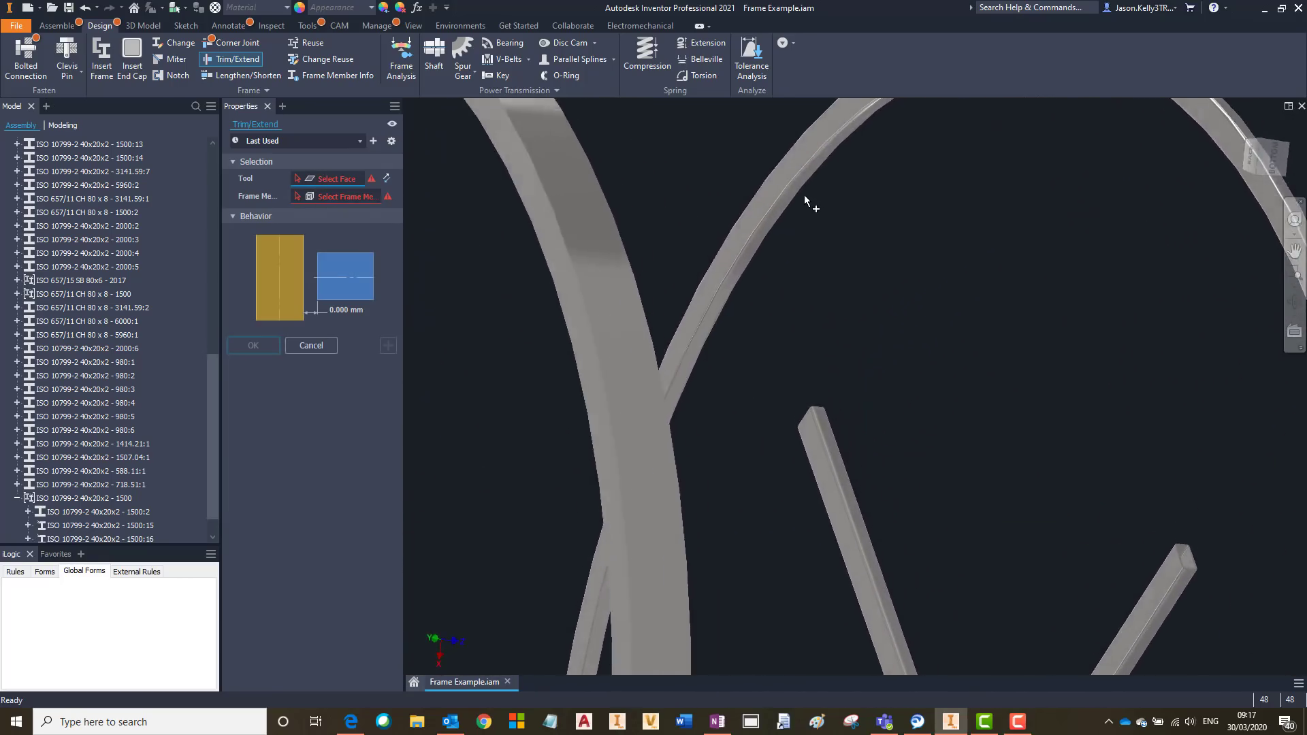
click(800, 198)
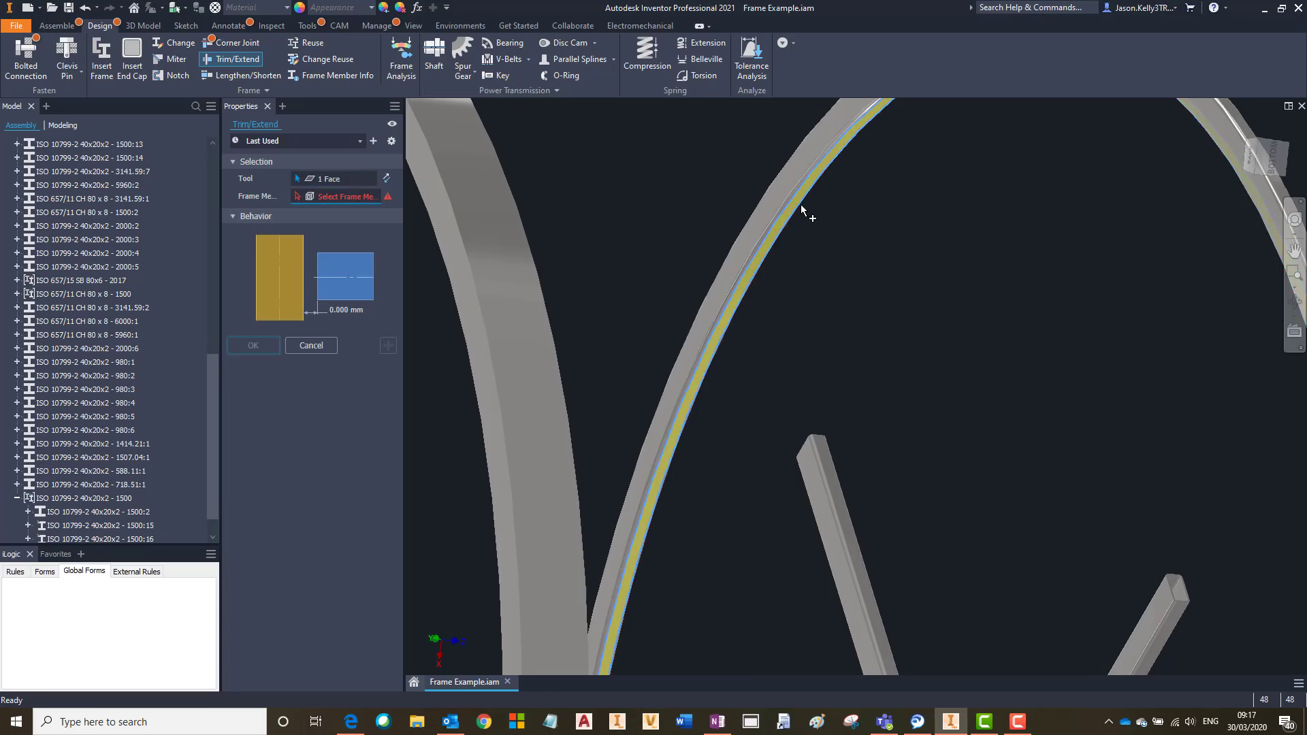
scroll(842, 426, down, 8)
scroll(839, 437, down, 3)
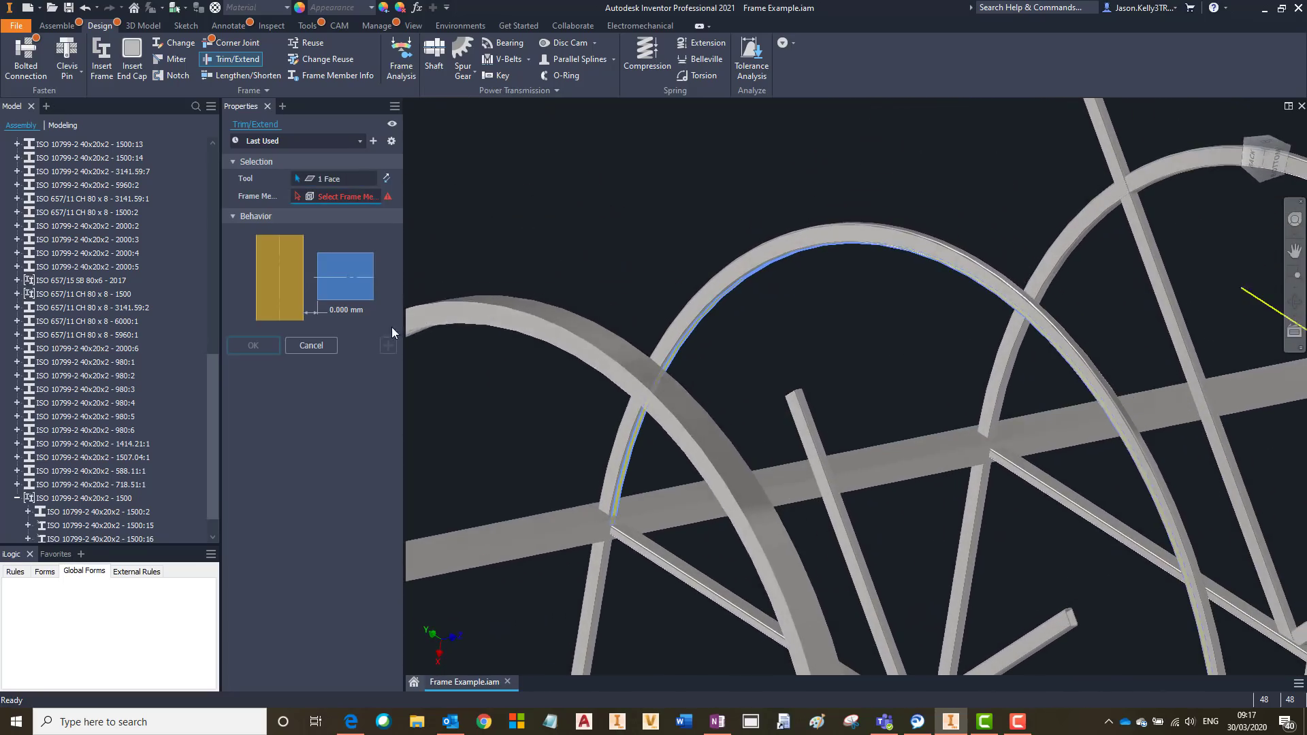
click(823, 460)
shift+middle_drag(825, 464, 477, 368)
click(1090, 626)
click(253, 346)
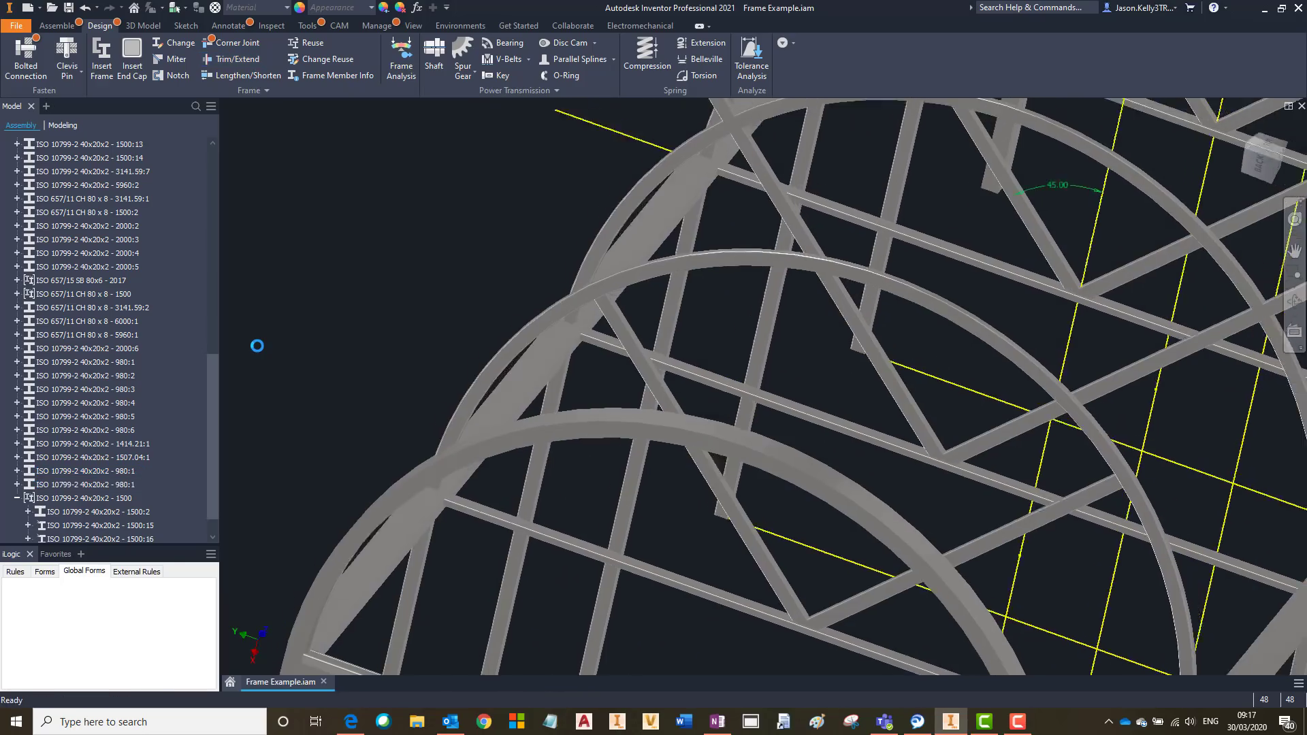
shift+middle_drag(257, 345, 244, 62)
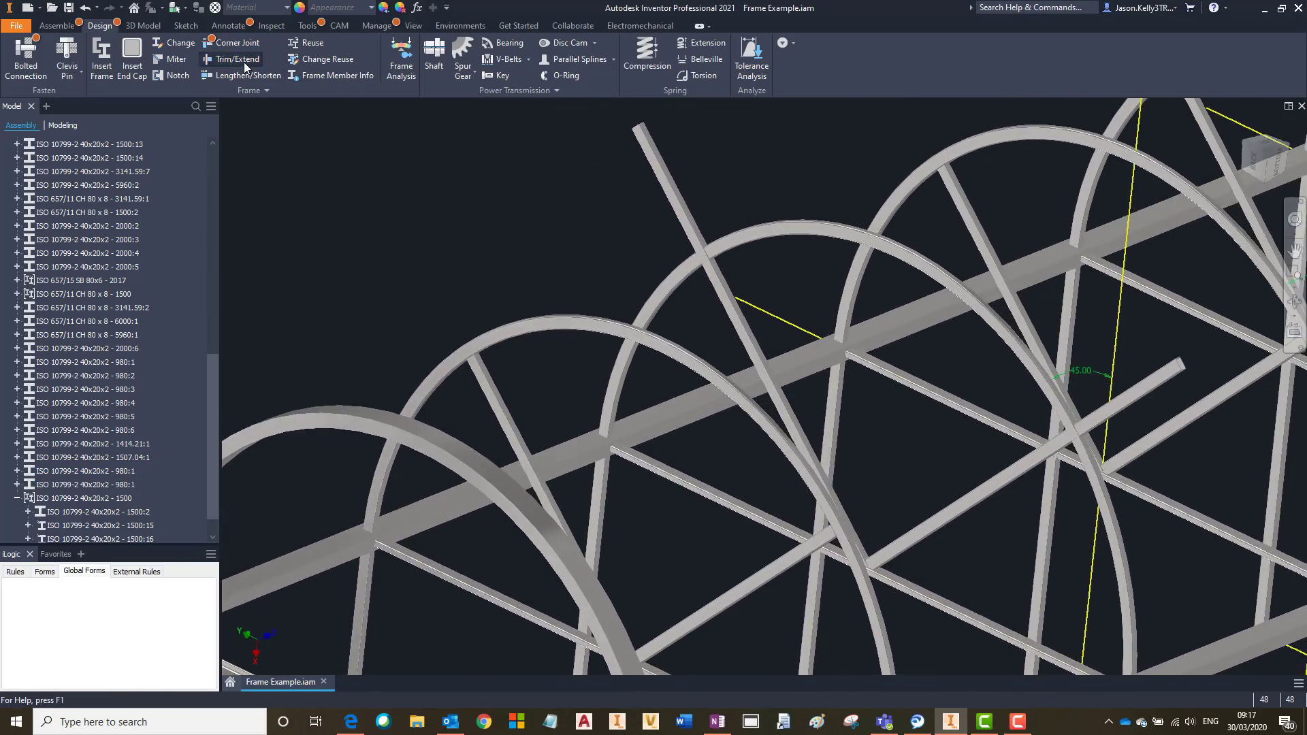
Trim braces 1414.21:1 and 1507.04:1 against the curved arch member's face
click(244, 61)
shift+middle_drag(409, 153, 594, 154)
click(595, 150)
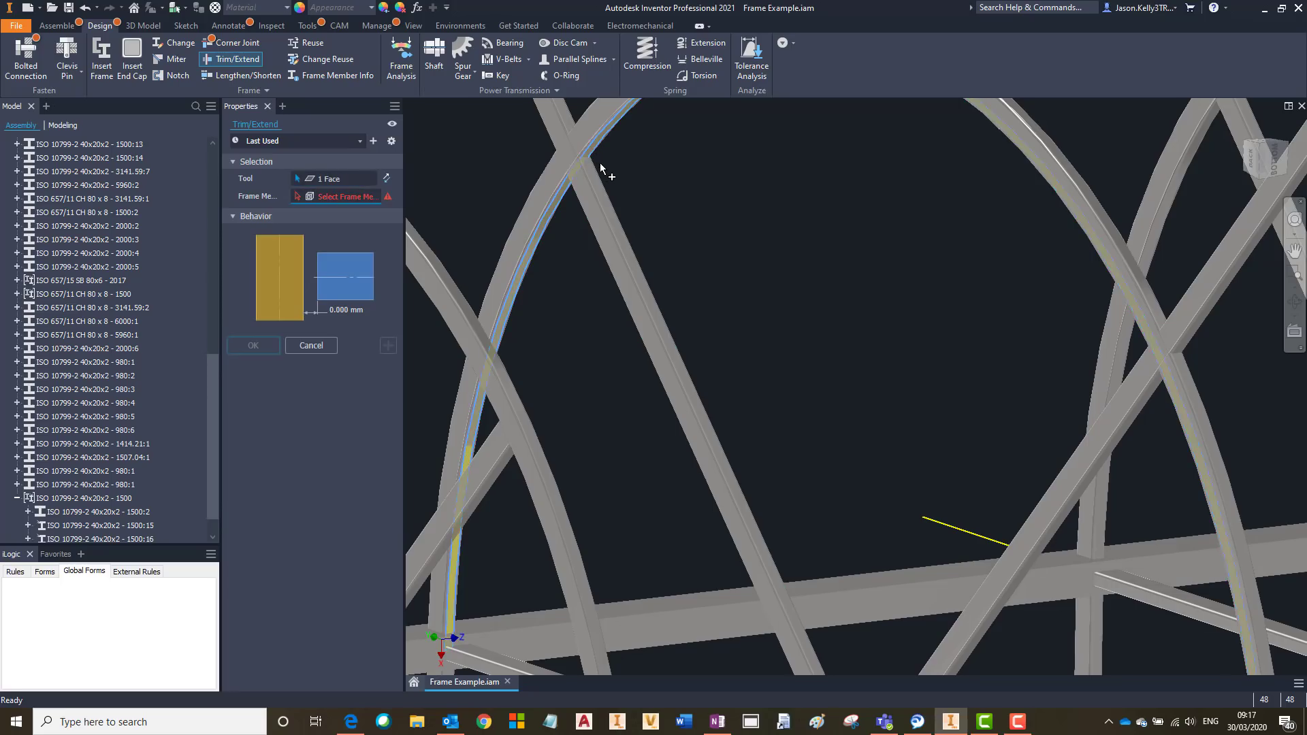
click(637, 247)
click(1111, 438)
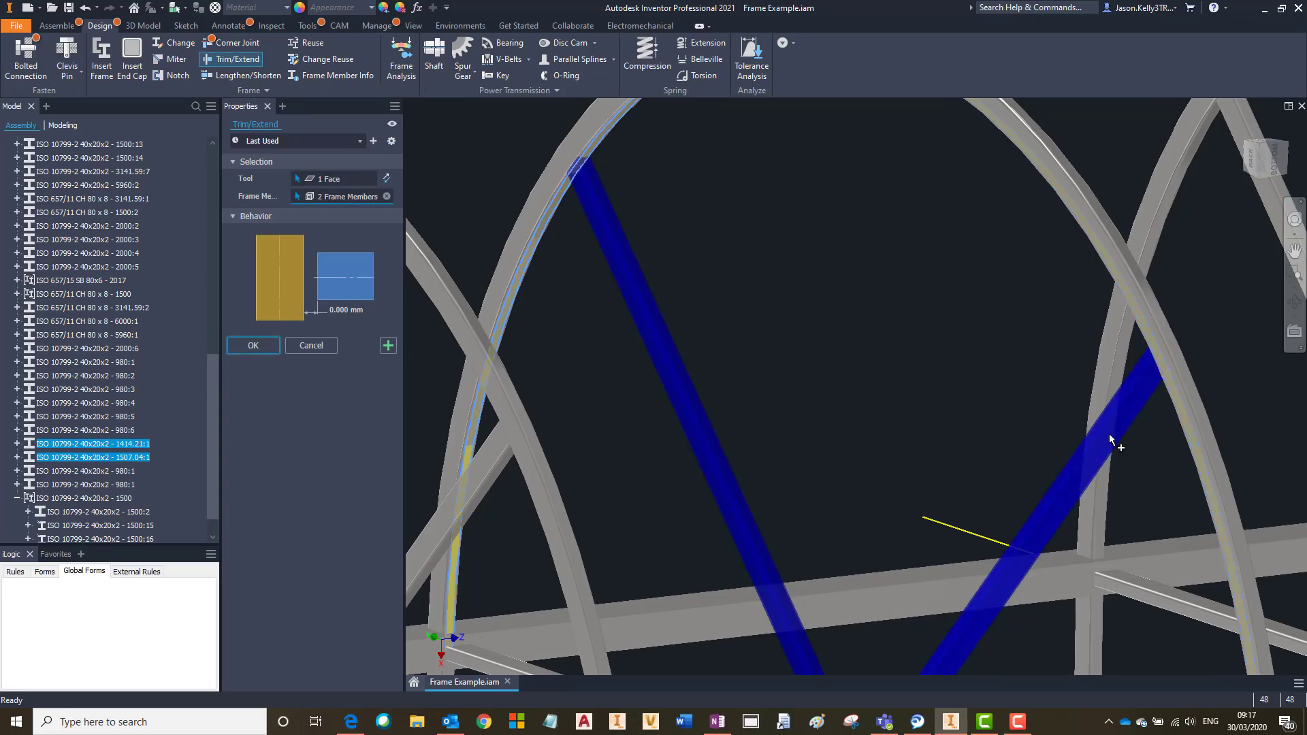
key(F6)
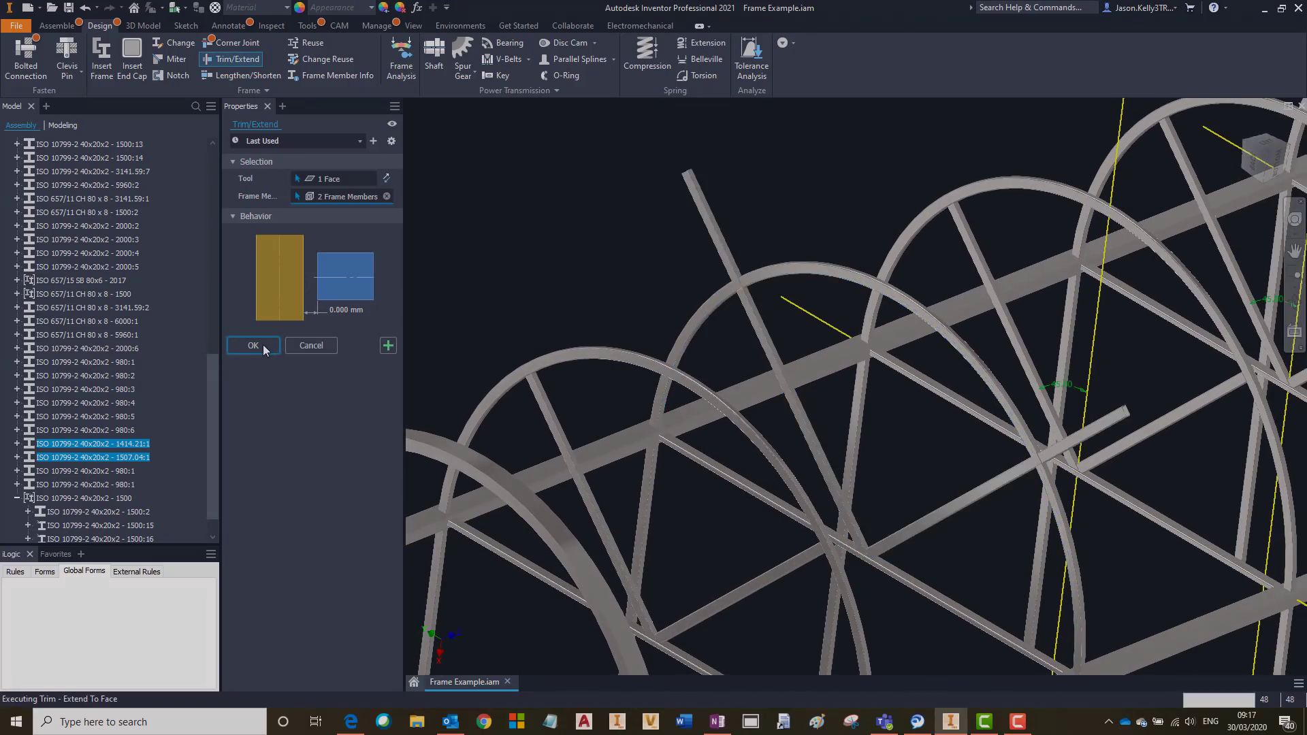
click(263, 344)
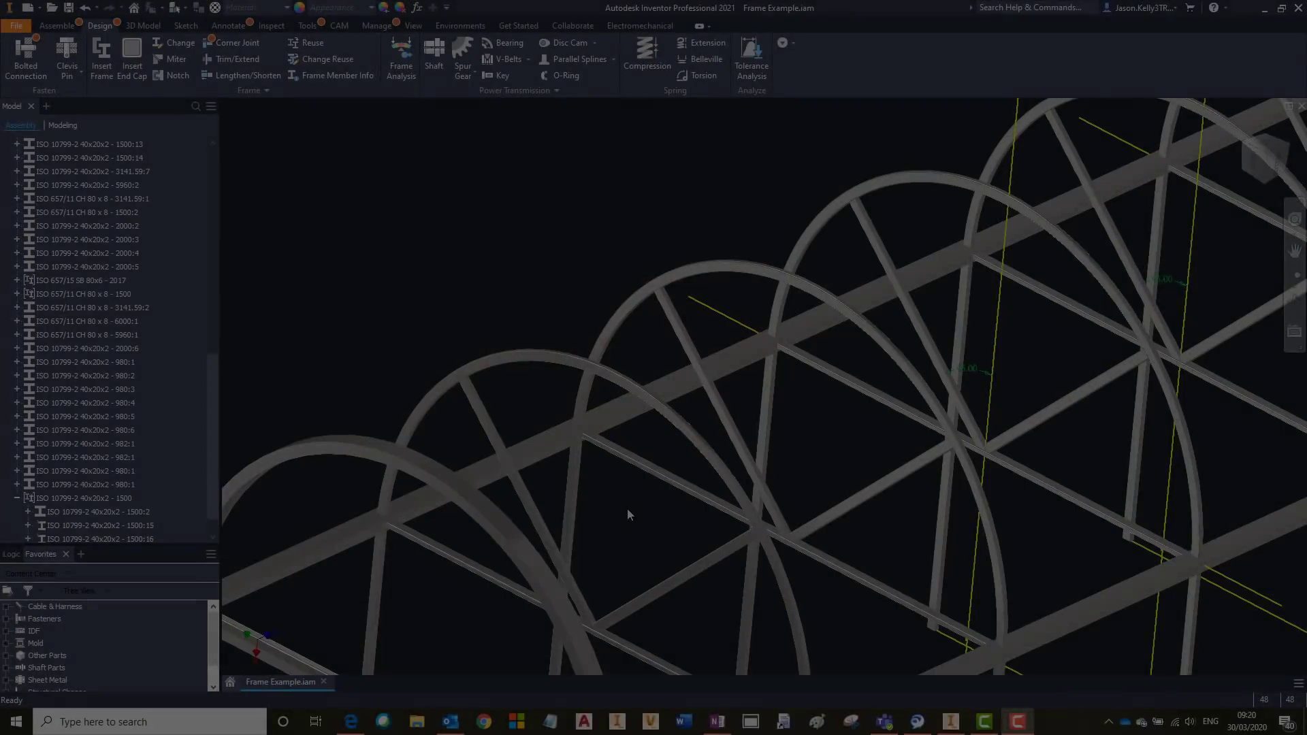
Set up a notch on the lower cross member with the arch as the notch tool
scroll(627, 508, down, 5)
scroll(602, 516, up, 3)
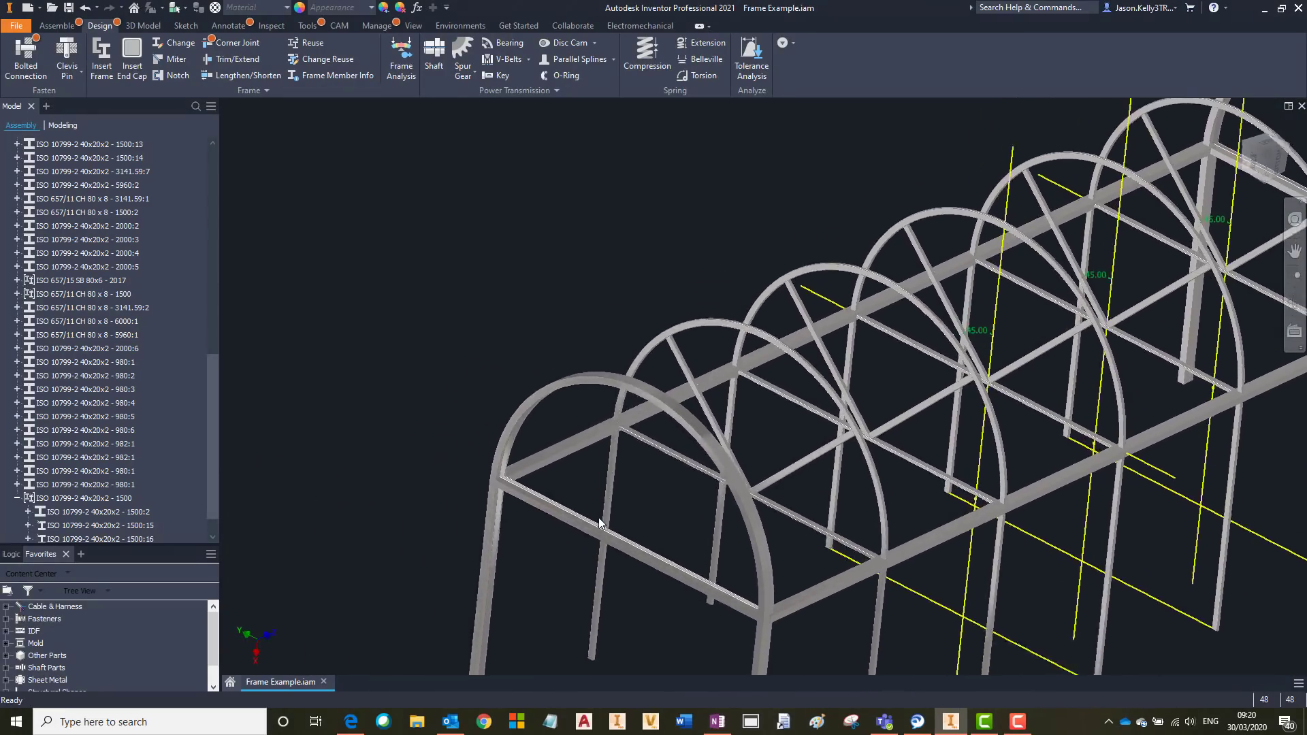
scroll(599, 519, up, 5)
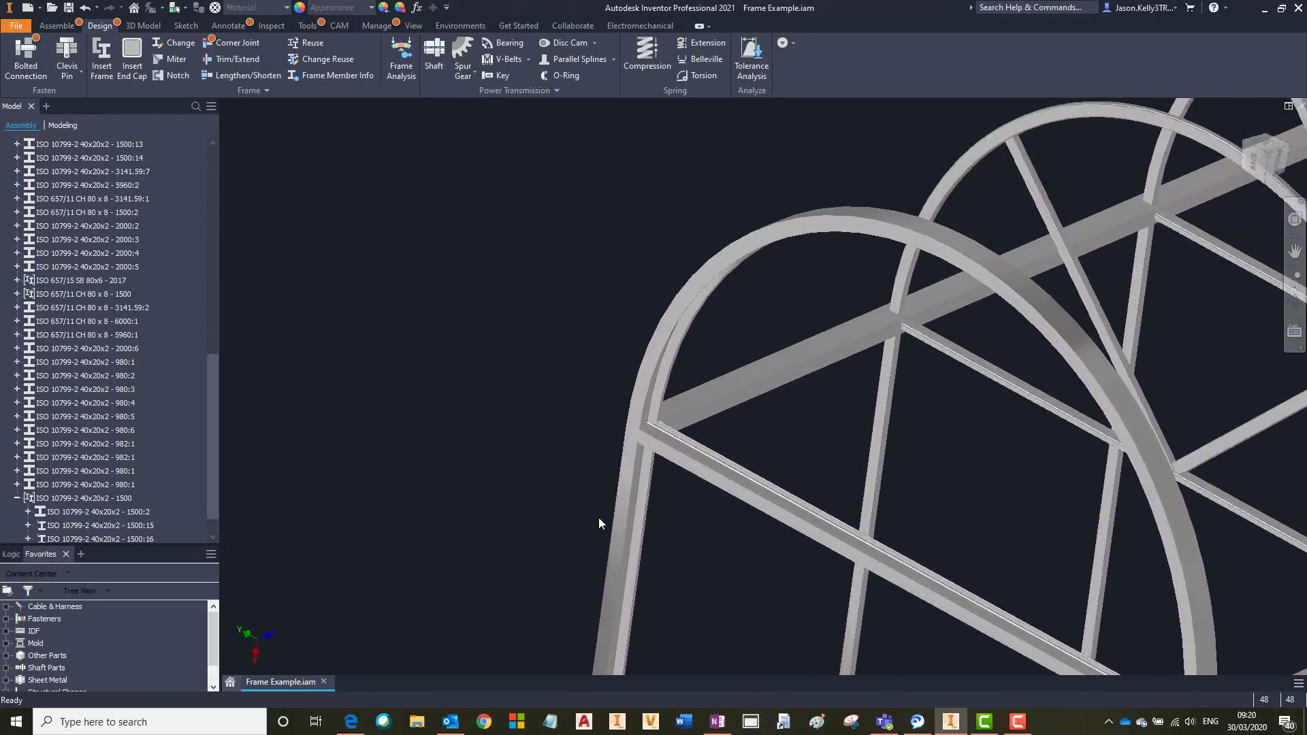
scroll(618, 526, up, 2)
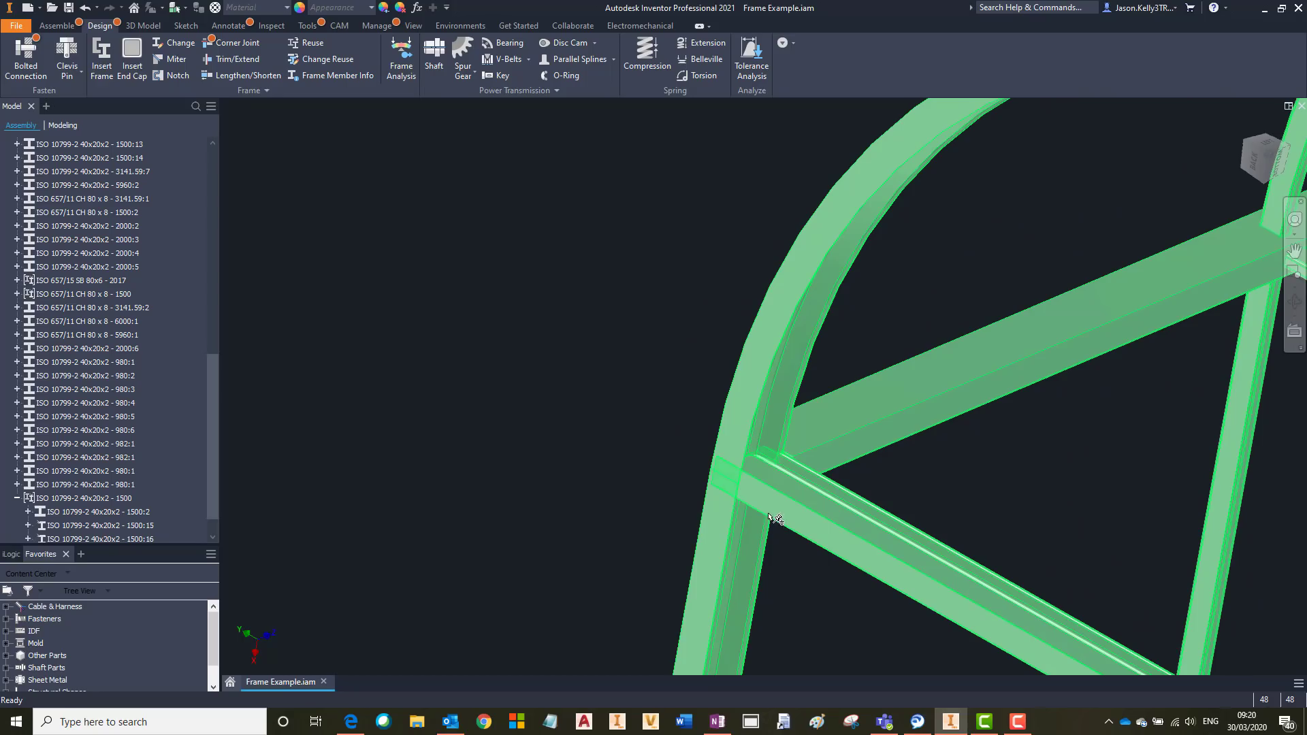
drag(769, 497, 752, 538)
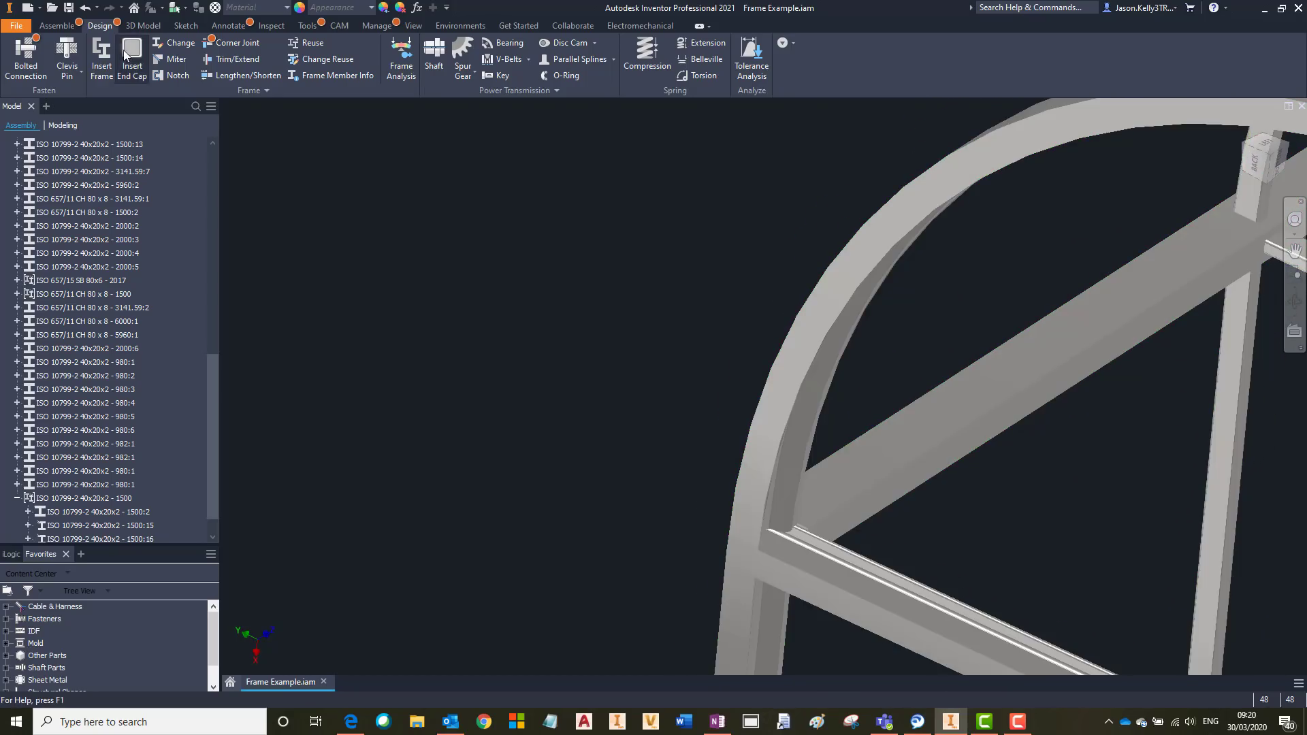
click(158, 75)
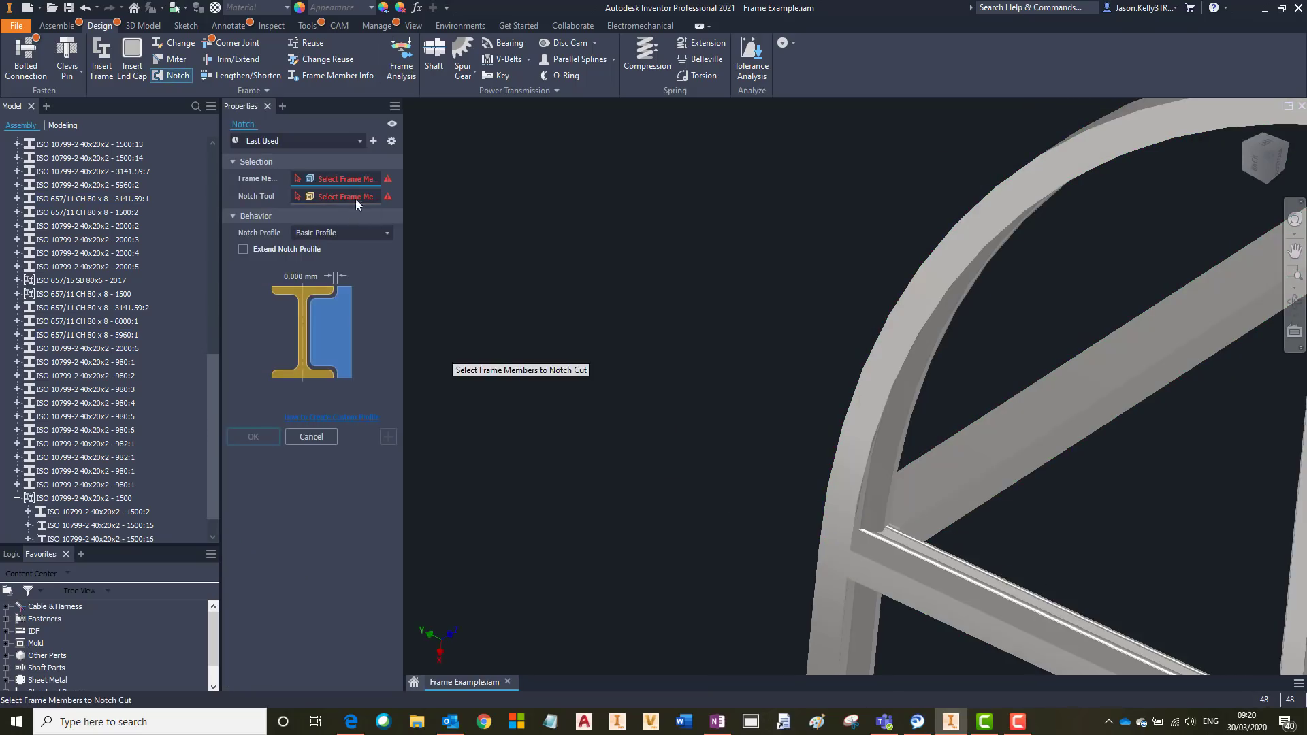
click(887, 573)
click(317, 199)
click(875, 425)
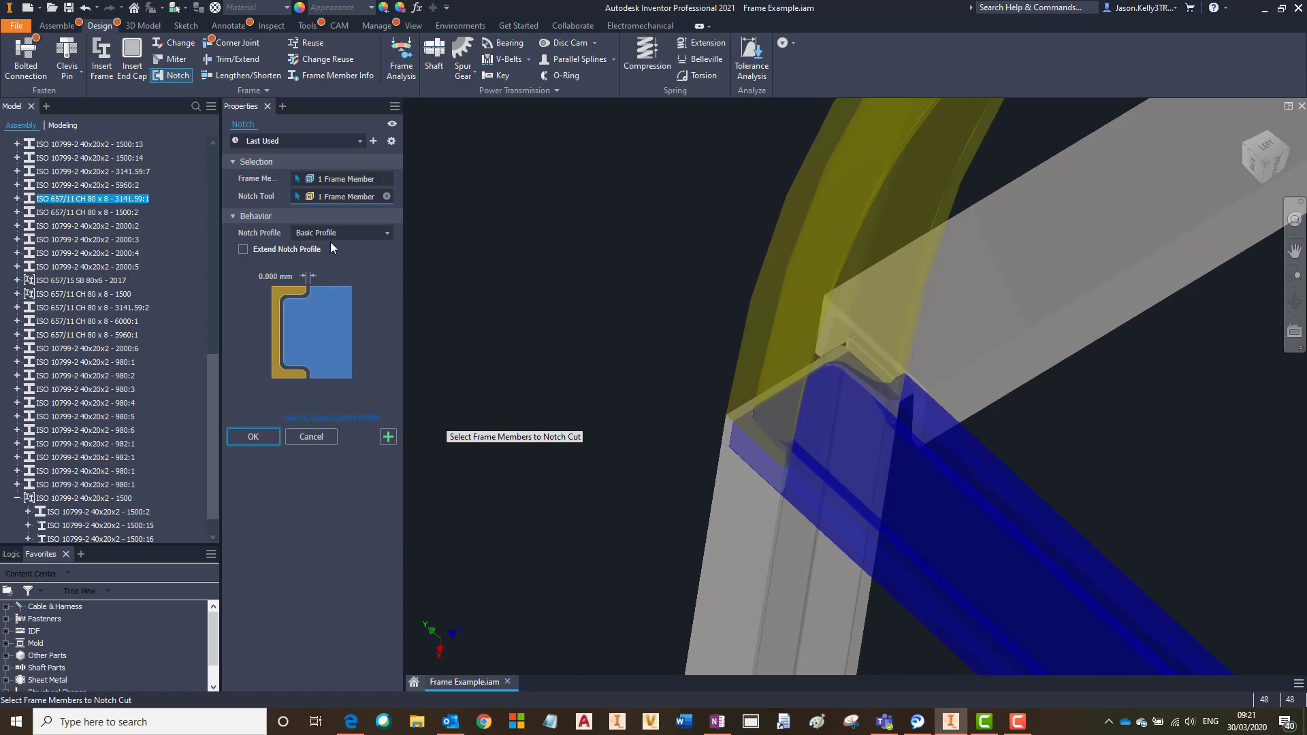
Apply the notch with the Custom C template profile, then start a second notch's profile choice
click(330, 237)
click(338, 262)
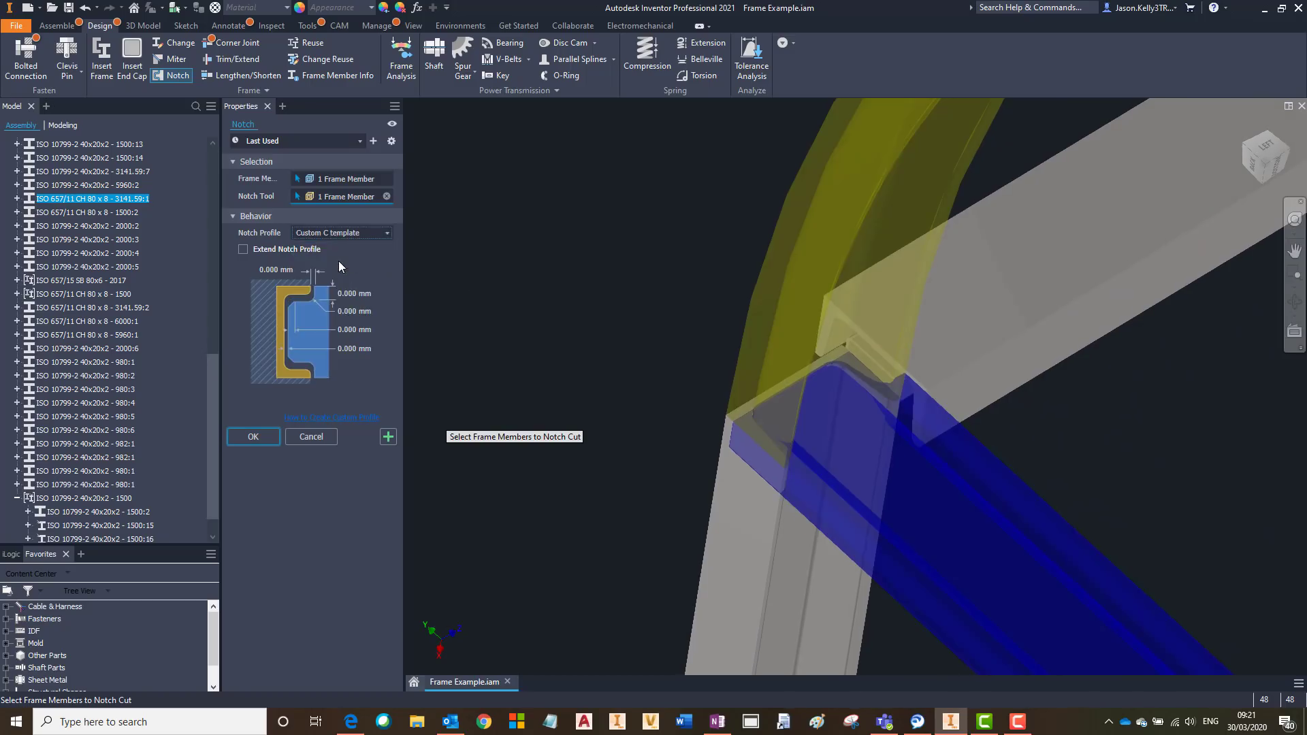
click(263, 437)
shift+middle_drag(262, 436, 138, 165)
click(160, 76)
click(317, 234)
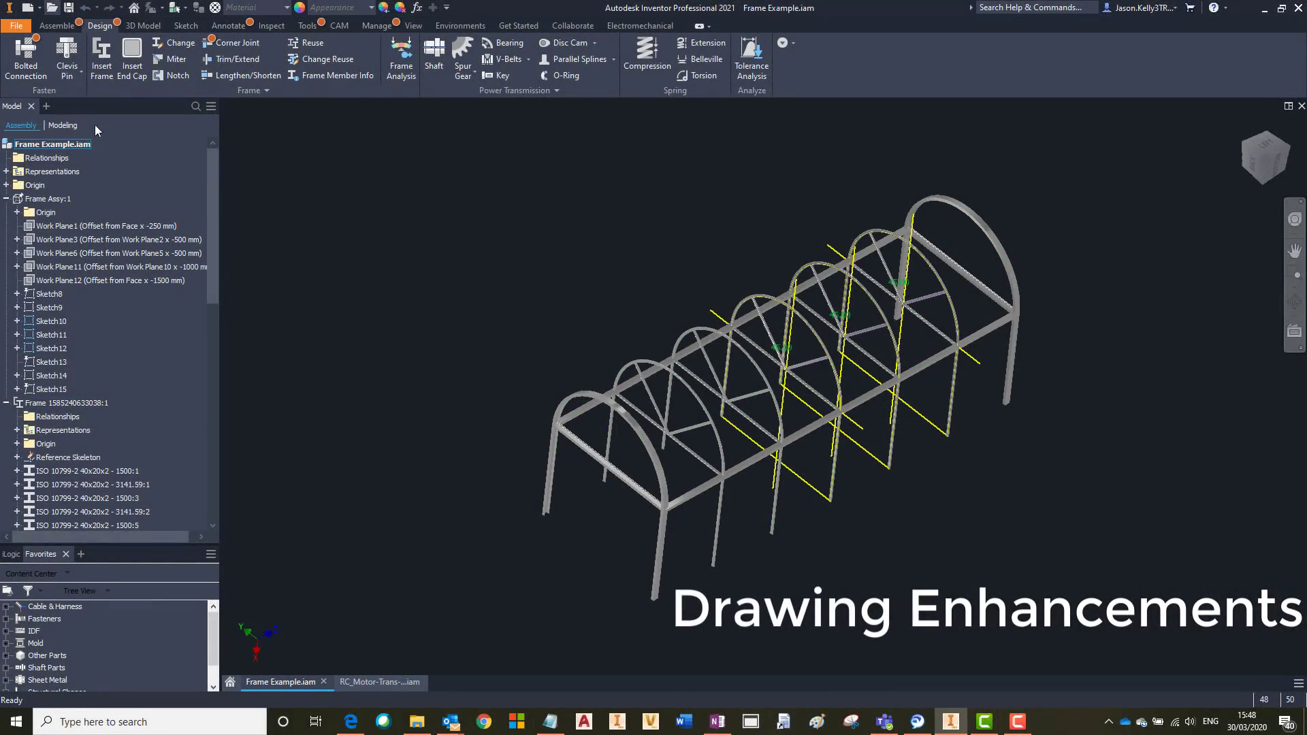
Open Standard.idw from the Templates en-US folder, accepting the search-path prompt
key(ctrl+o)
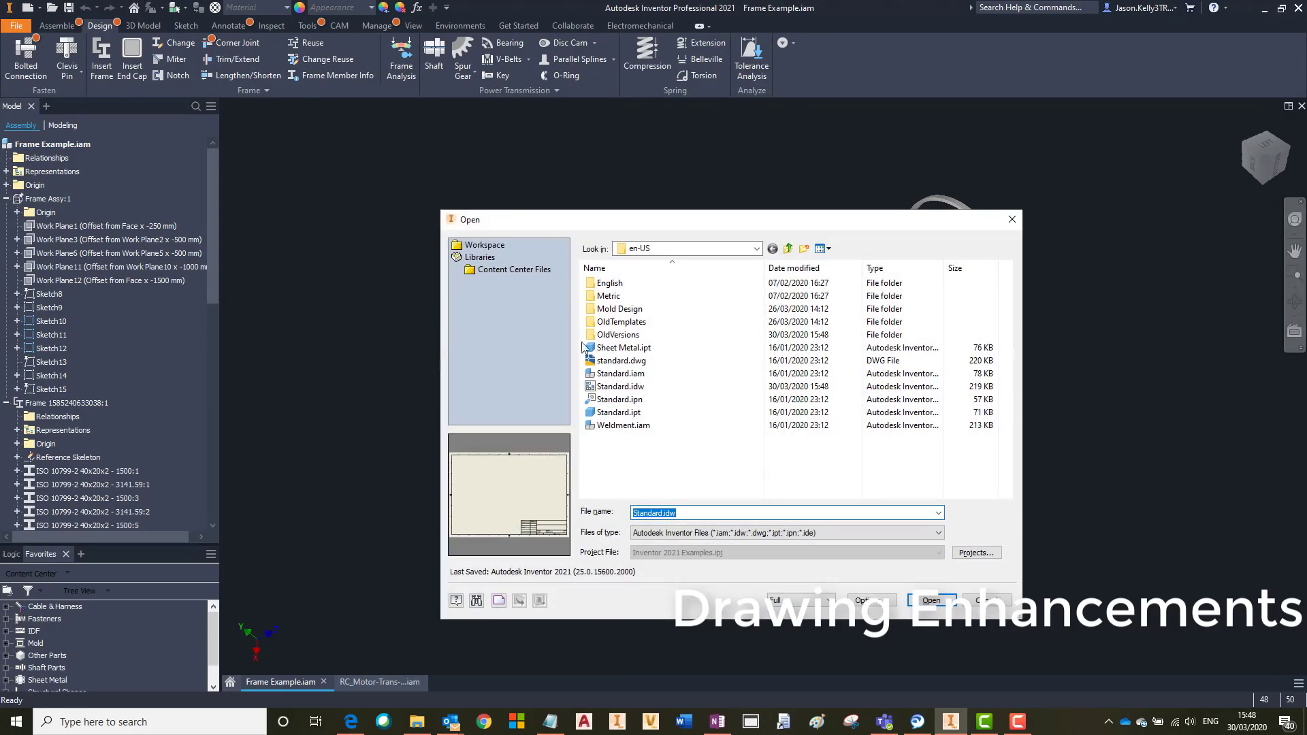
click(757, 249)
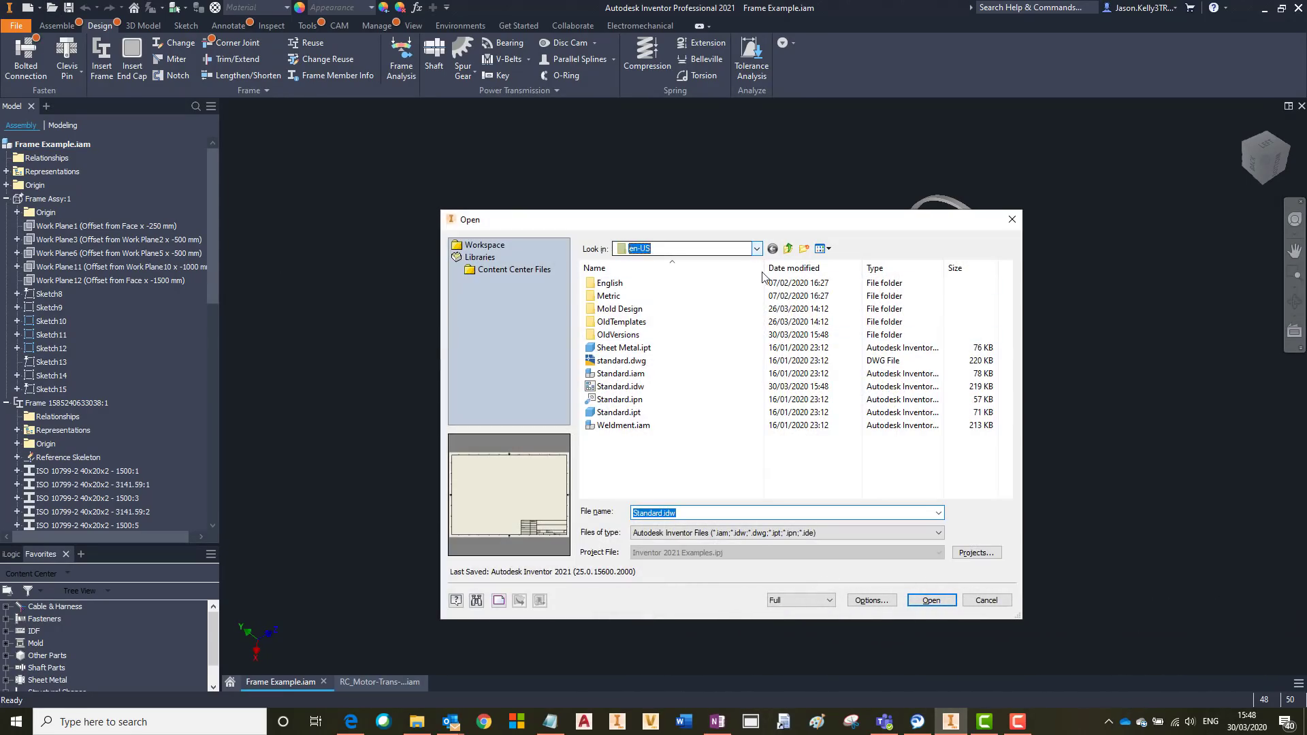
scroll(757, 420, up, 5)
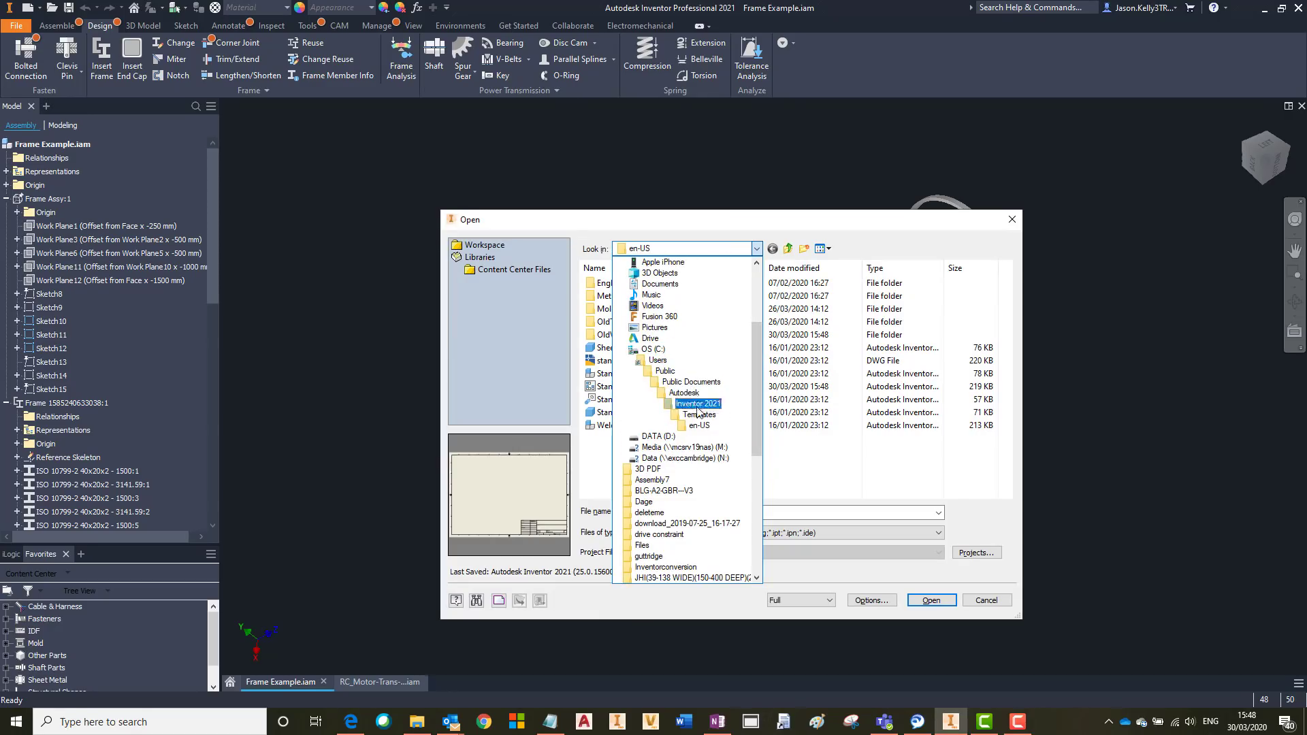
click(769, 478)
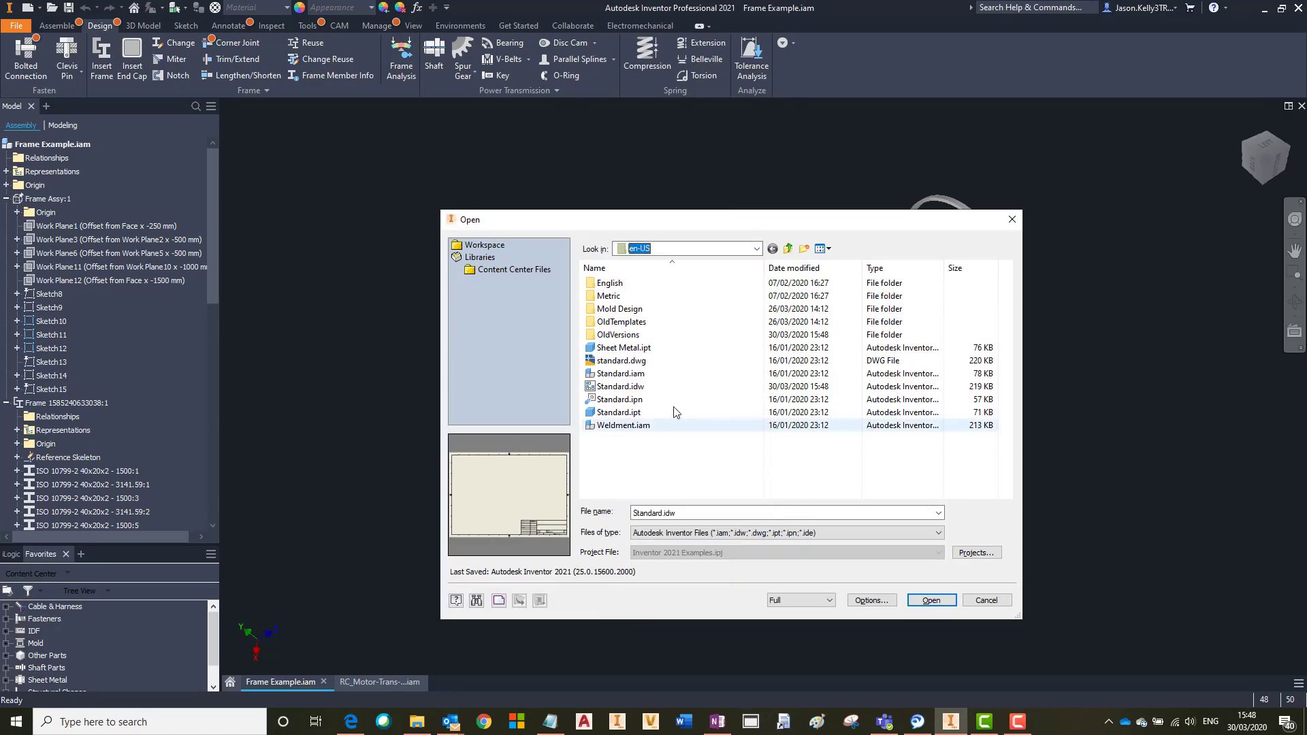
double_click(663, 386)
click(659, 479)
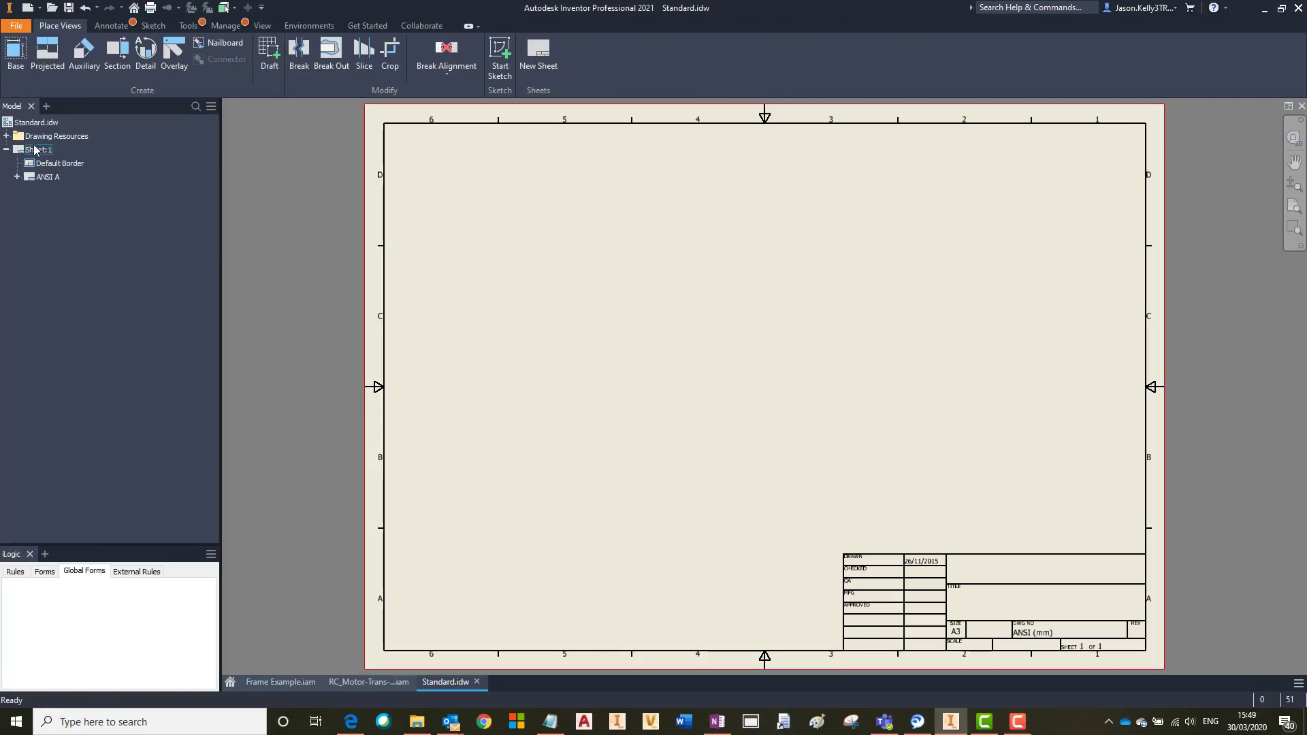
Change Sheet:1's size from A3 to A2 through Edit Sheet
click(6, 136)
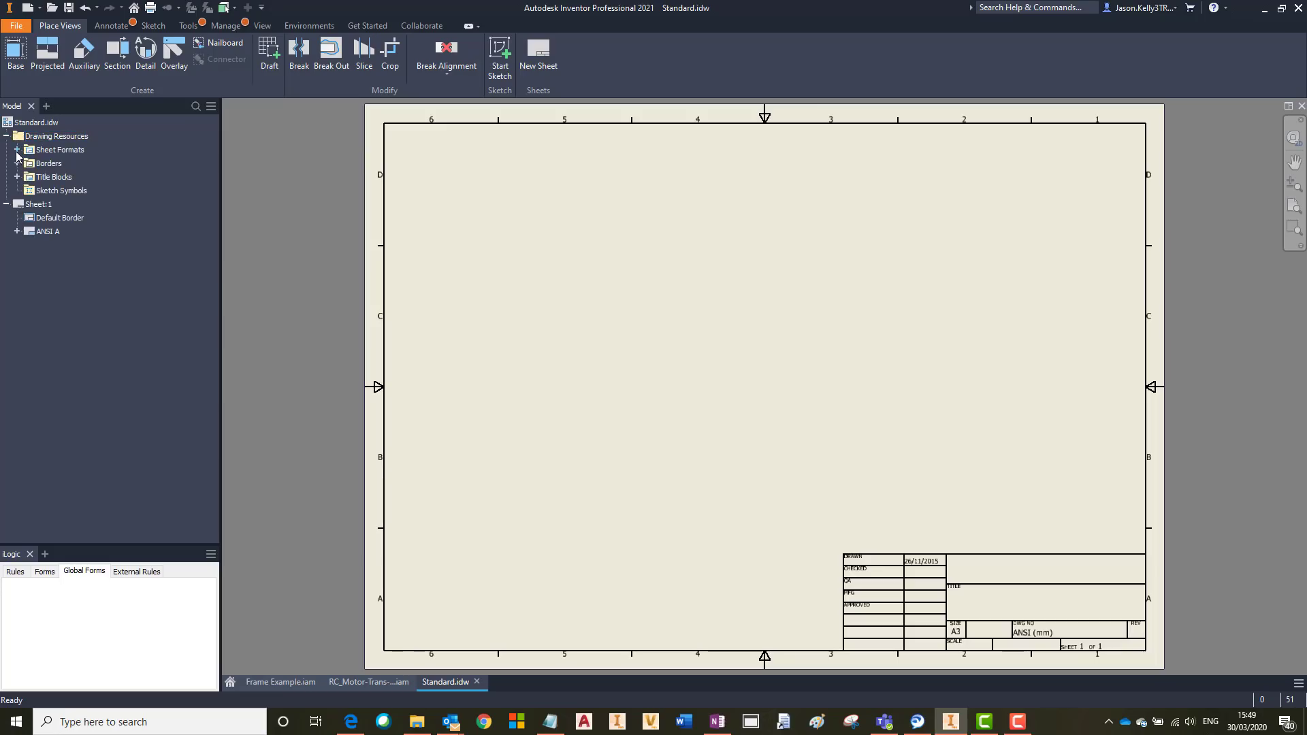
click(18, 163)
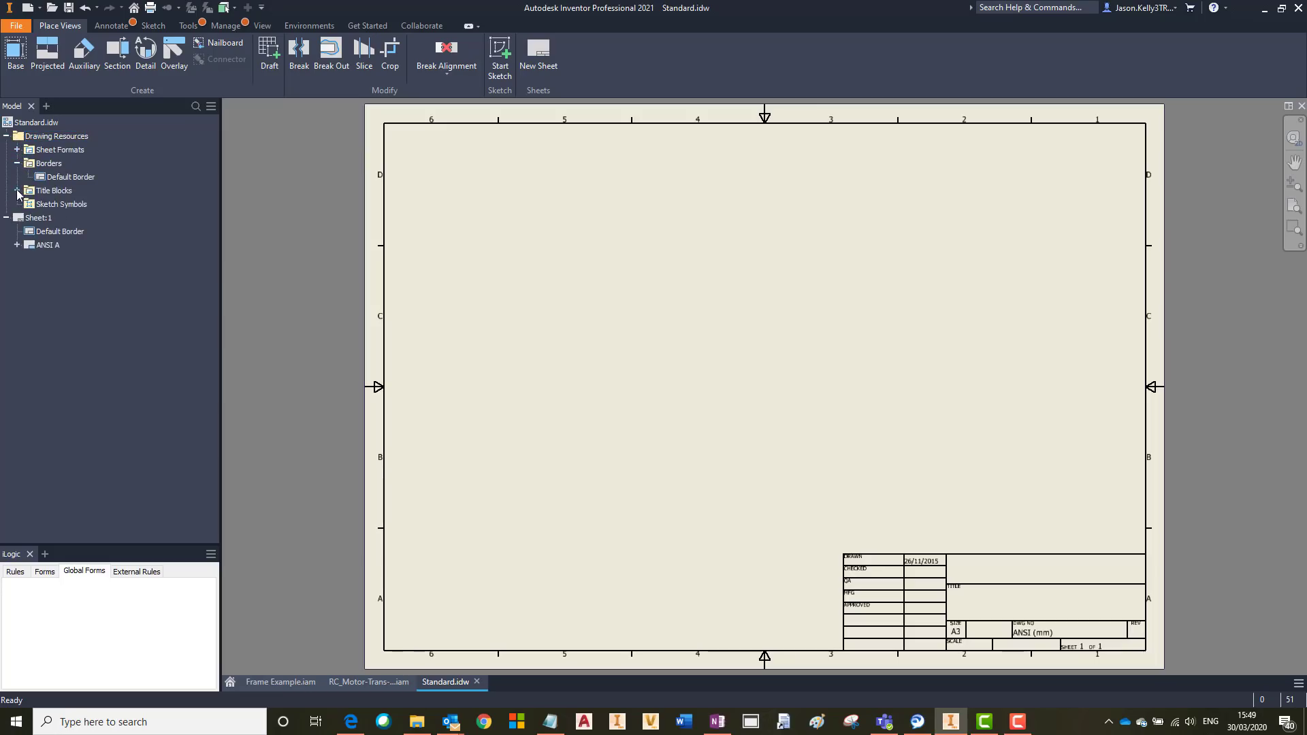
click(18, 191)
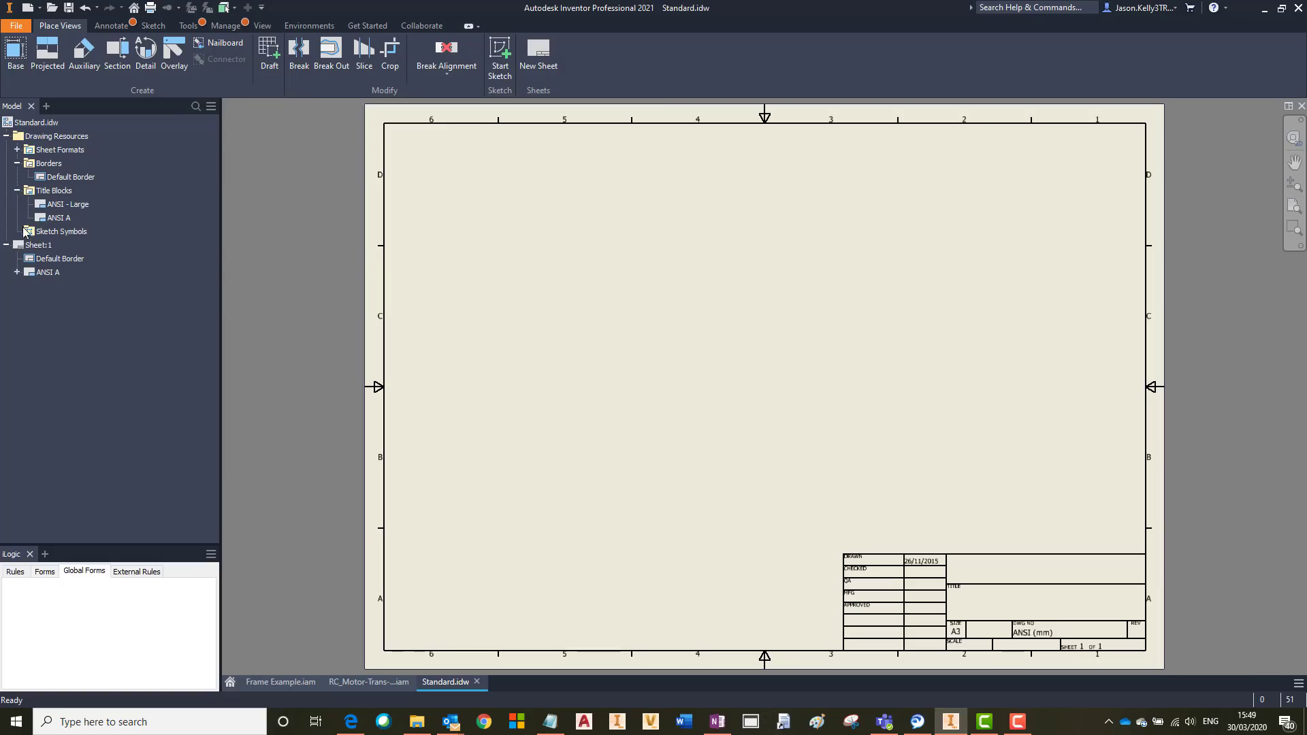
right_click(23, 247)
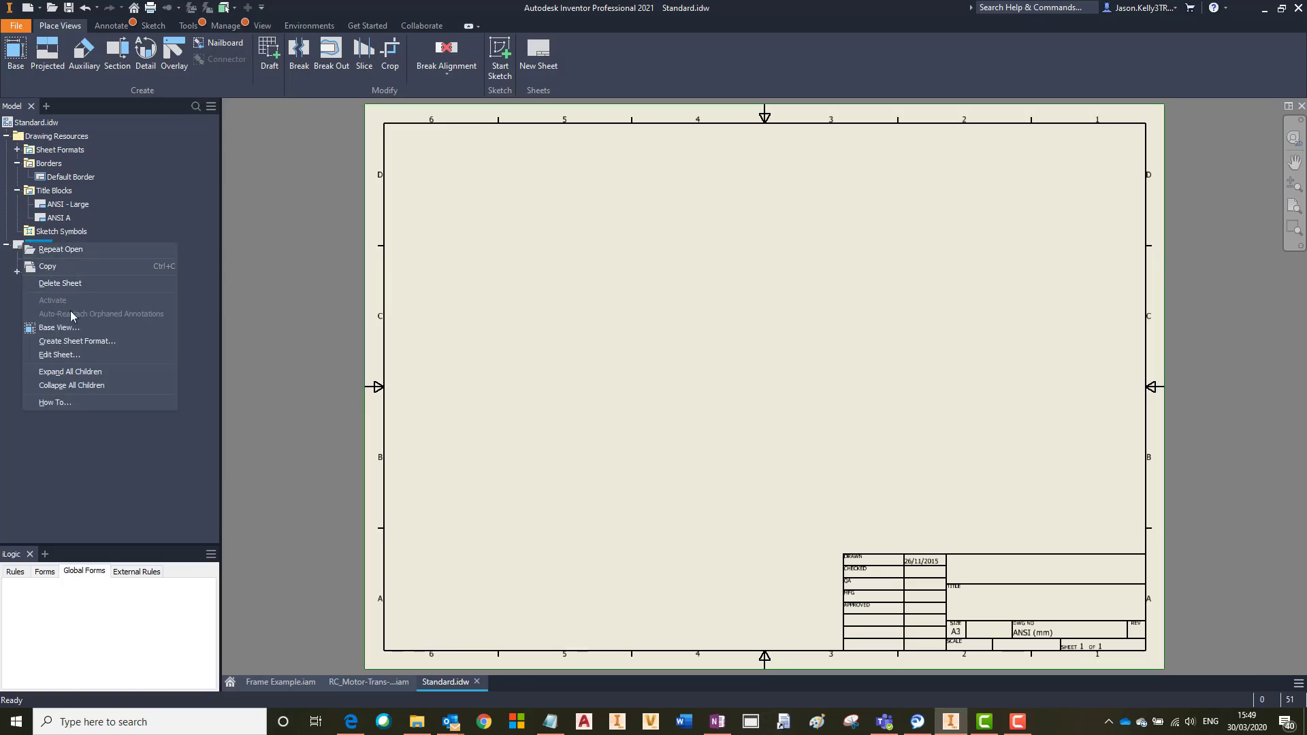
click(81, 355)
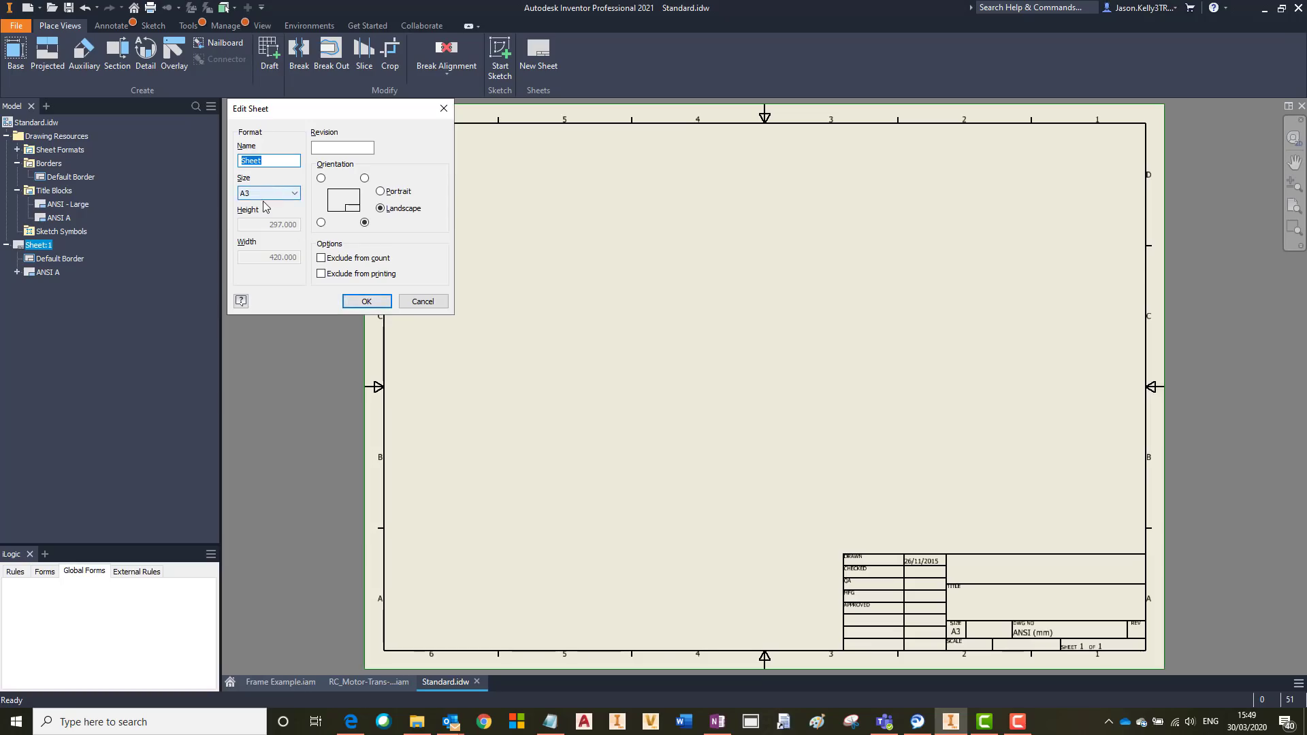
click(265, 194)
click(261, 285)
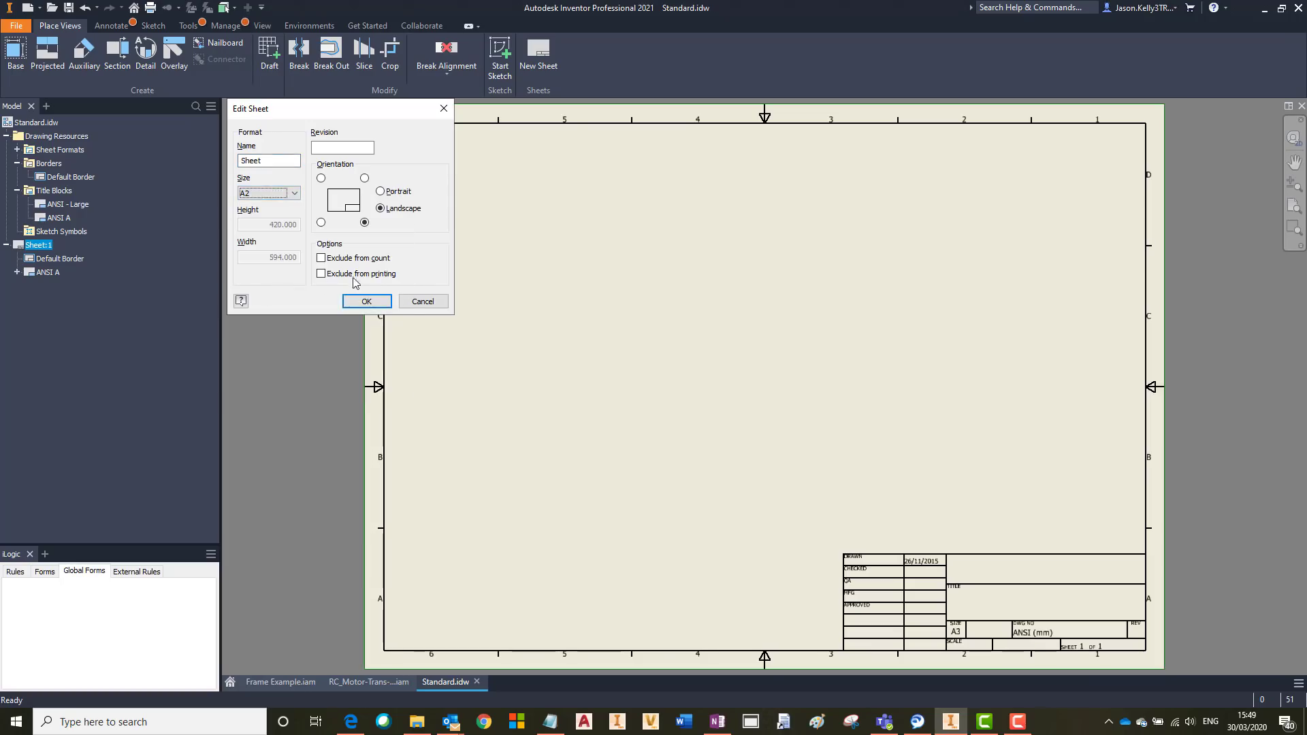
click(361, 300)
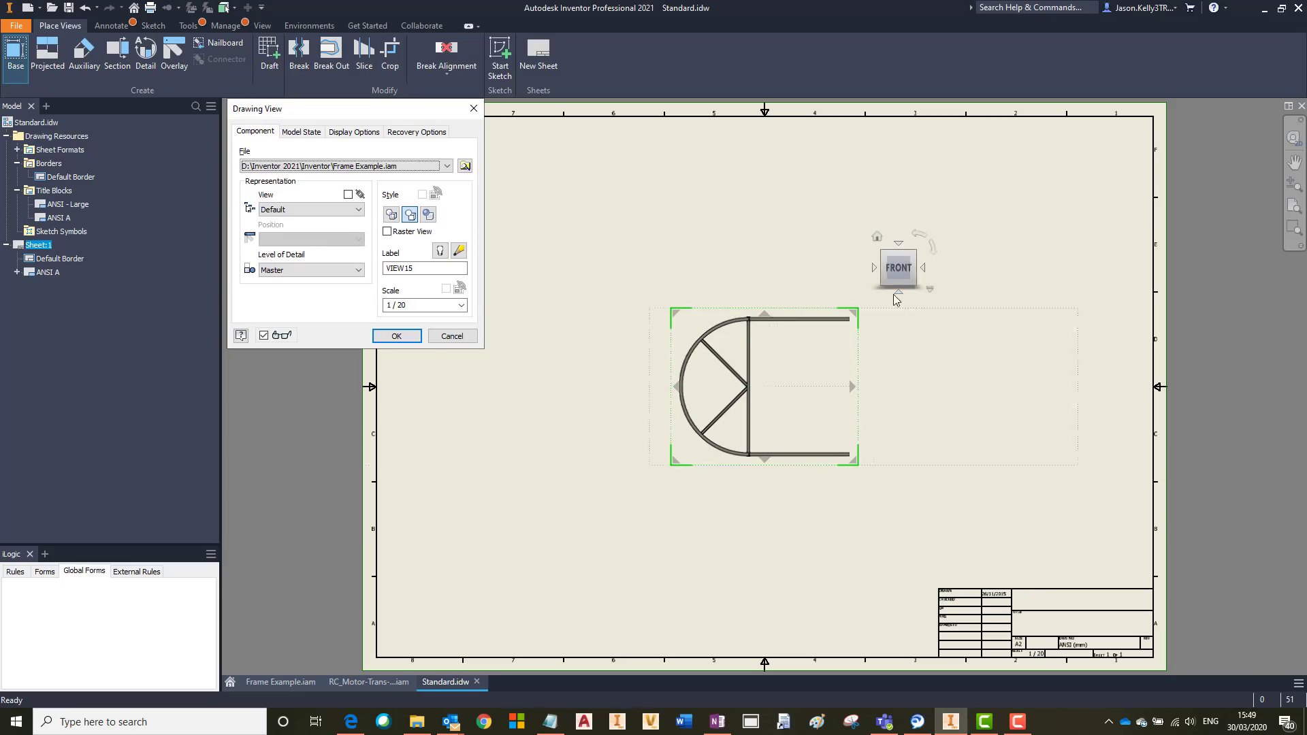
Place an upright 1/20 Frame Example base view with a projected side view and isometric view
click(932, 252)
drag(820, 308, 677, 382)
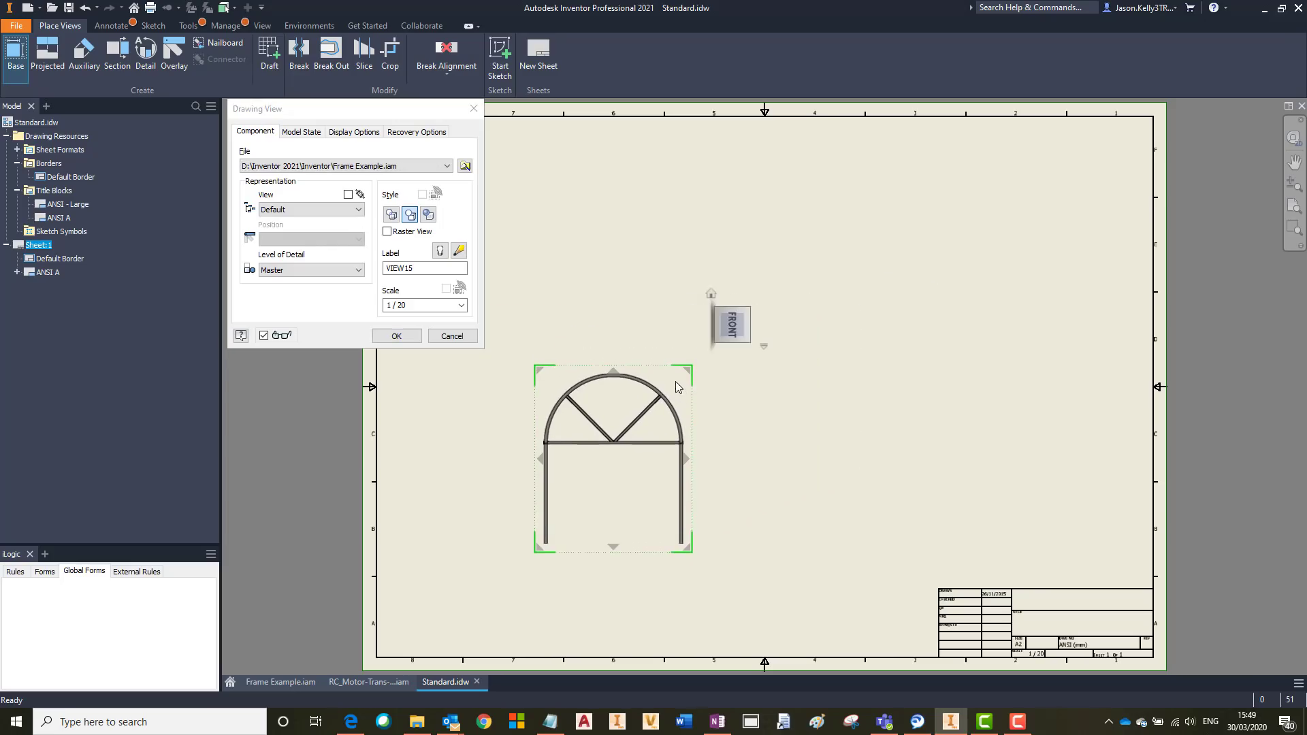
click(925, 433)
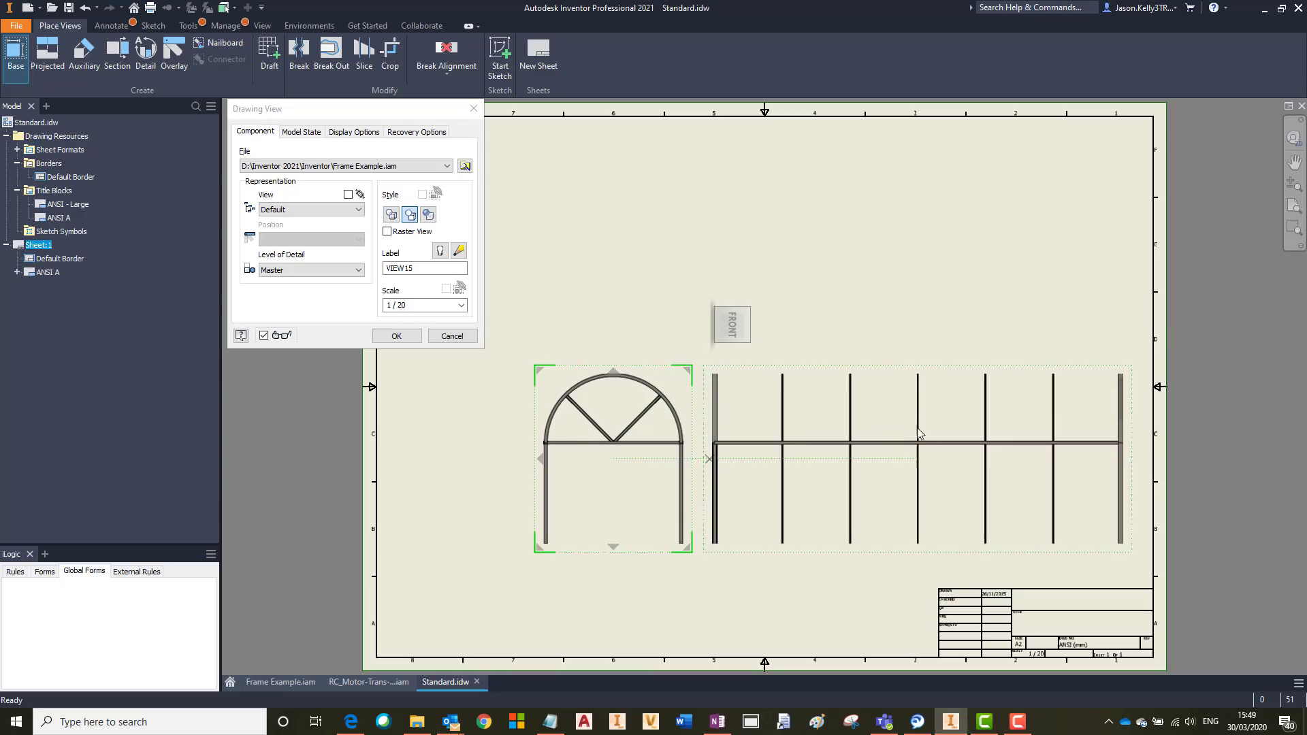
click(808, 227)
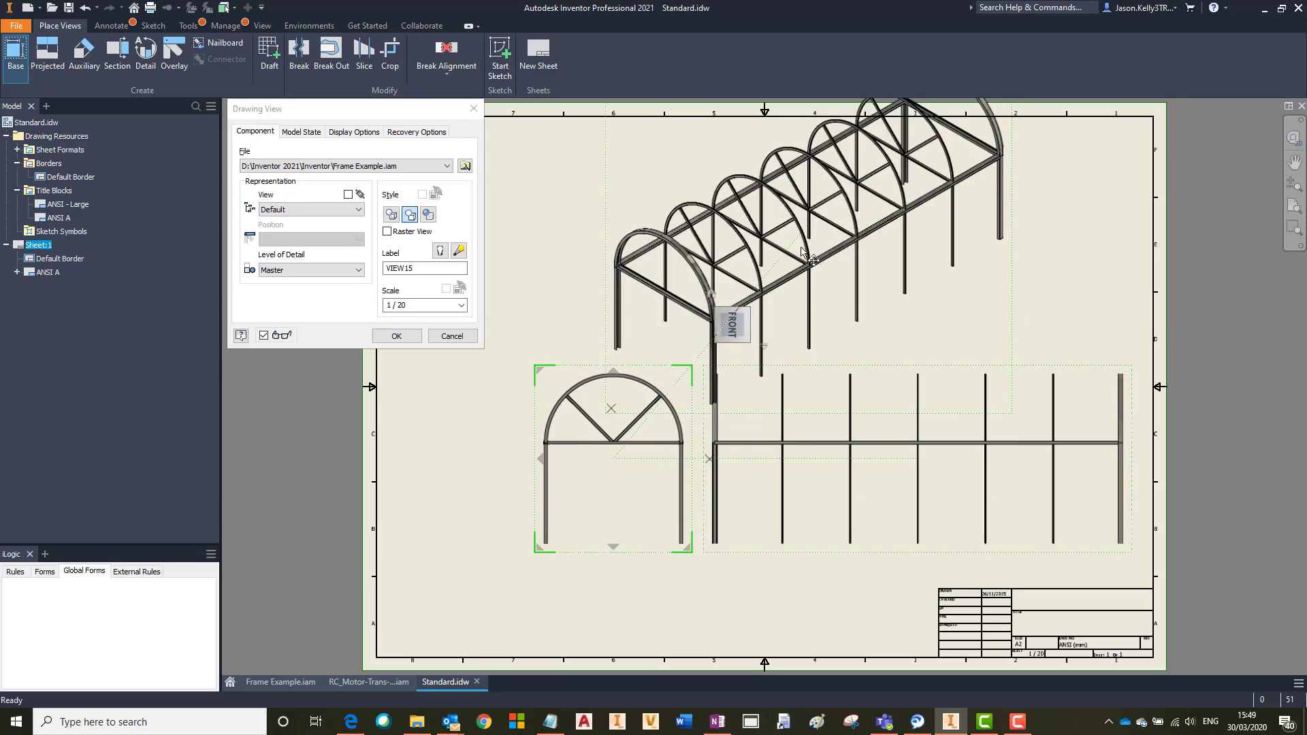
click(396, 336)
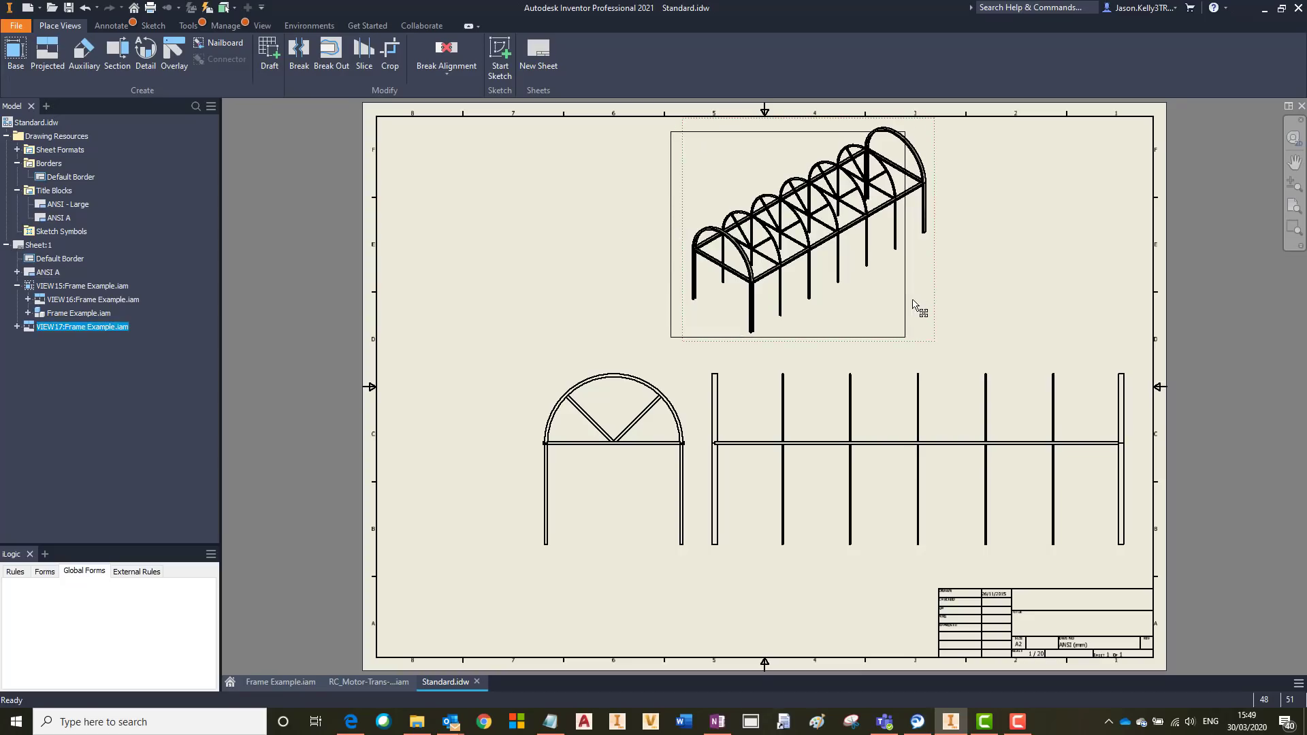
click(109, 26)
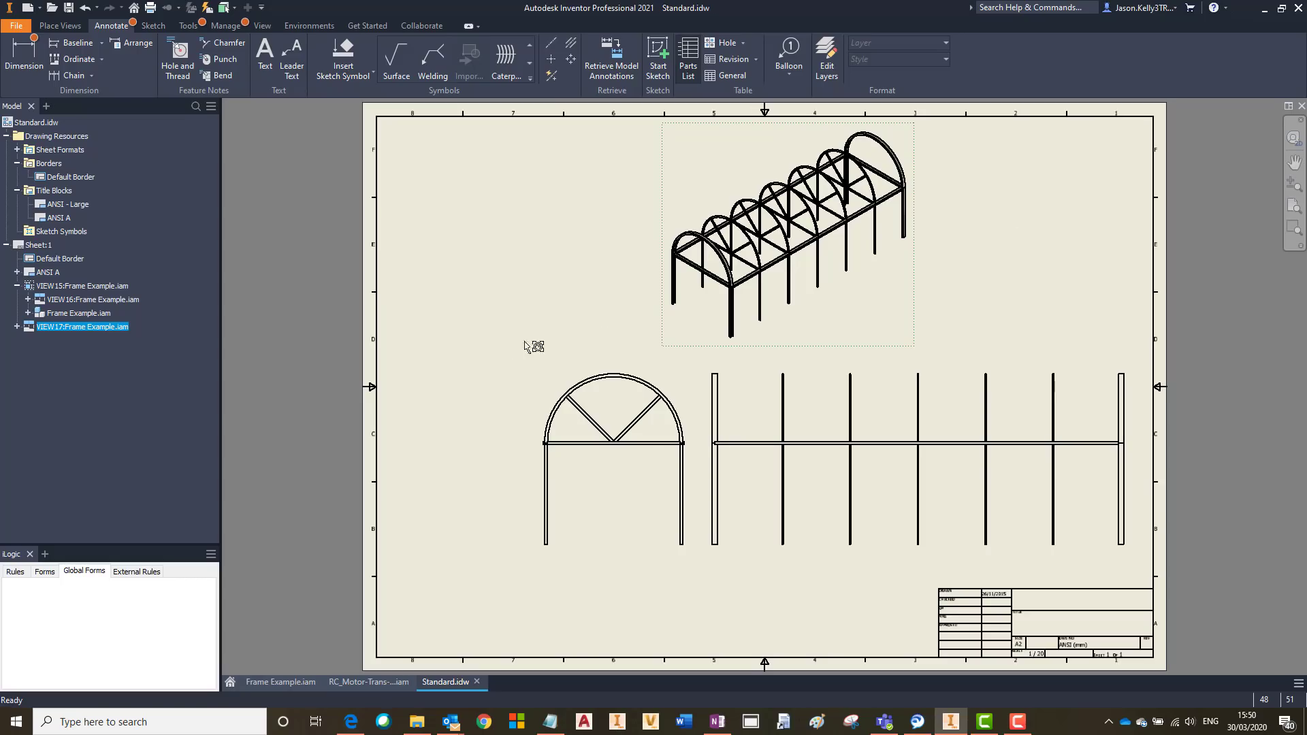
Place the 12-item parts list at the top-right corner and shift the arch view lower left
click(384, 361)
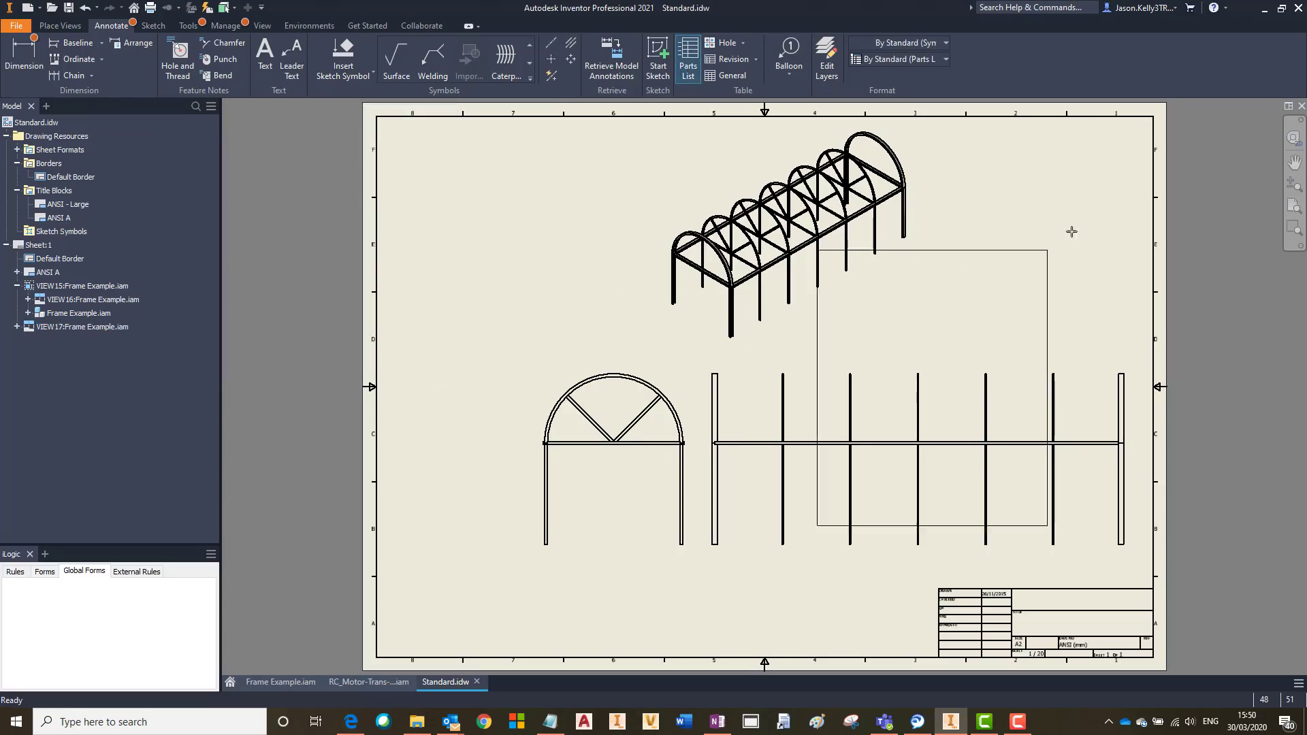
click(1152, 118)
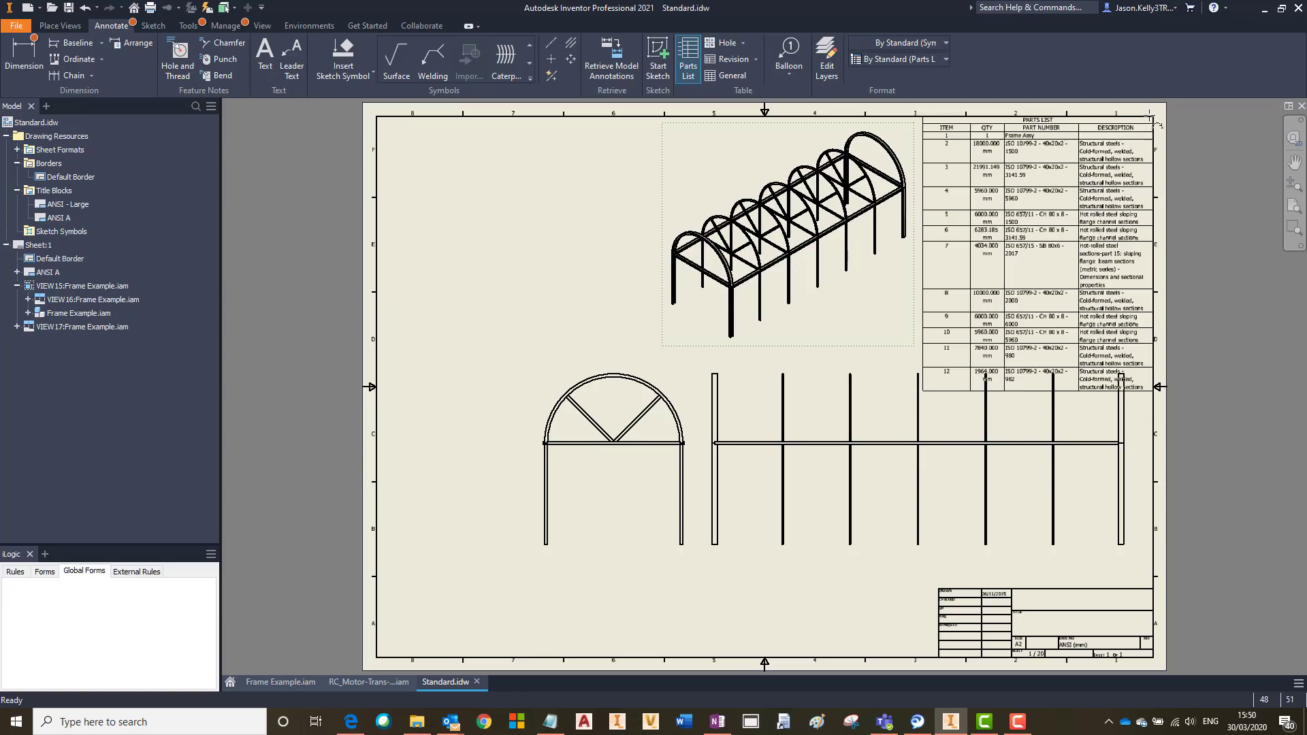
right_click(838, 347)
key(Escape)
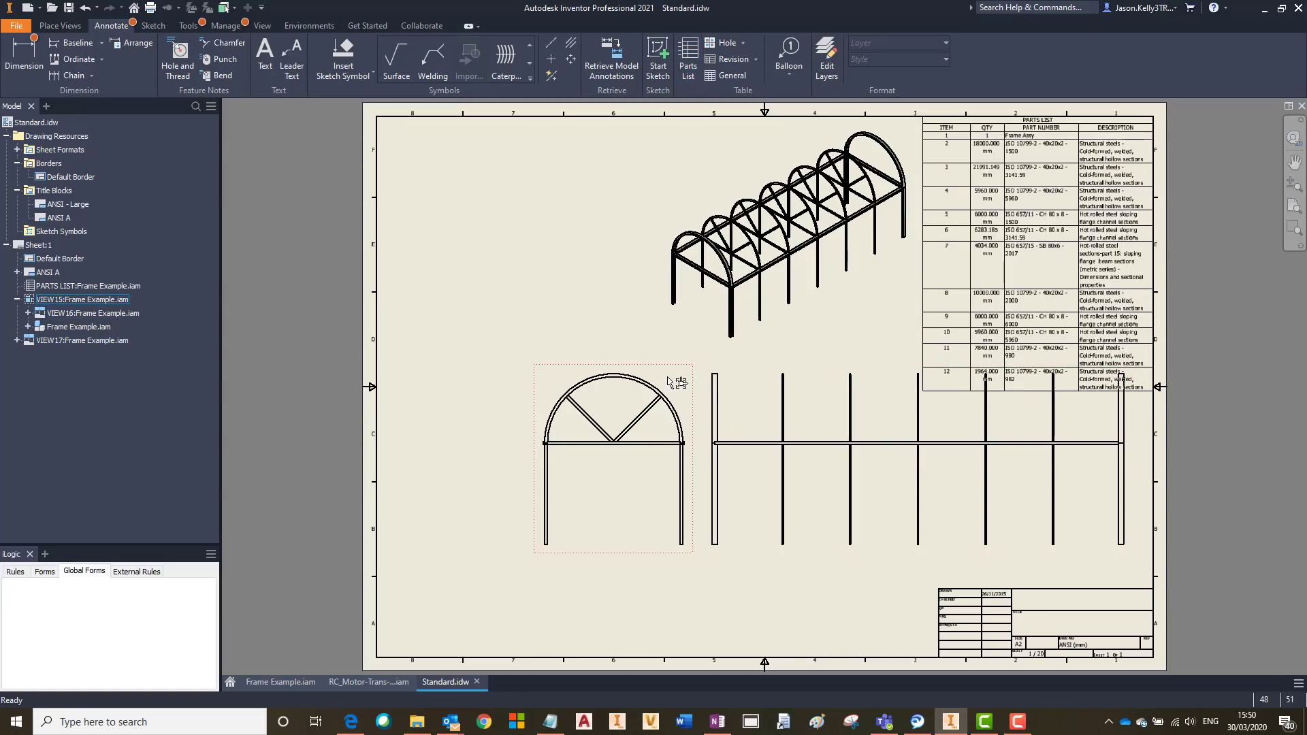
drag(678, 378, 593, 409)
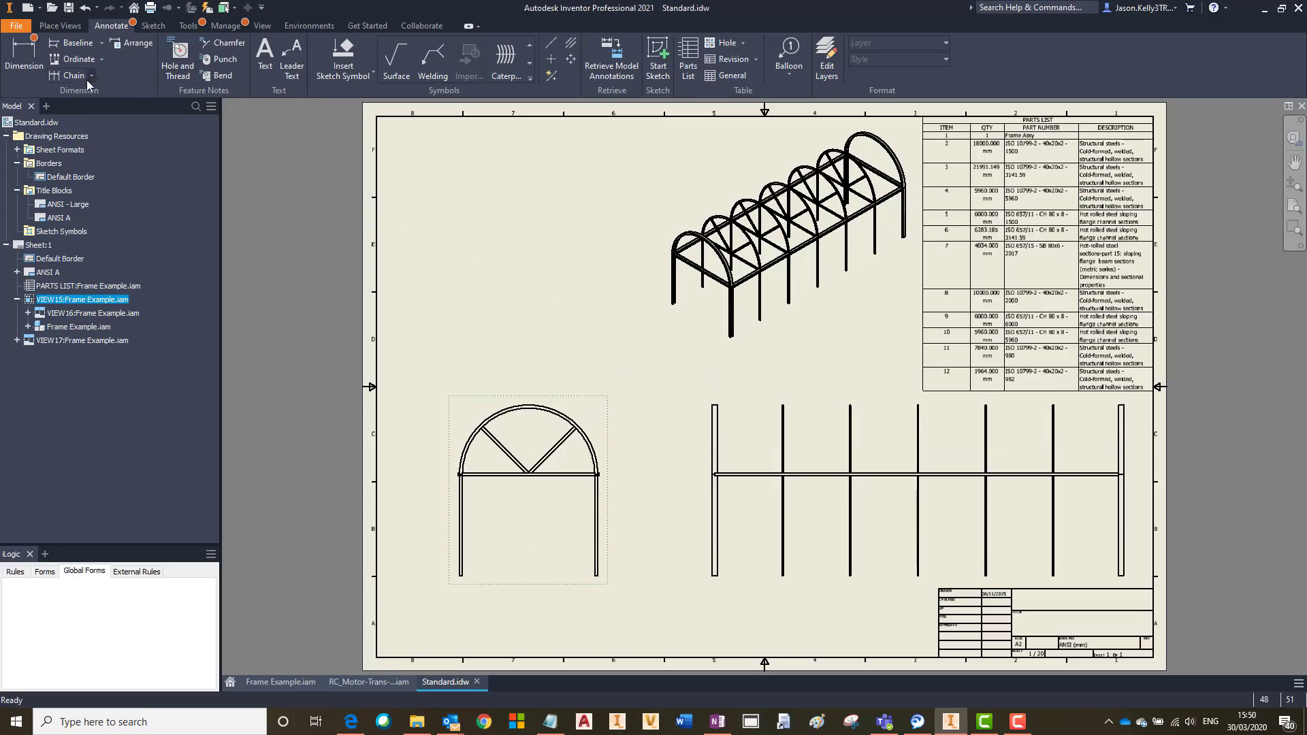
click(265, 56)
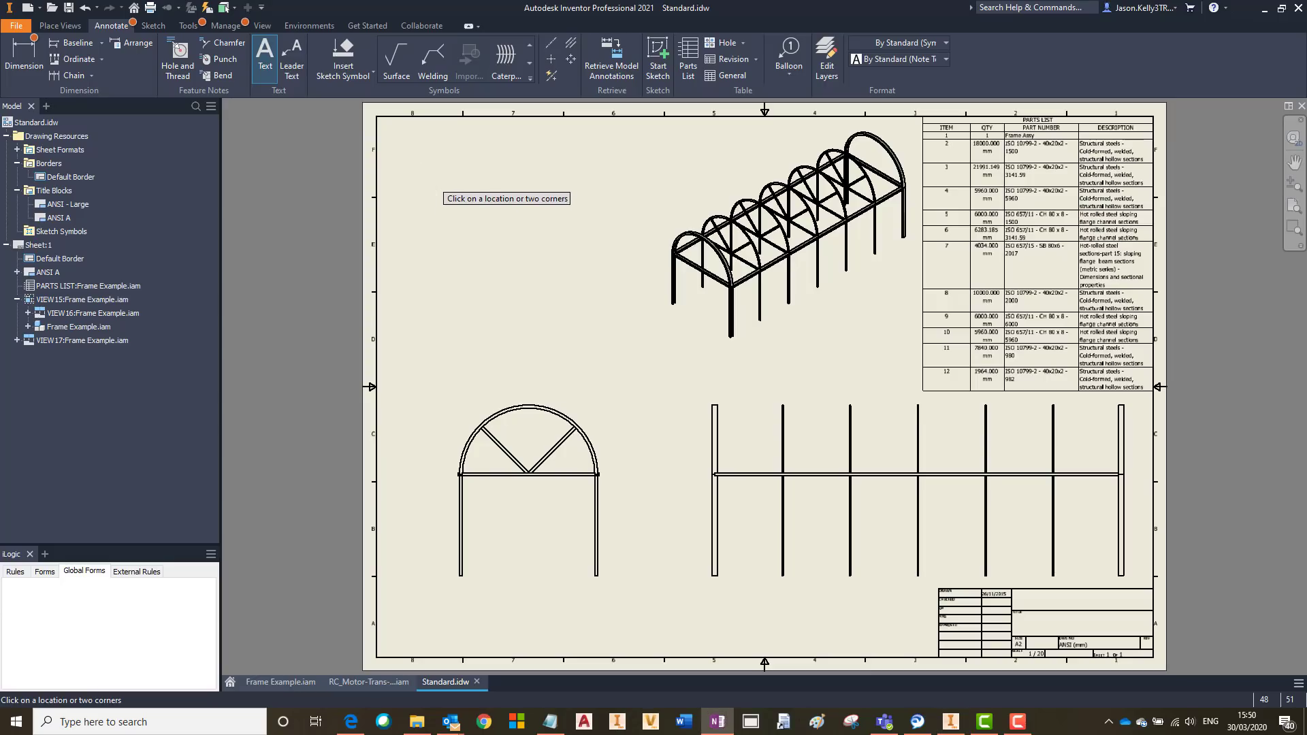
Paste the New Features list as an upper-left note and enlarge its text size
click(1165, 447)
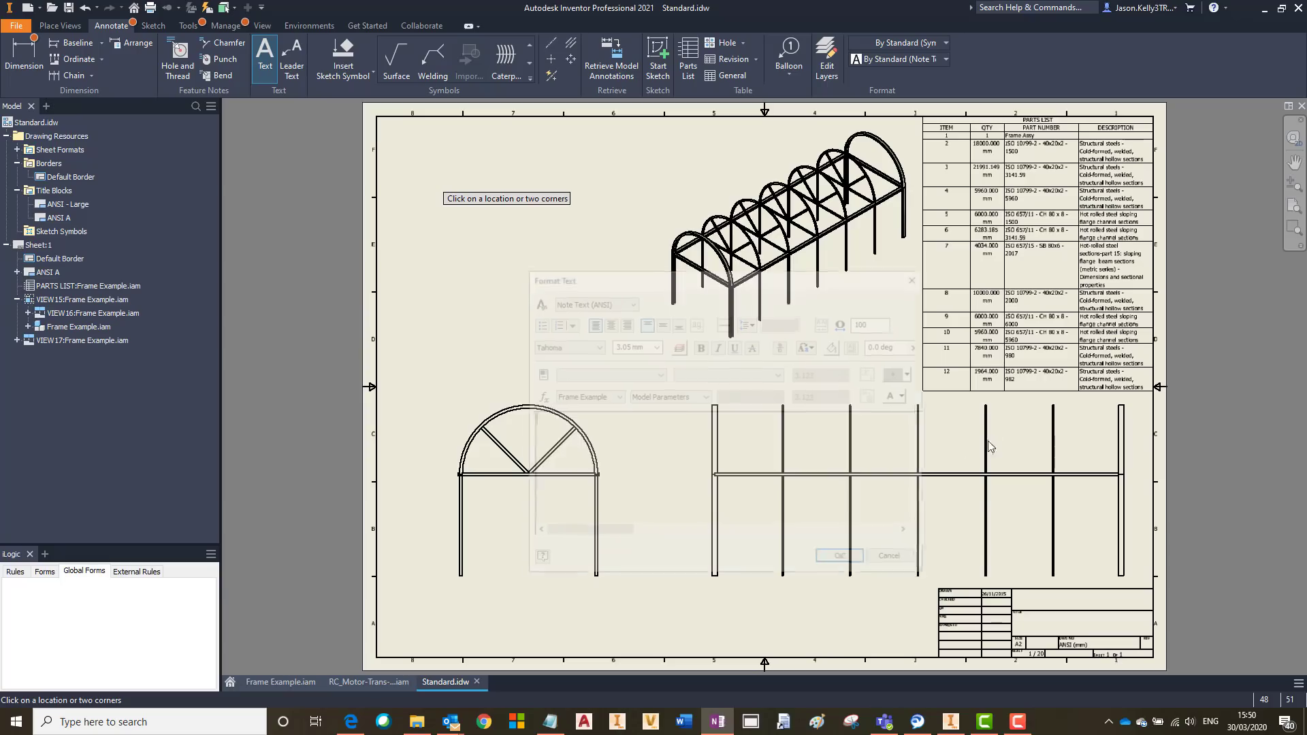
key(ctrl+v)
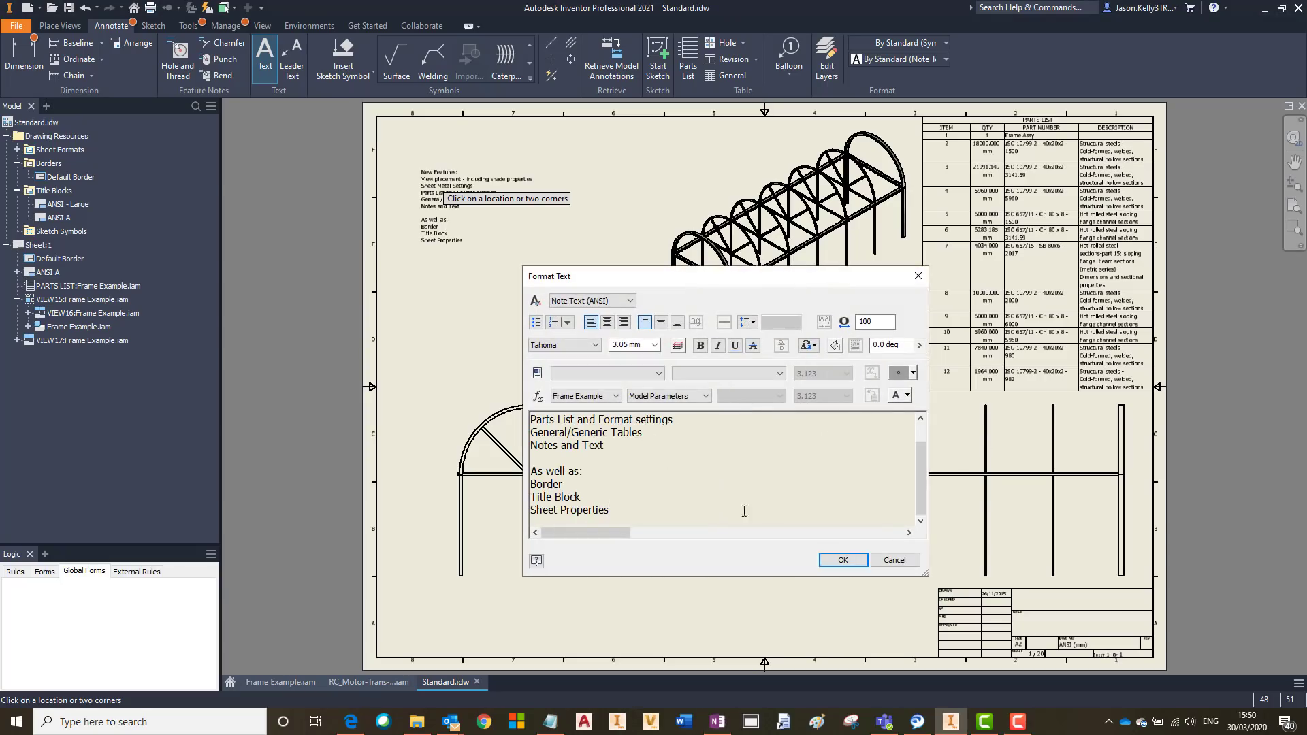
key(ctrl+a)
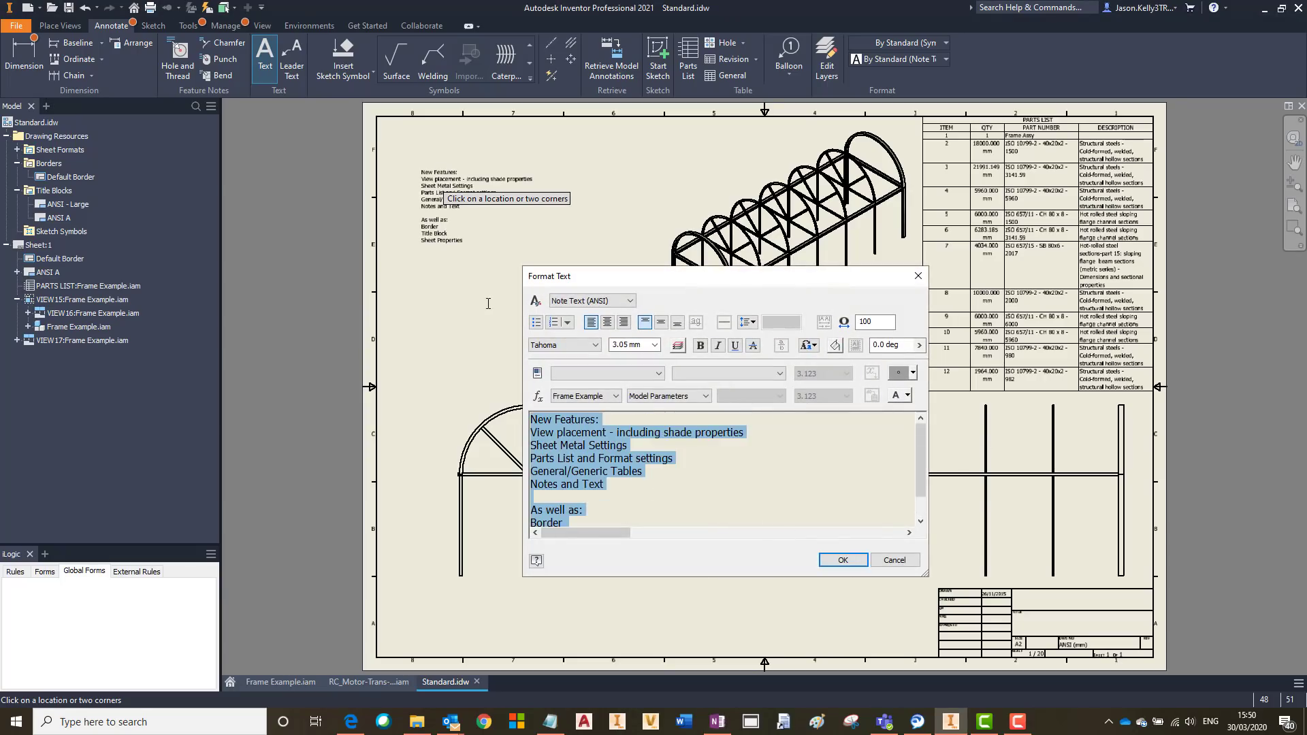
click(654, 344)
click(633, 371)
key(Return)
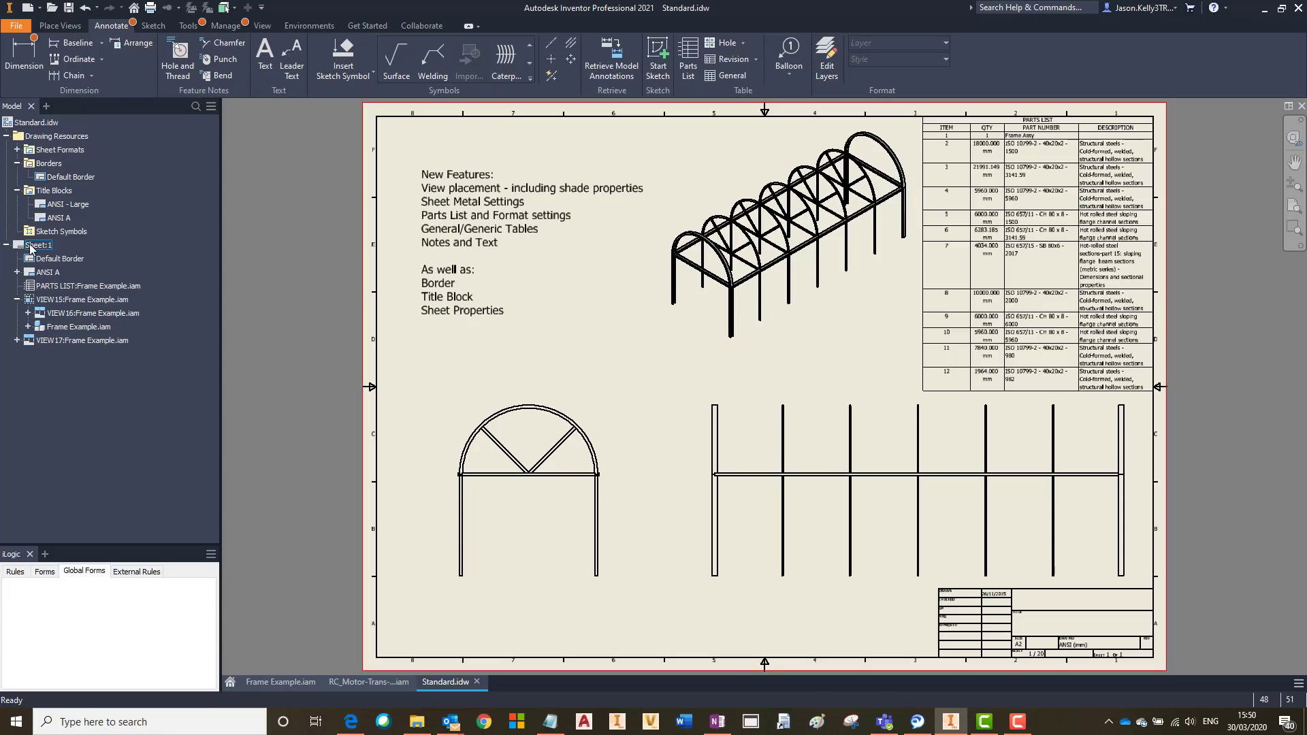
Create a sheet format from Sheet:1 named Example View with Fit views to sheet enabled
right_click(31, 246)
click(85, 341)
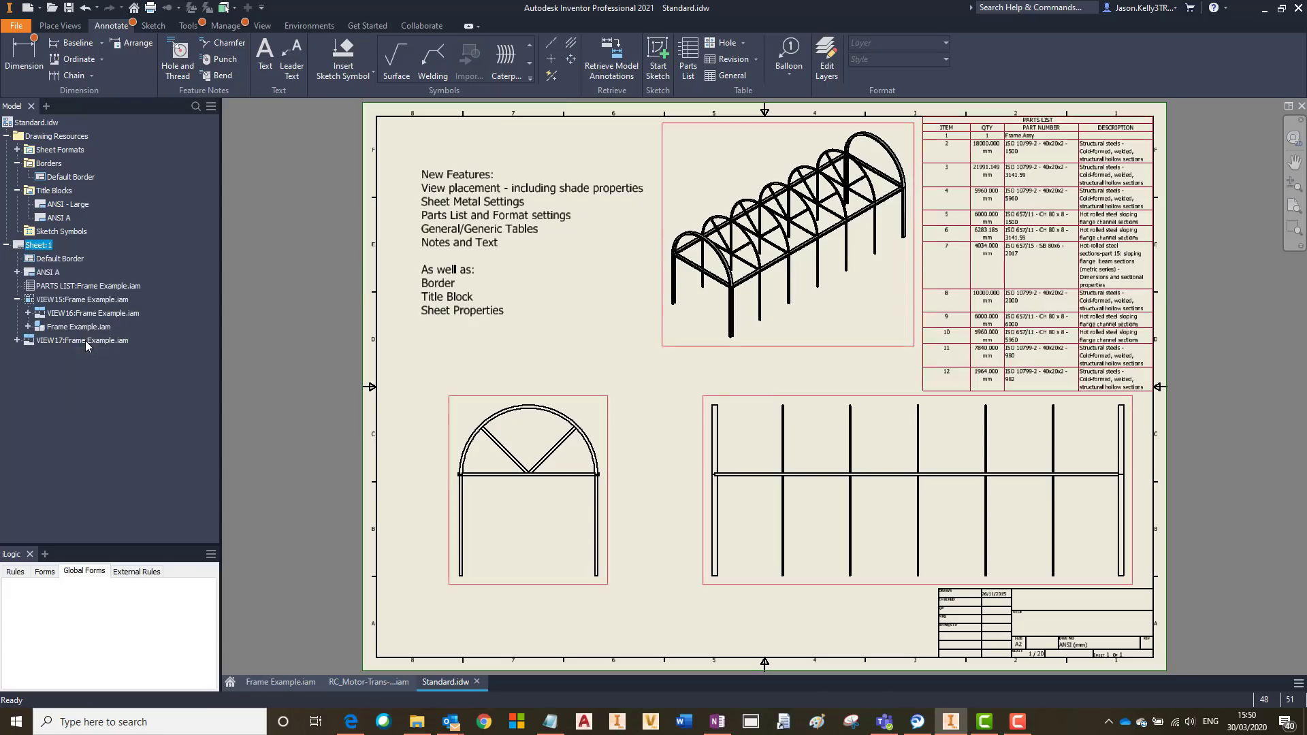
click(238, 166)
click(261, 145)
text(Example View)
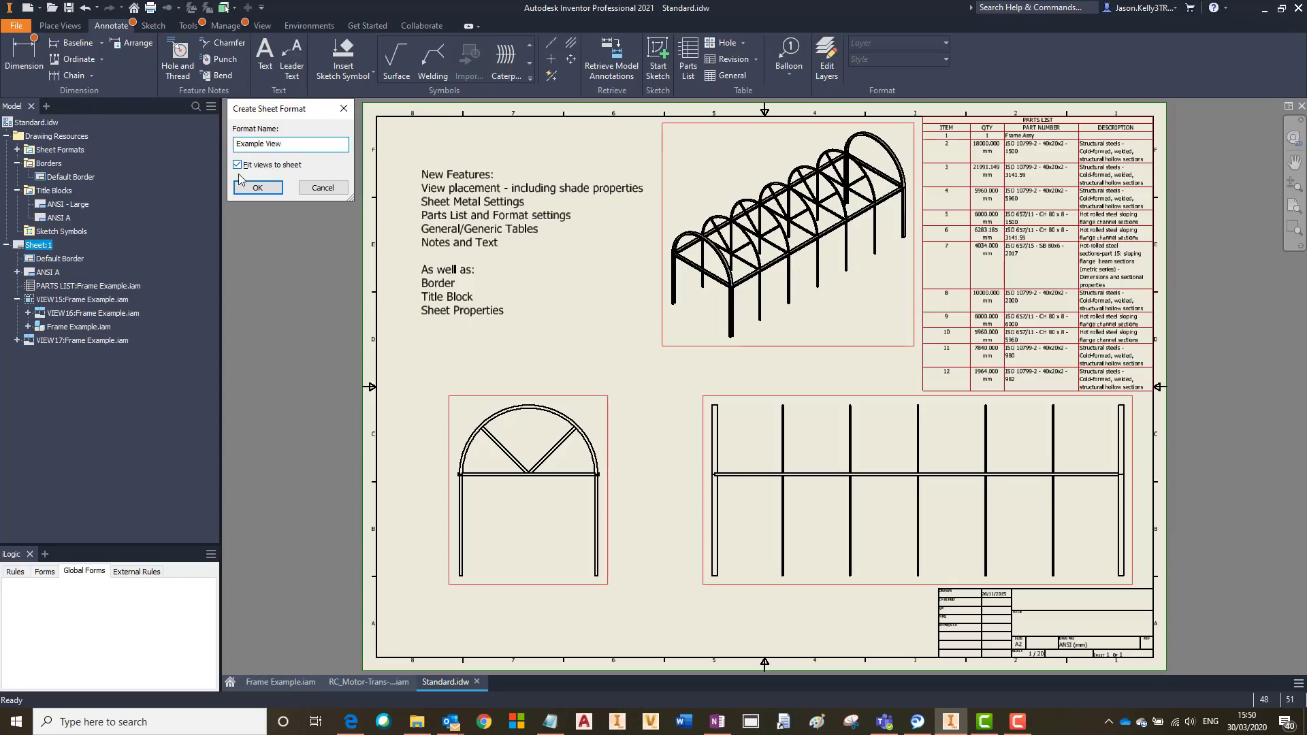
click(253, 188)
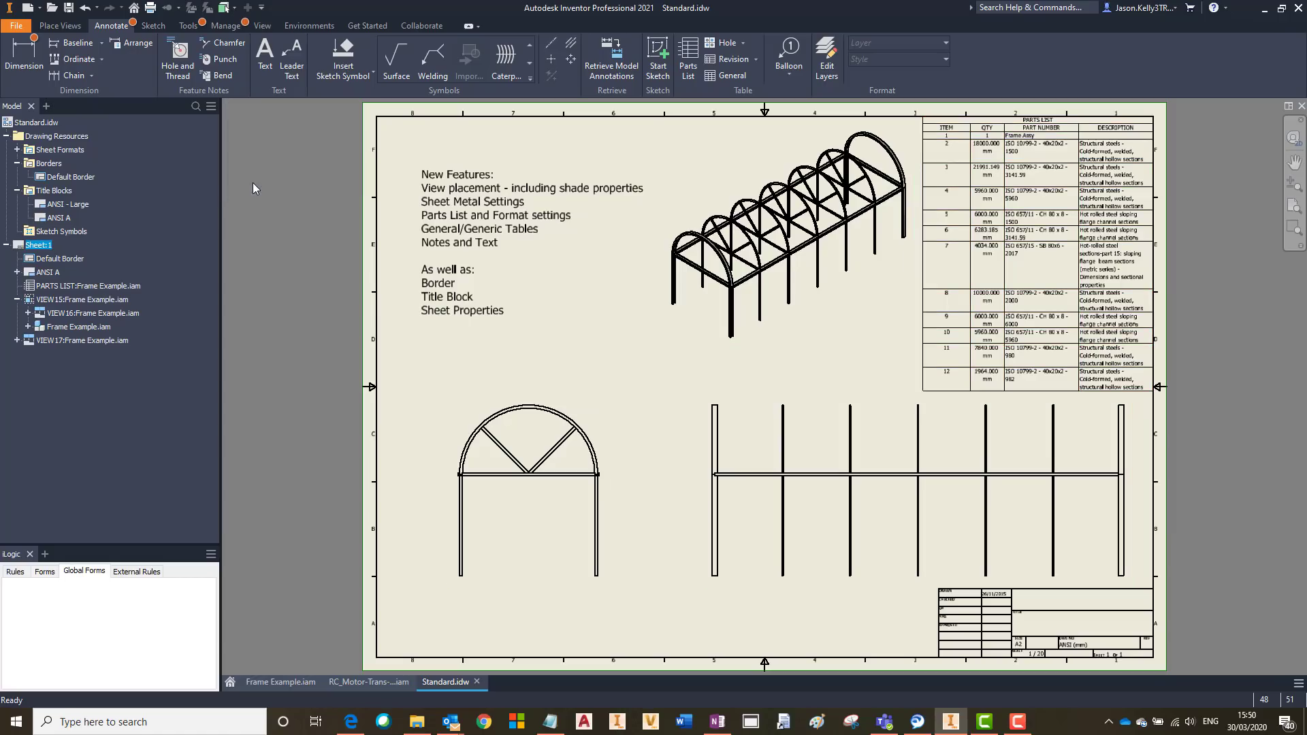
Select Example View under Sheet Formats and save the drawing, marking every file No to All
click(17, 150)
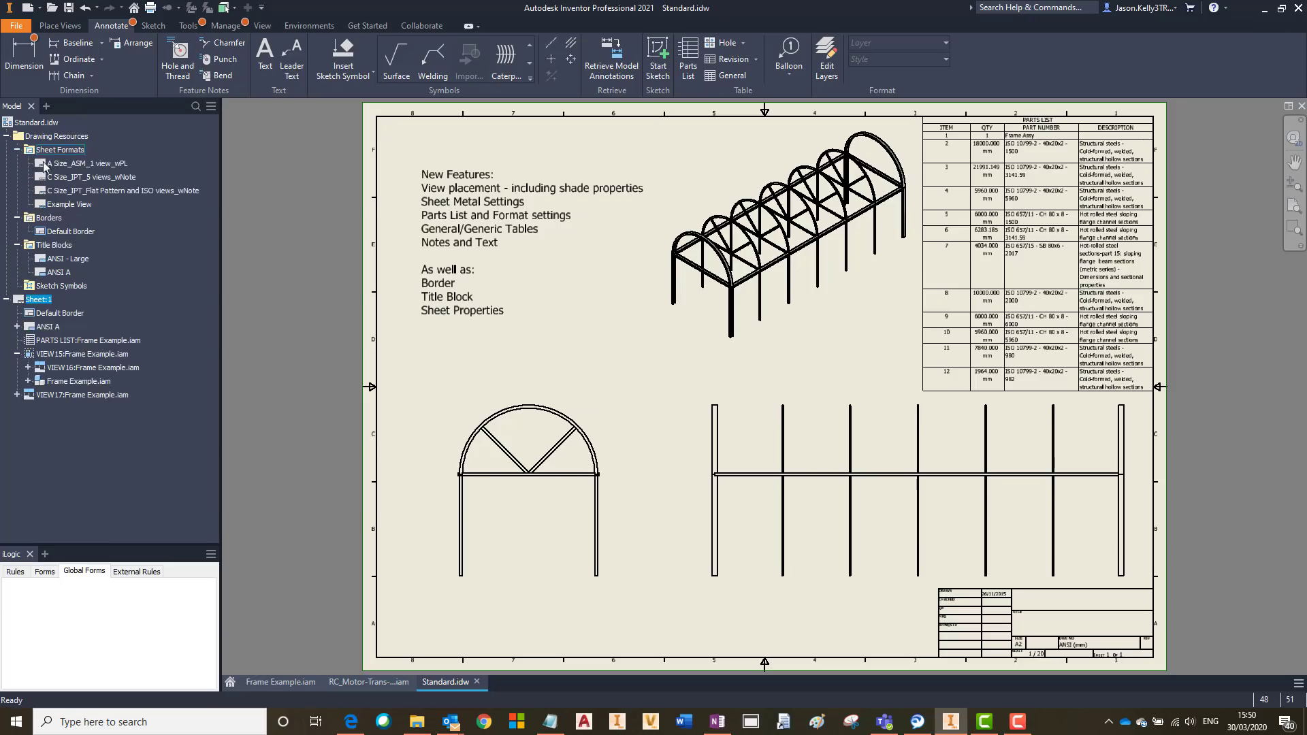
click(27, 206)
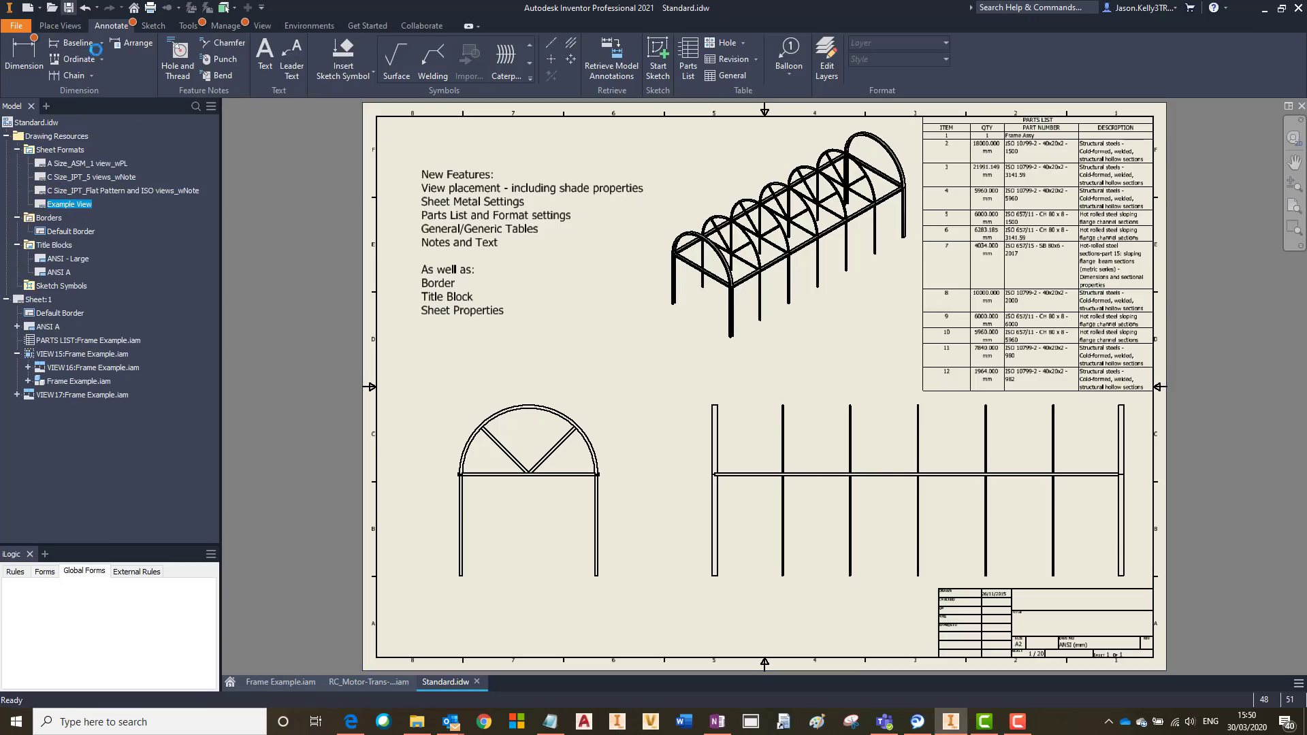
click(68, 8)
click(855, 490)
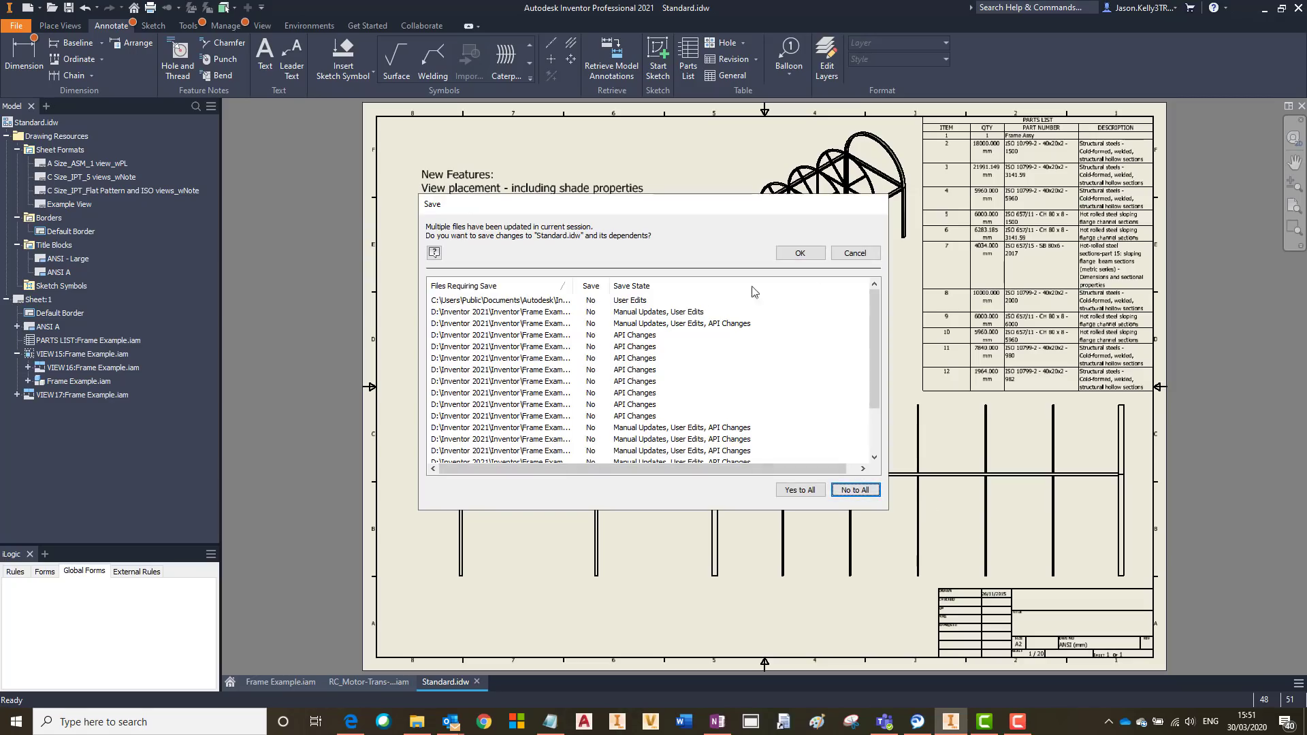
Save only the first listed file, then close Standard.idw
click(602, 300)
click(799, 253)
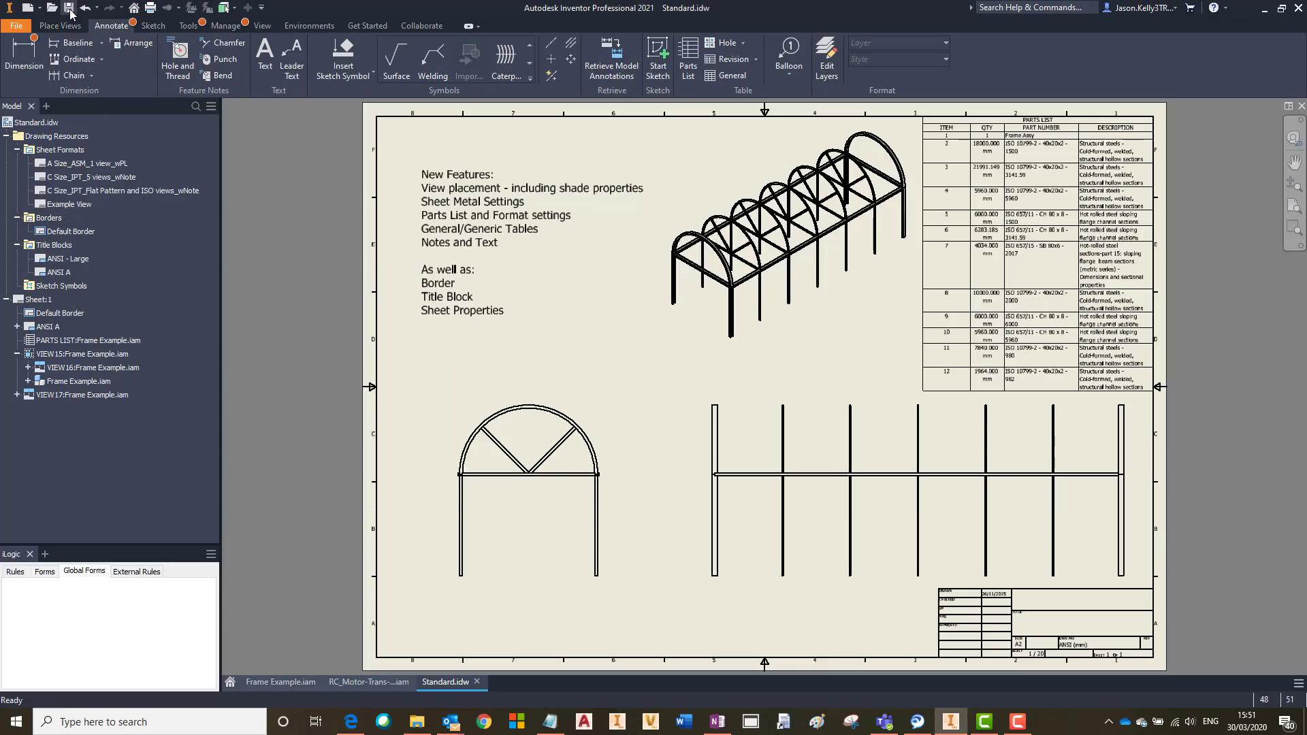
click(478, 682)
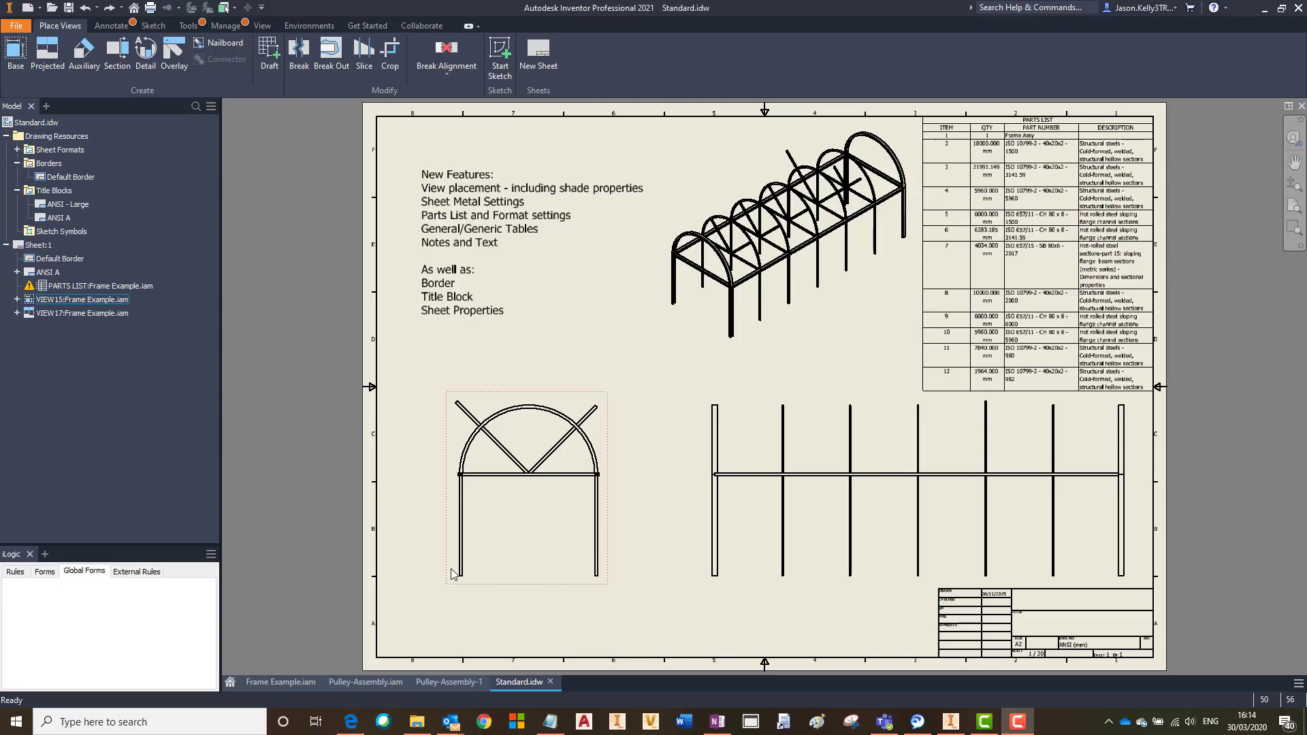
Delete Sheet:1 from the Standard drawing and confirm the deletion
right_click(32, 247)
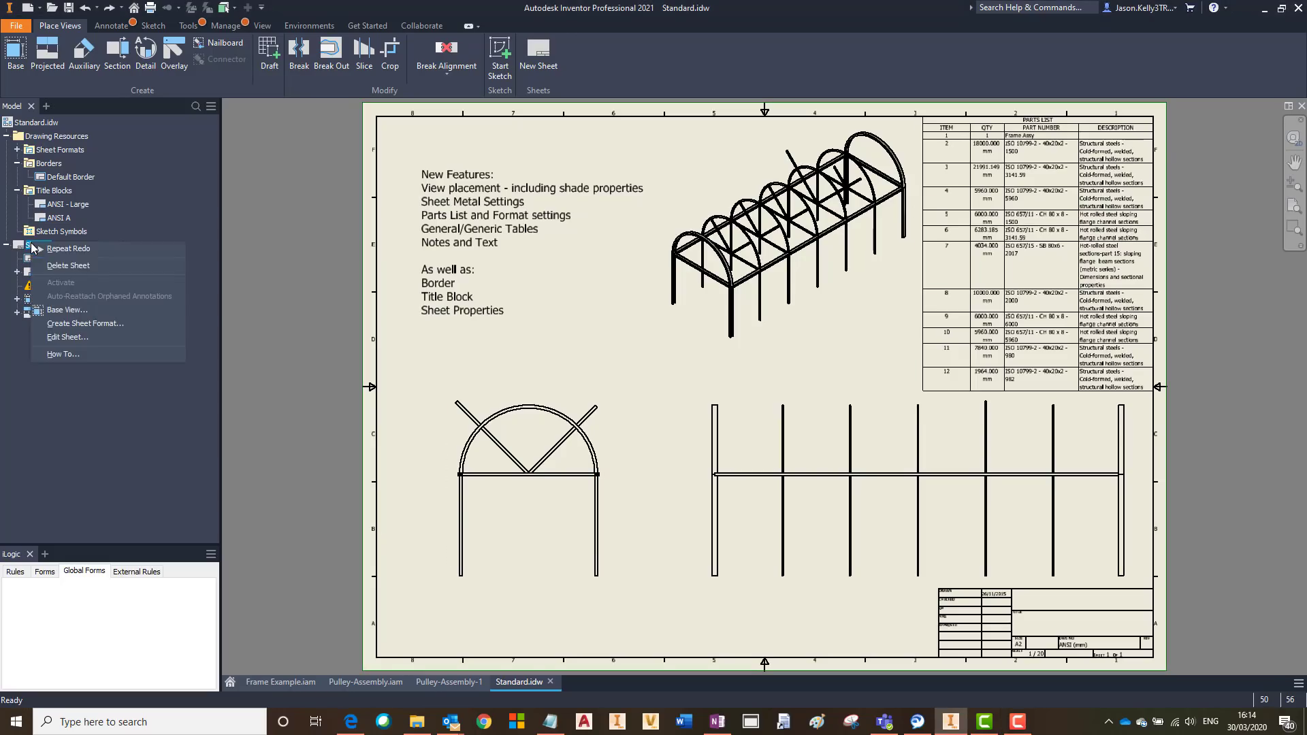
click(91, 264)
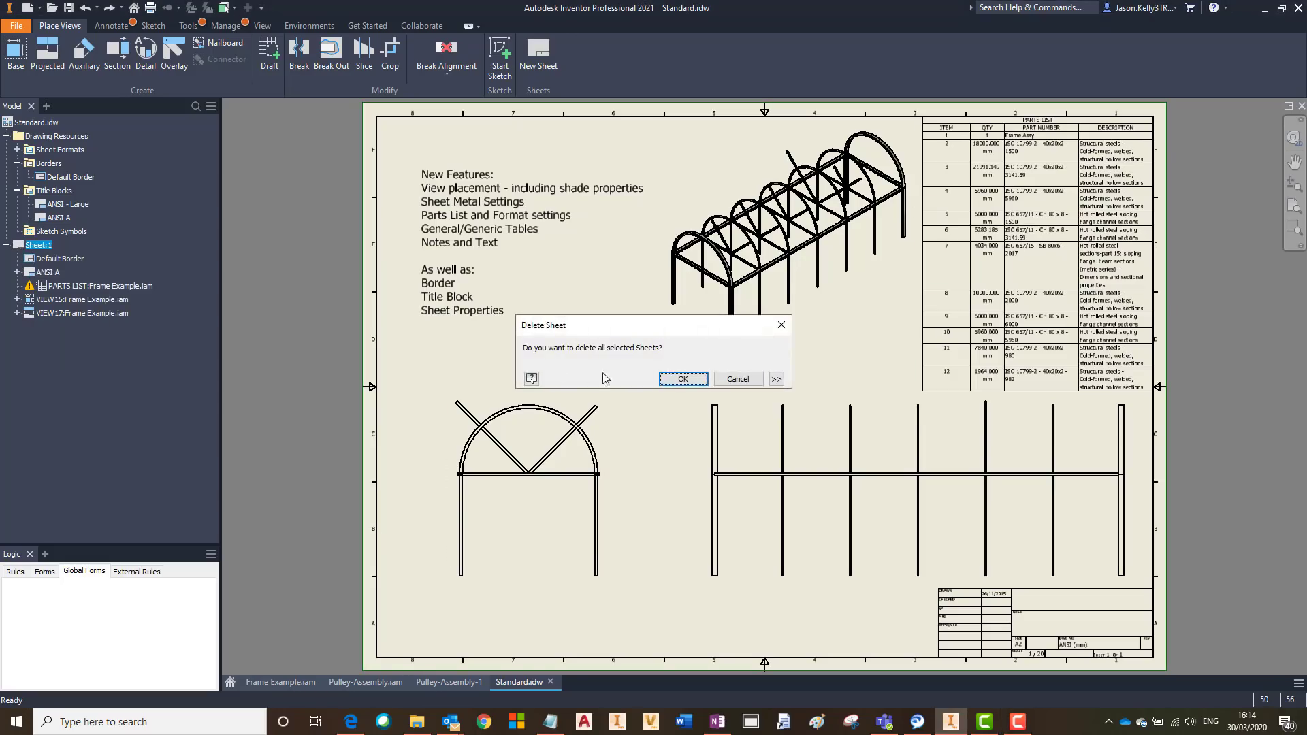
click(681, 378)
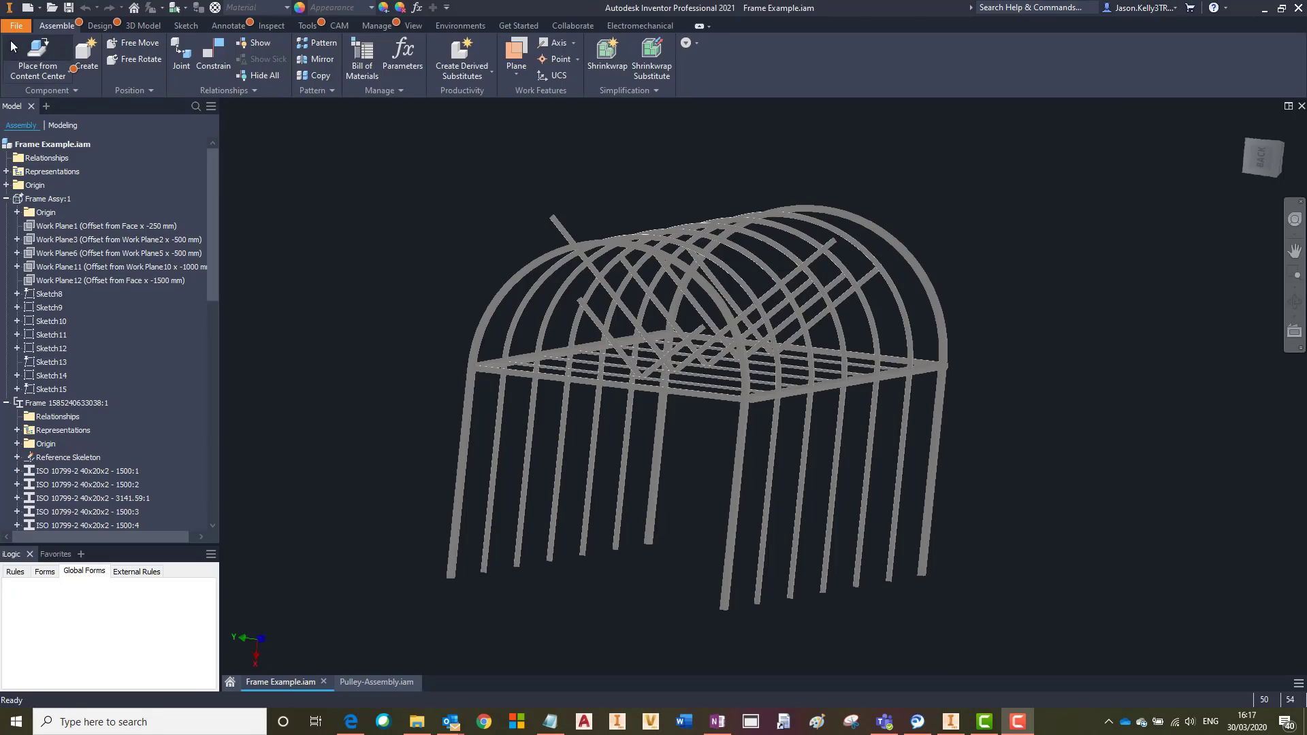
Start a new drawing from the Standard.idw template
click(17, 25)
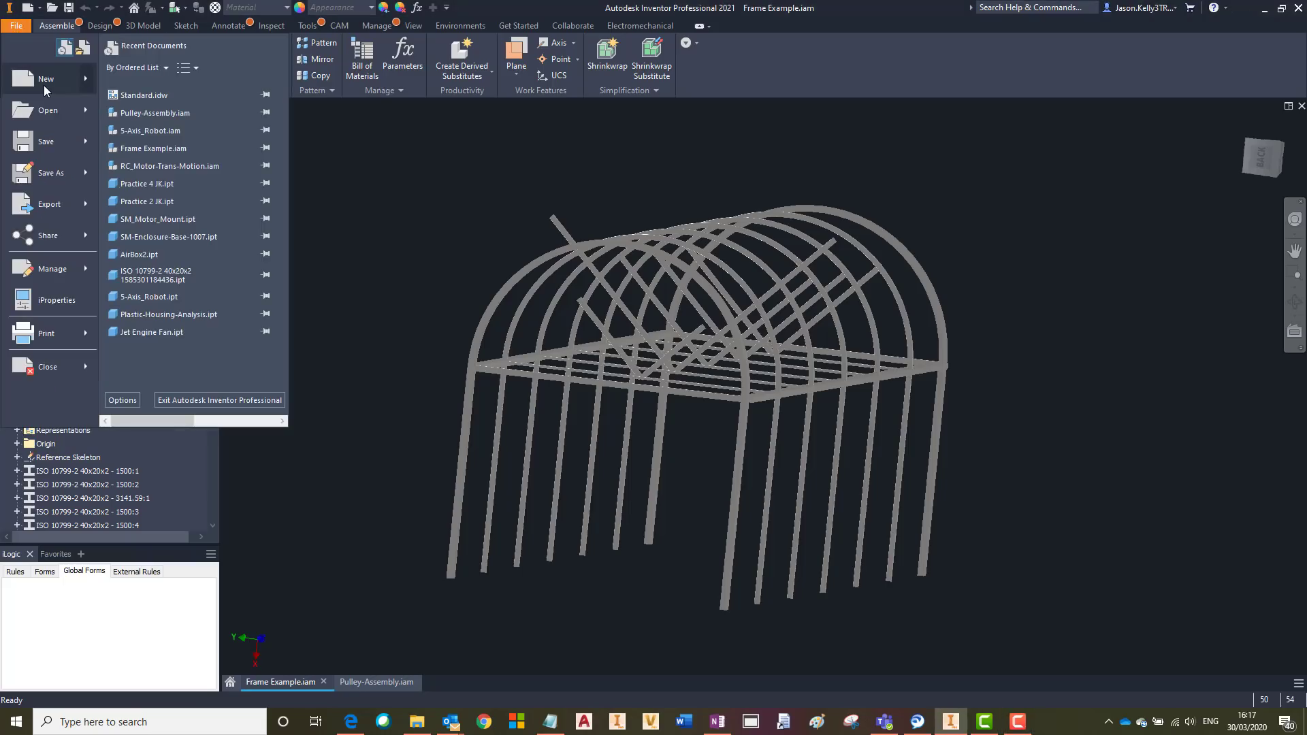
mouse_move(43, 84)
mouse_move(173, 151)
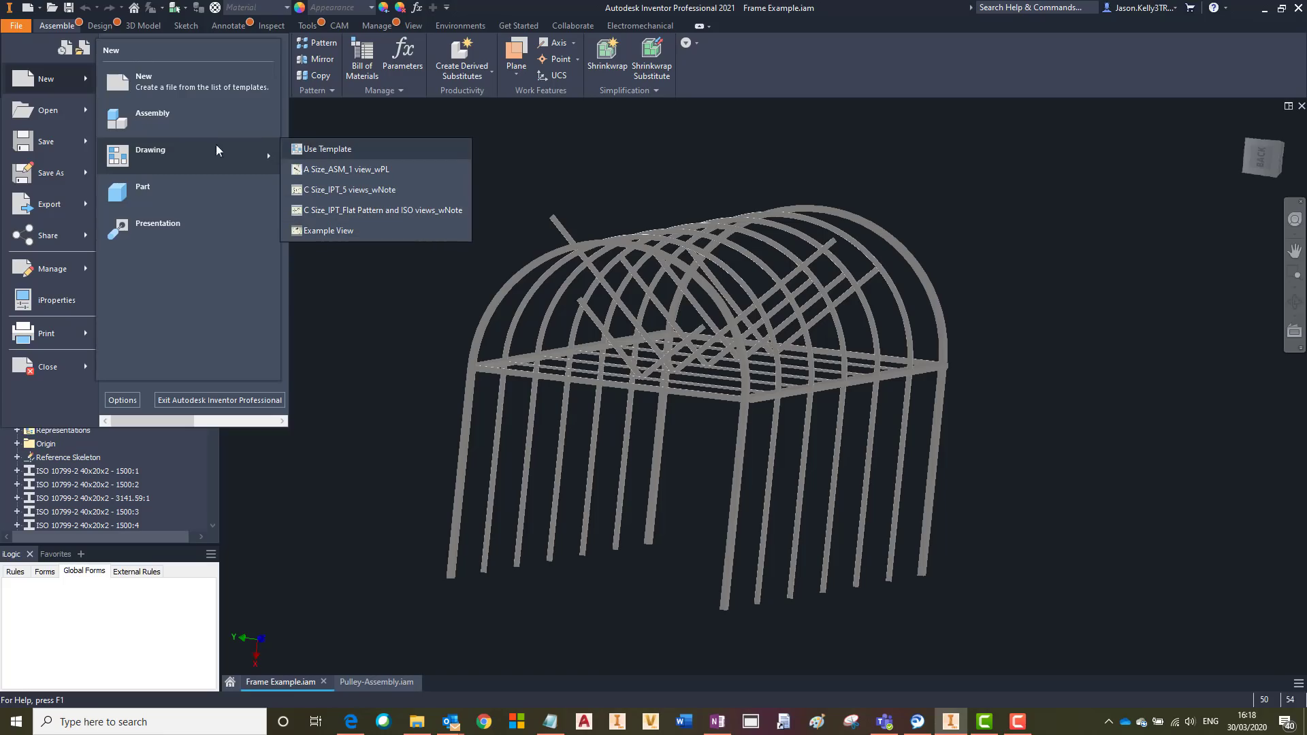
click(27, 8)
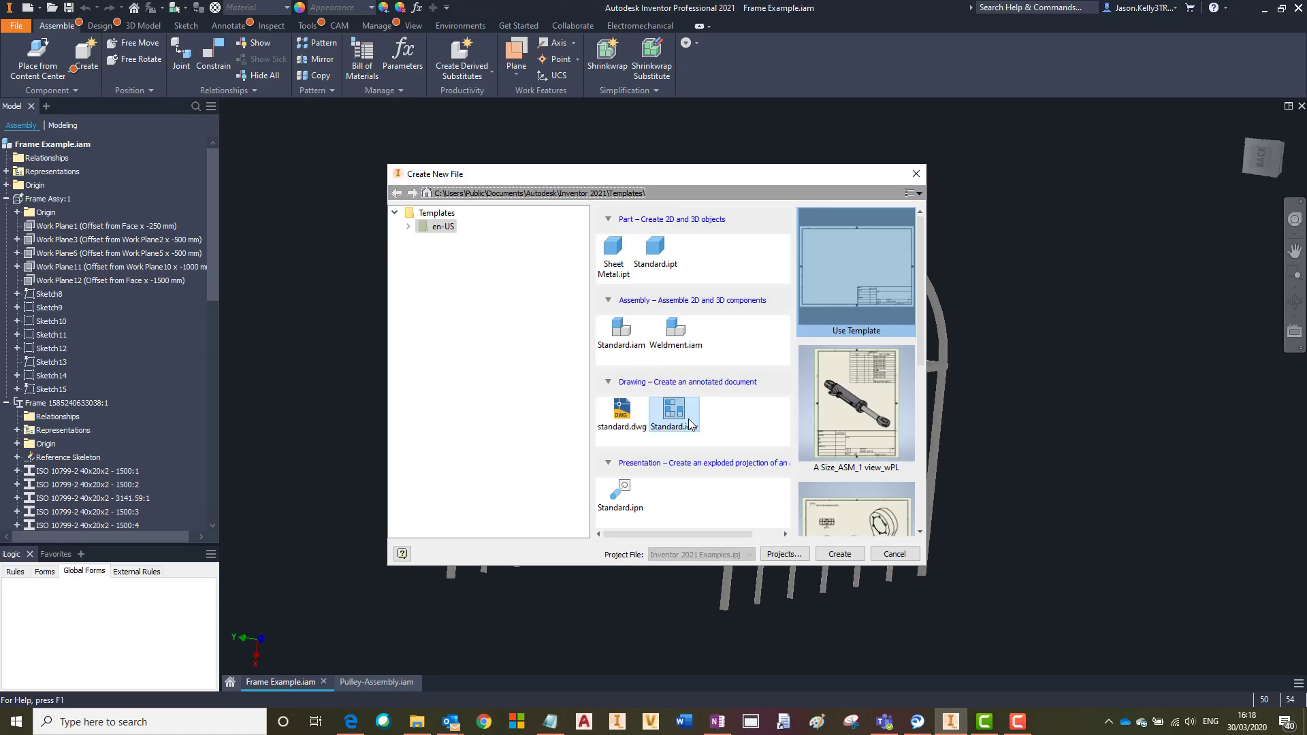
double_click(686, 422)
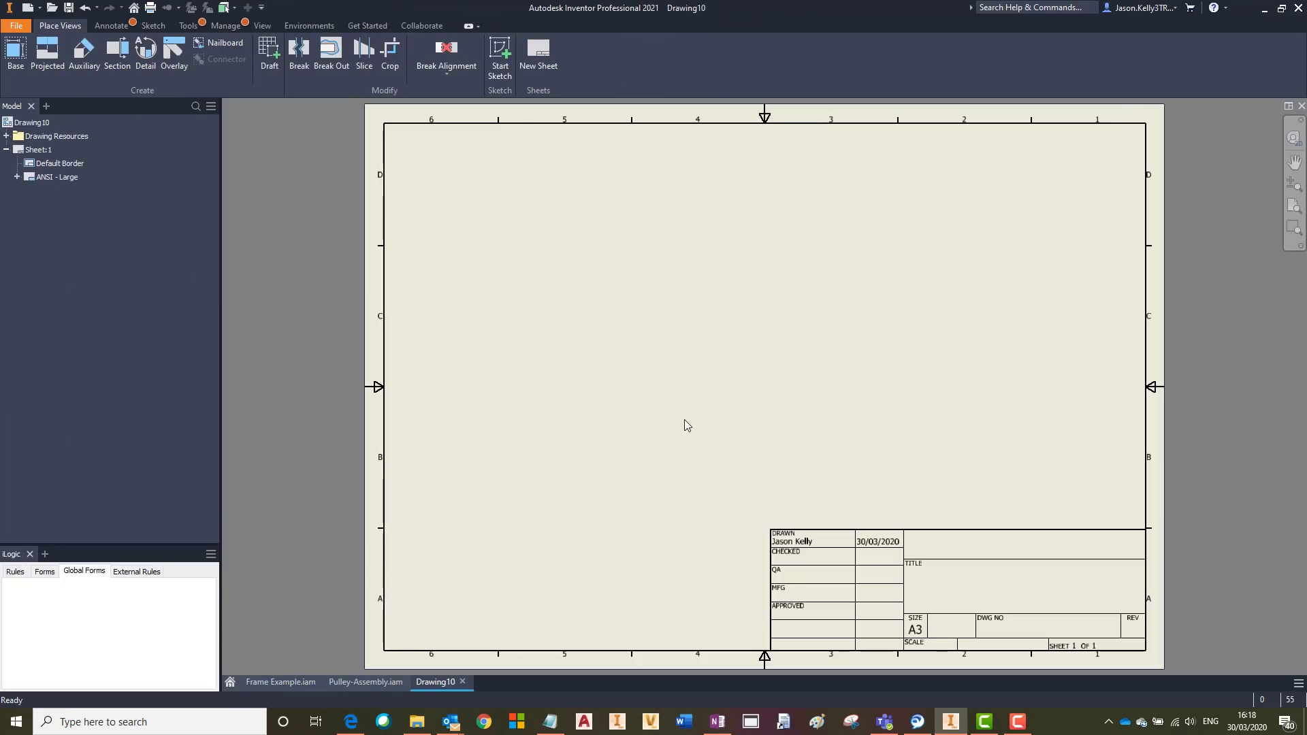
Add a sheet from the Example View format using Pulley-Assembly.iam as the model
click(8, 140)
click(18, 151)
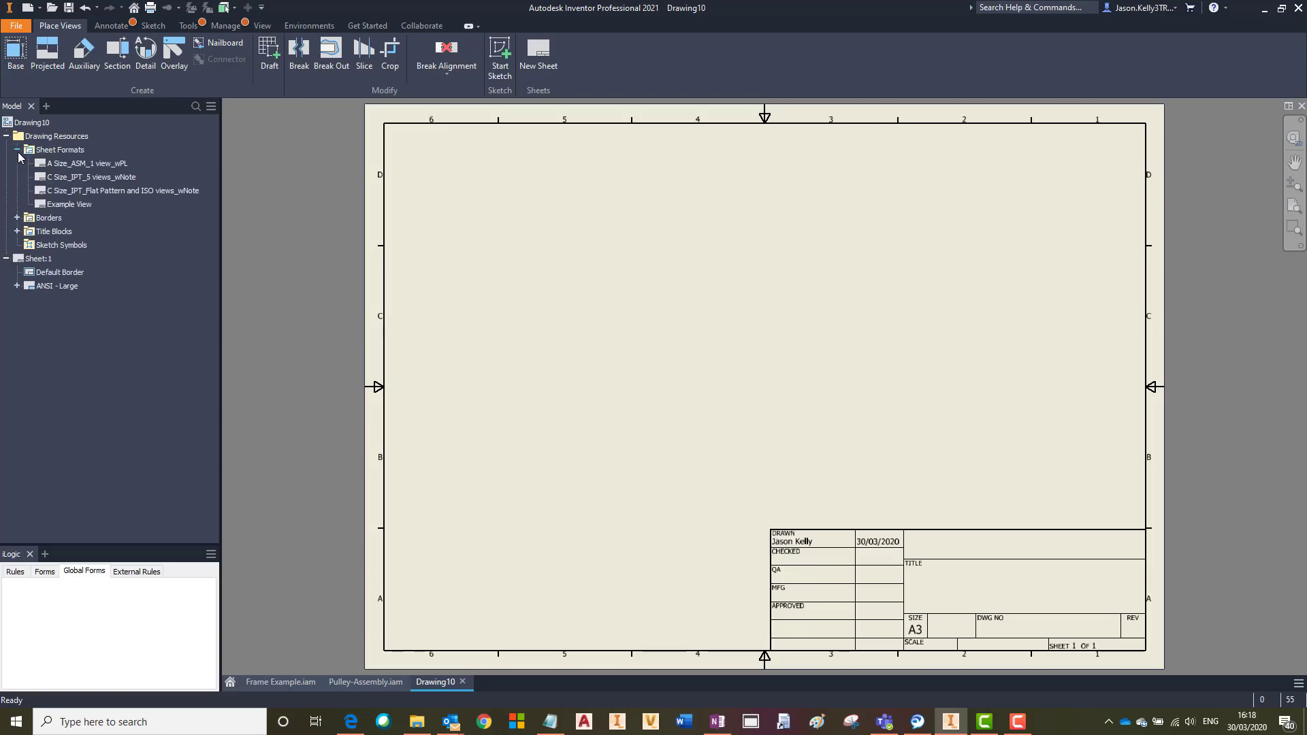
click(68, 204)
double_click(45, 206)
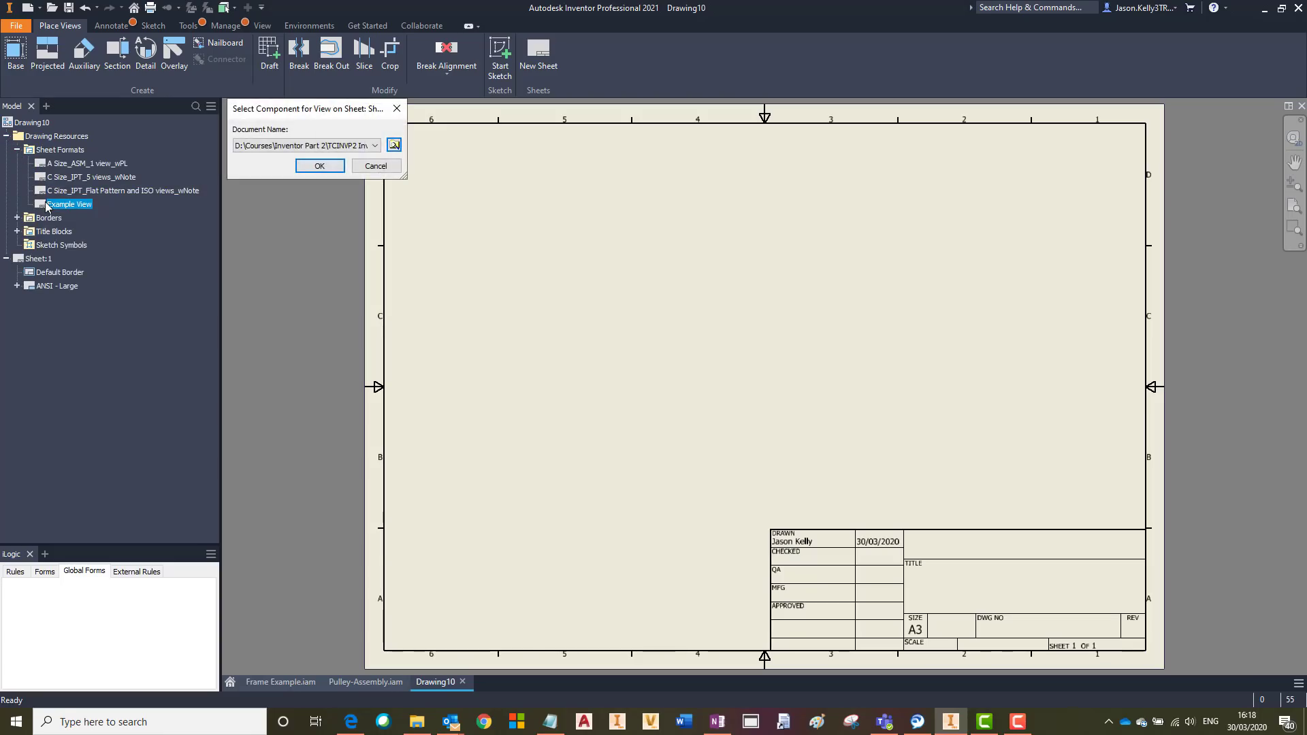
click(375, 146)
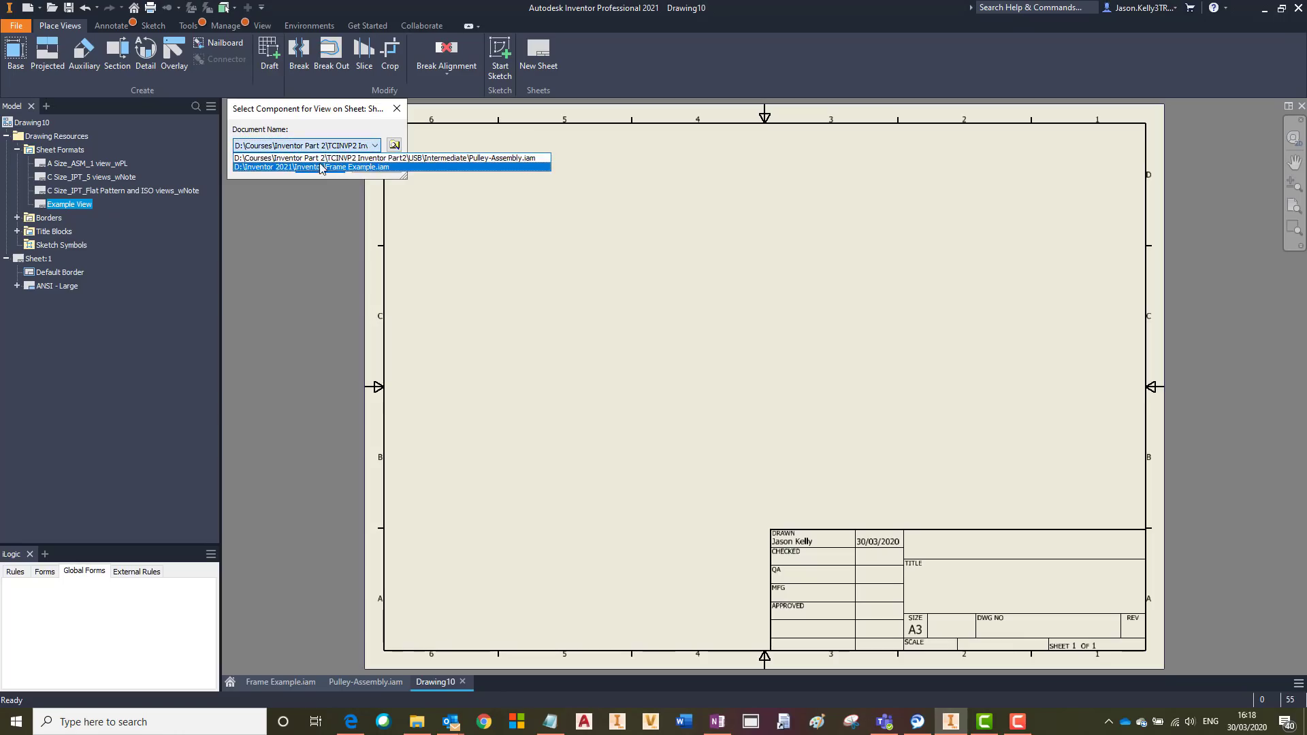
click(352, 159)
click(320, 166)
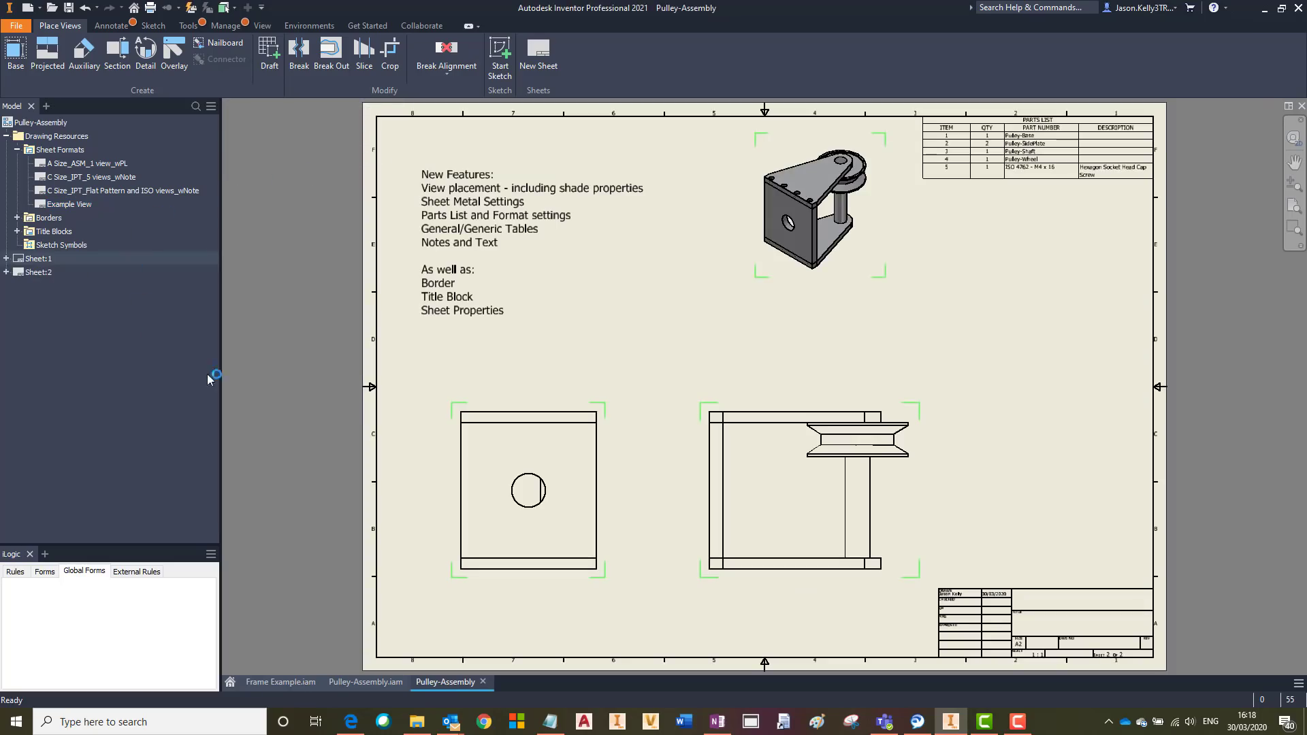
Fit the generated sheet in view and inspect its parts list table
scroll(1049, 146, down, 2)
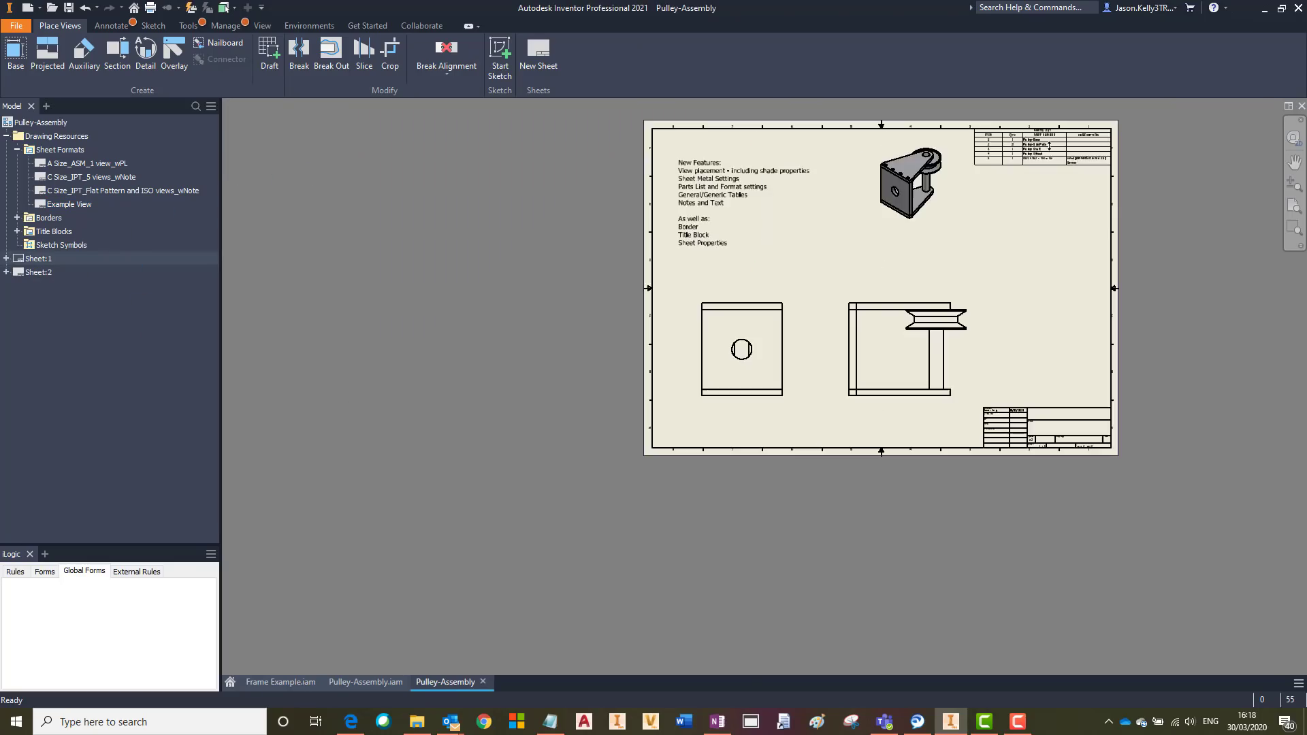
scroll(1049, 146, up, 5)
middle_drag(1049, 147, 1016, 214)
key(Home)
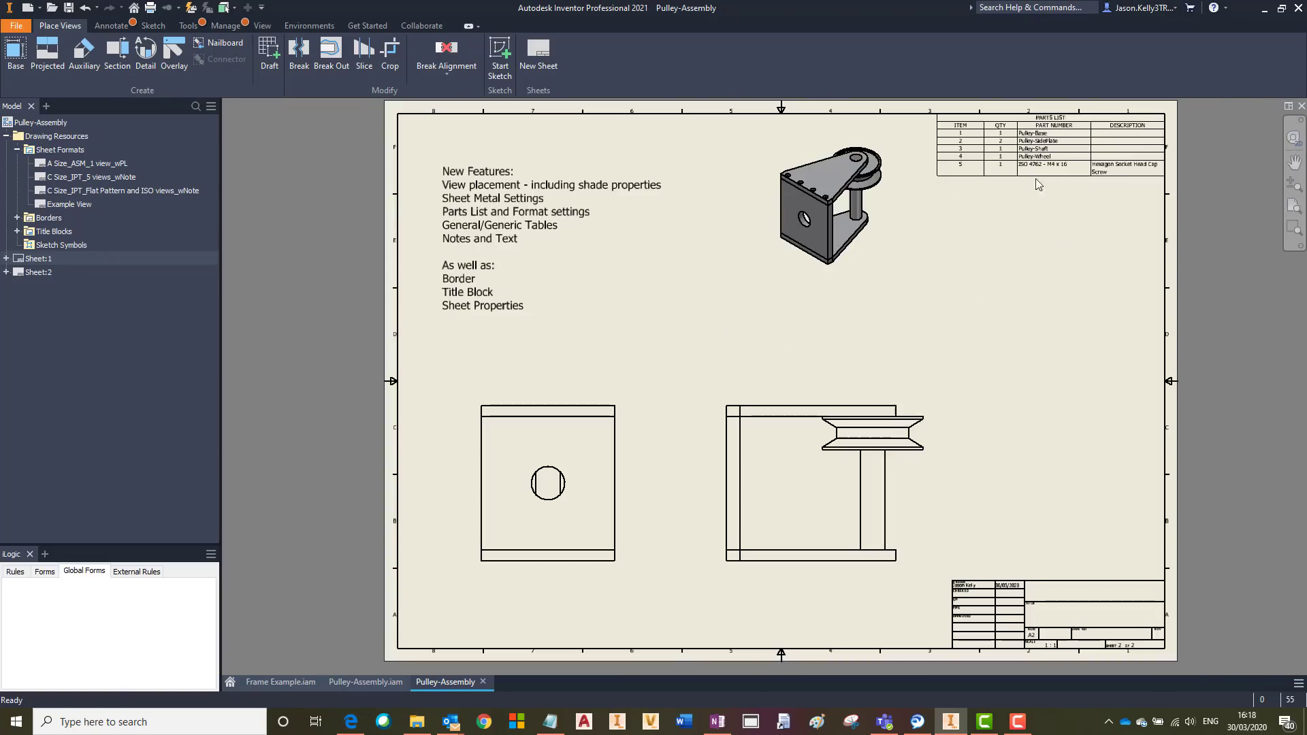
click(1027, 176)
click(1024, 196)
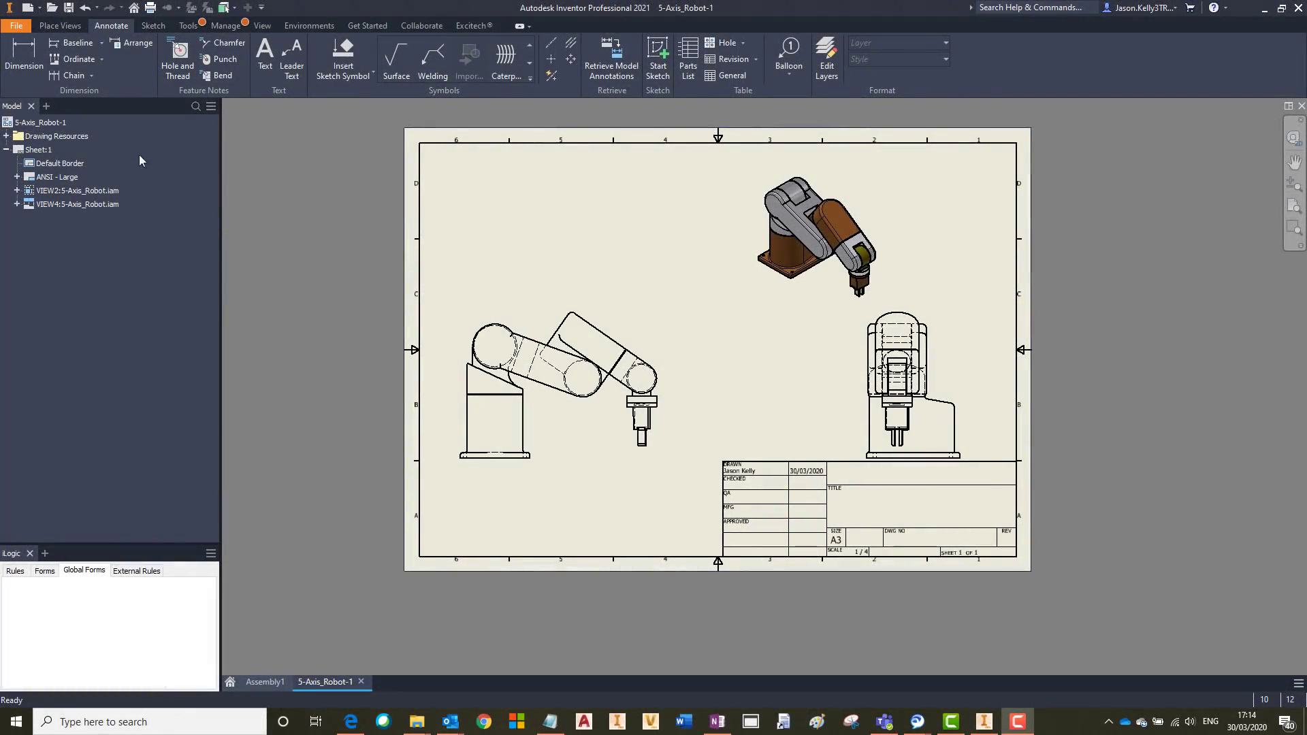
Dimension the robot base's two edges in the side view as a Ø150.00 parallel diameter below it
click(13, 65)
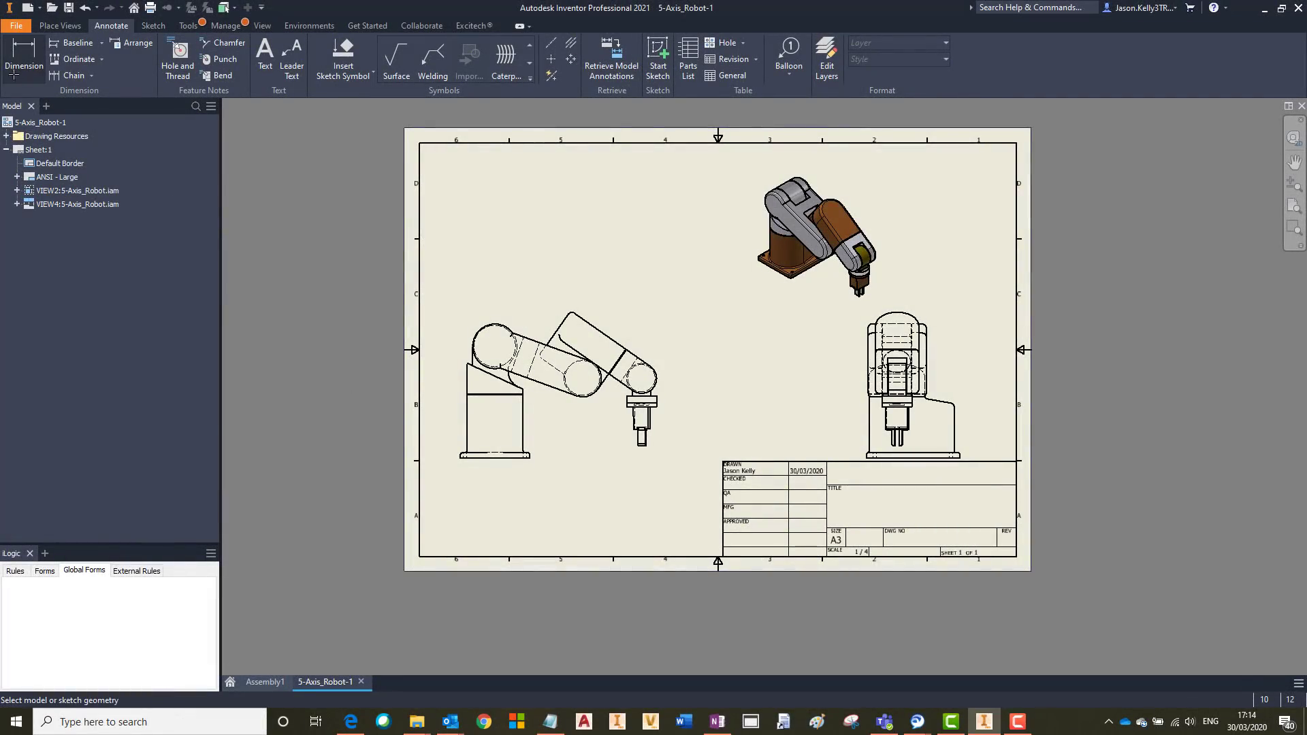
click(468, 420)
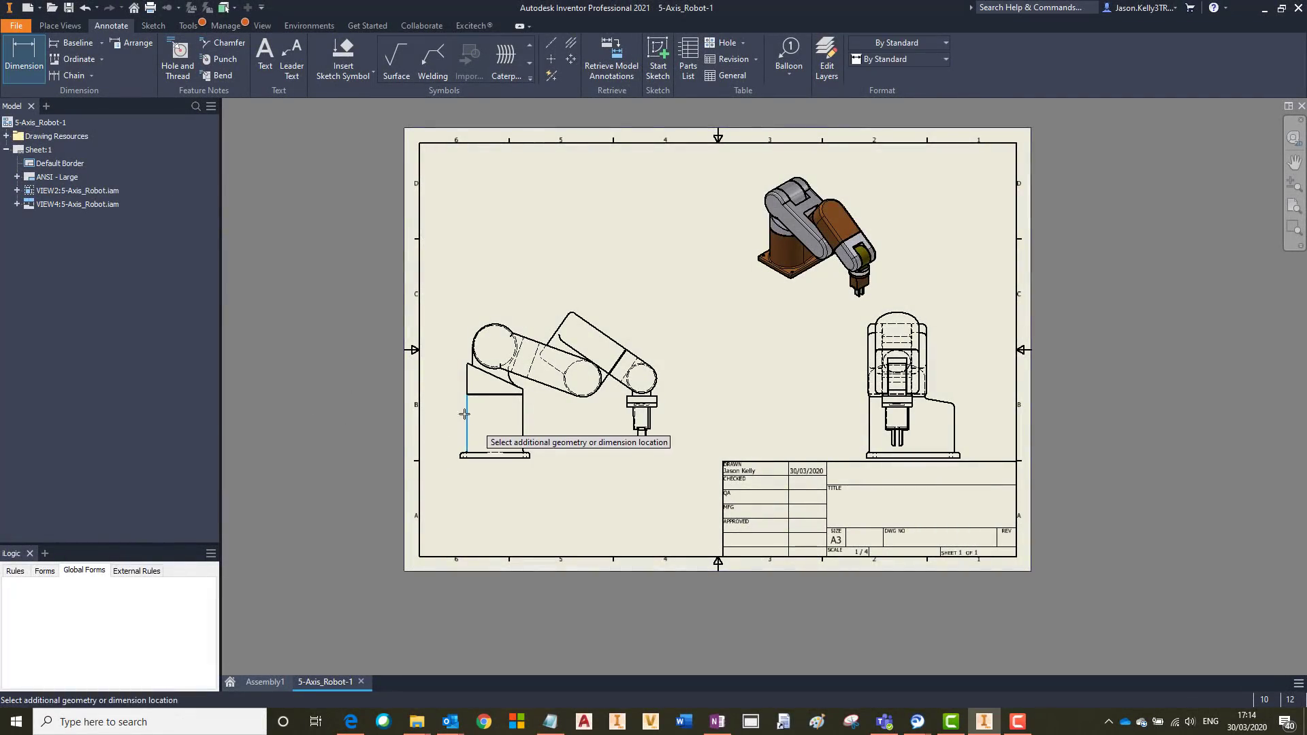
click(524, 420)
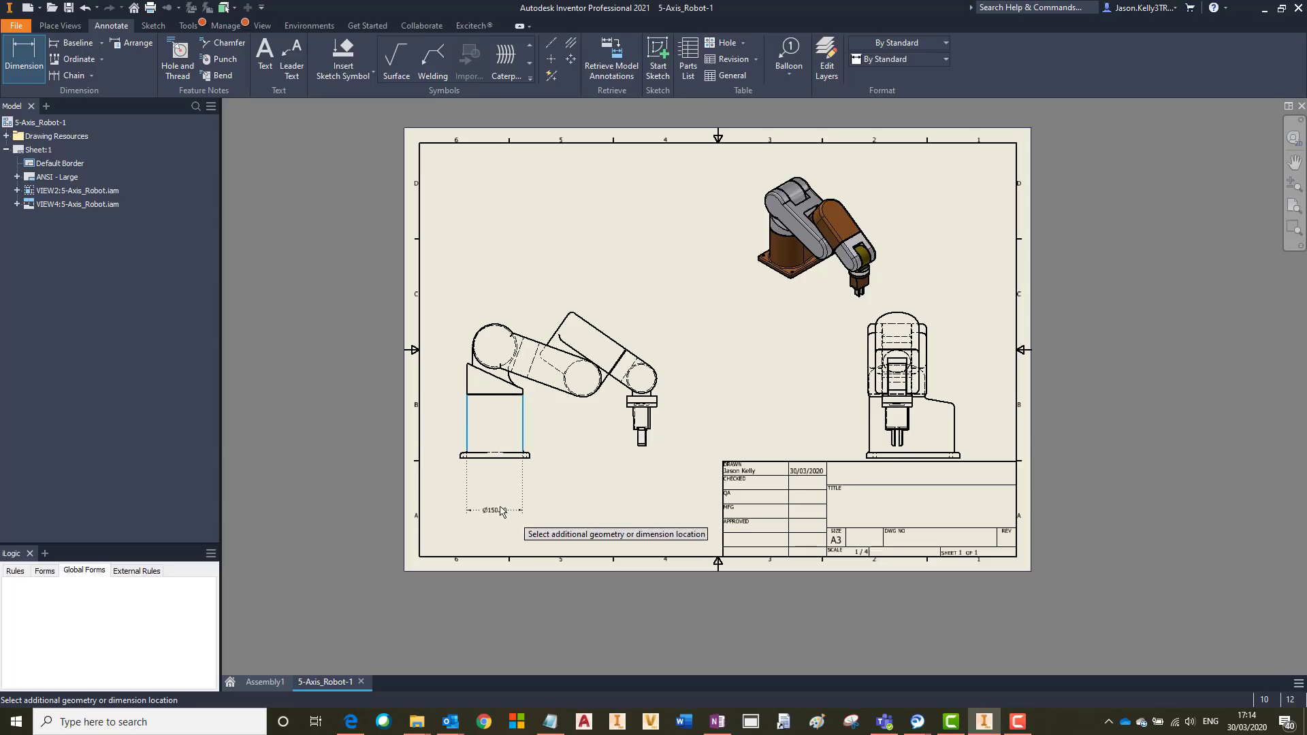
right_click(520, 495)
mouse_move(515, 567)
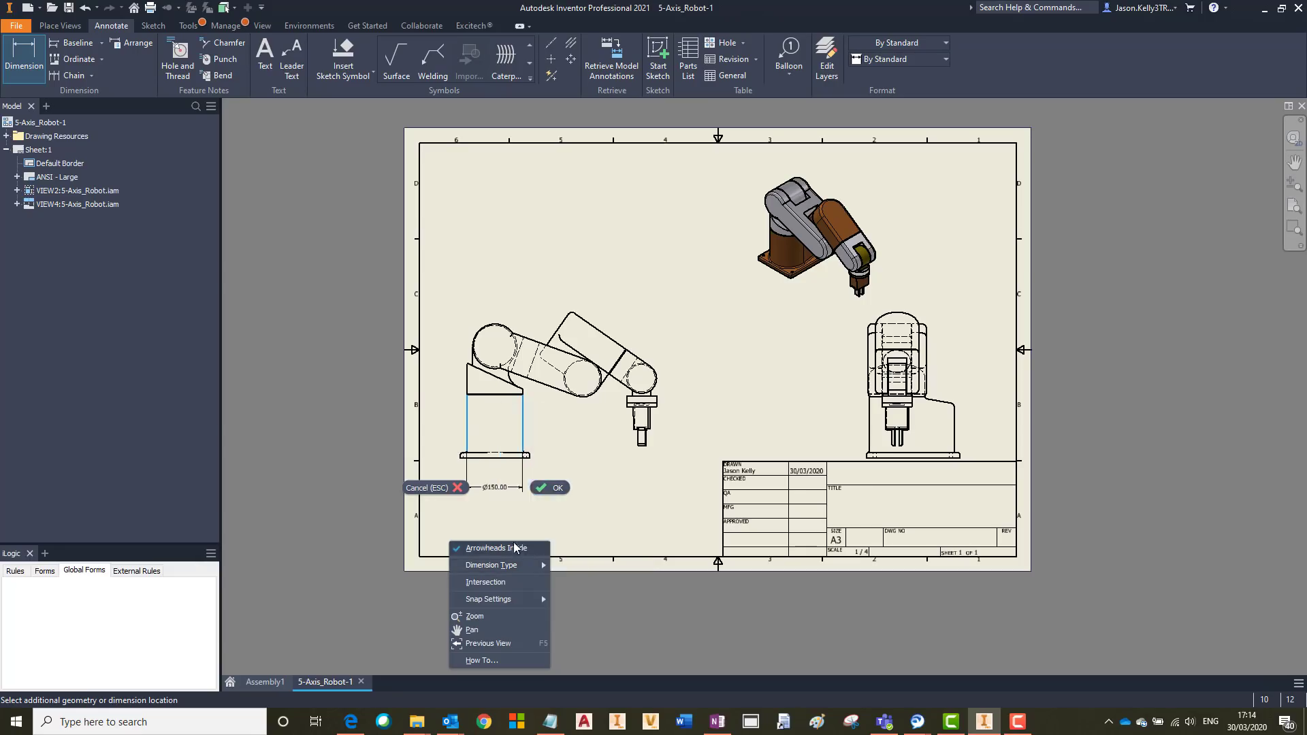
click(504, 500)
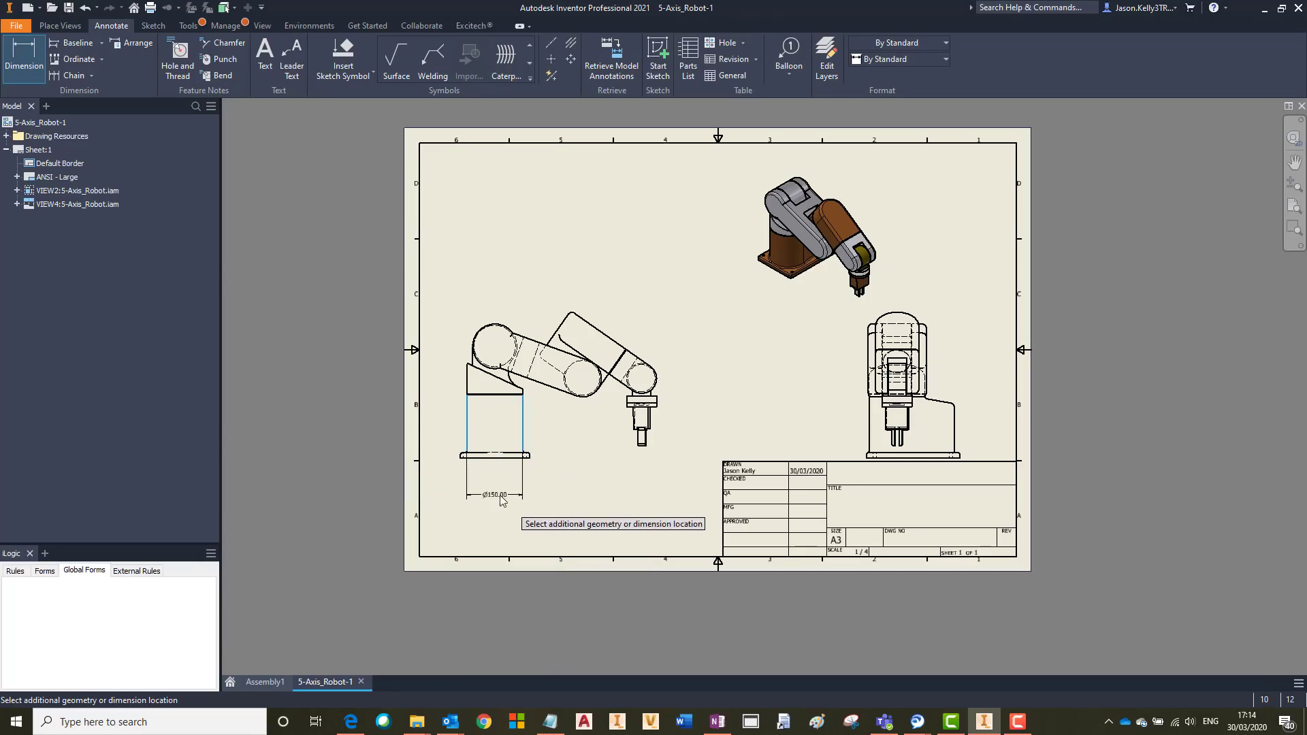
click(503, 501)
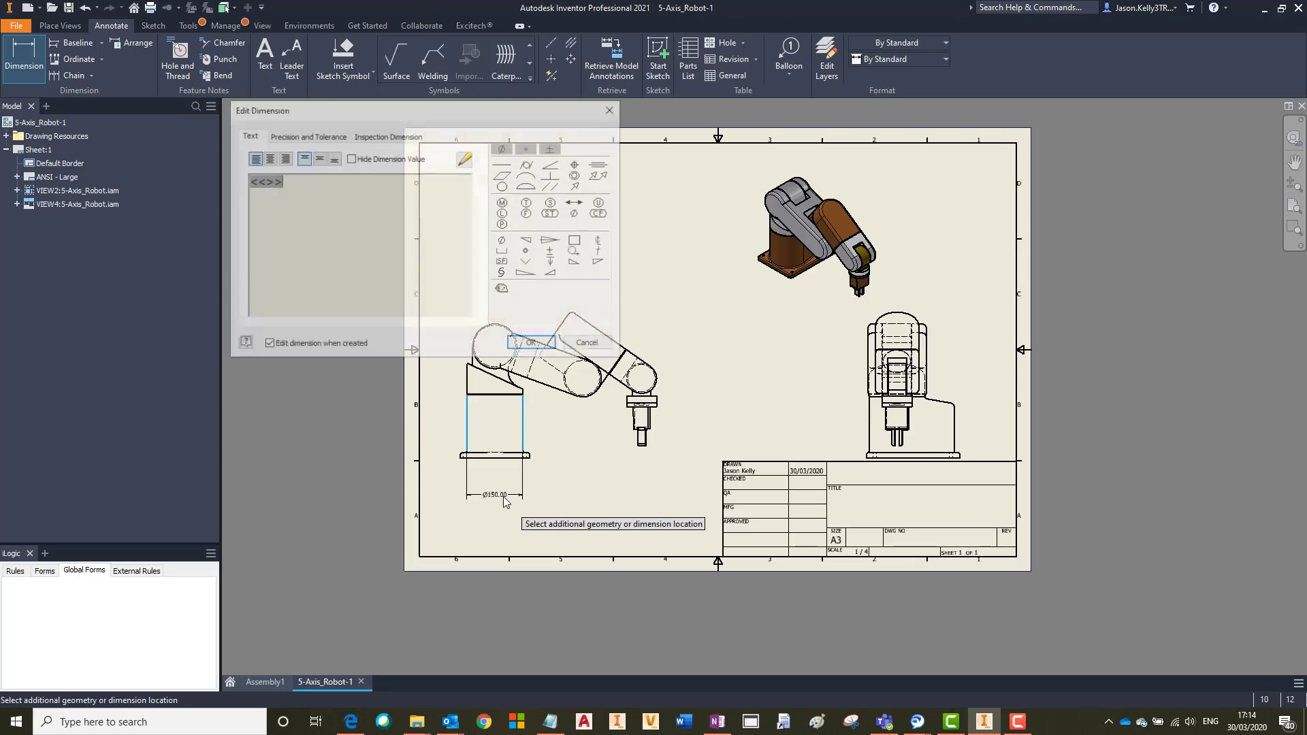
click(535, 350)
scroll(489, 497, up, 3)
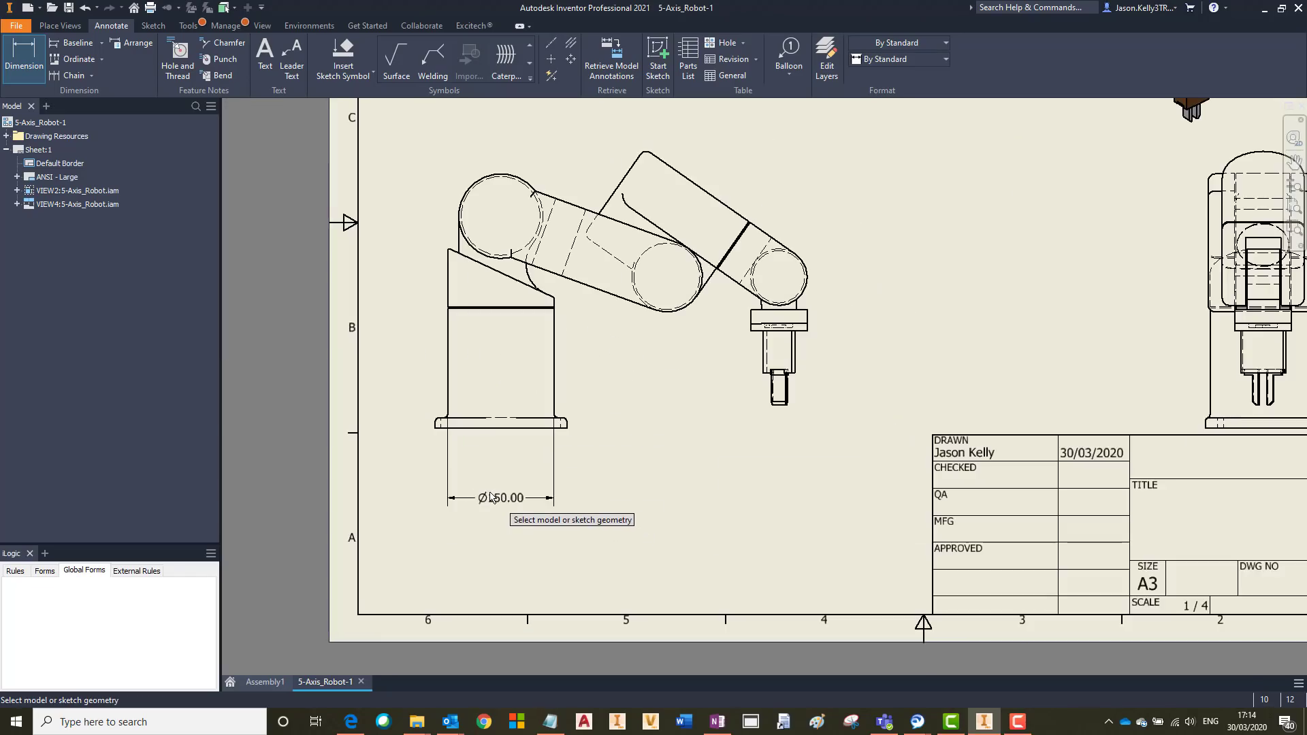
scroll(497, 497, down, 3)
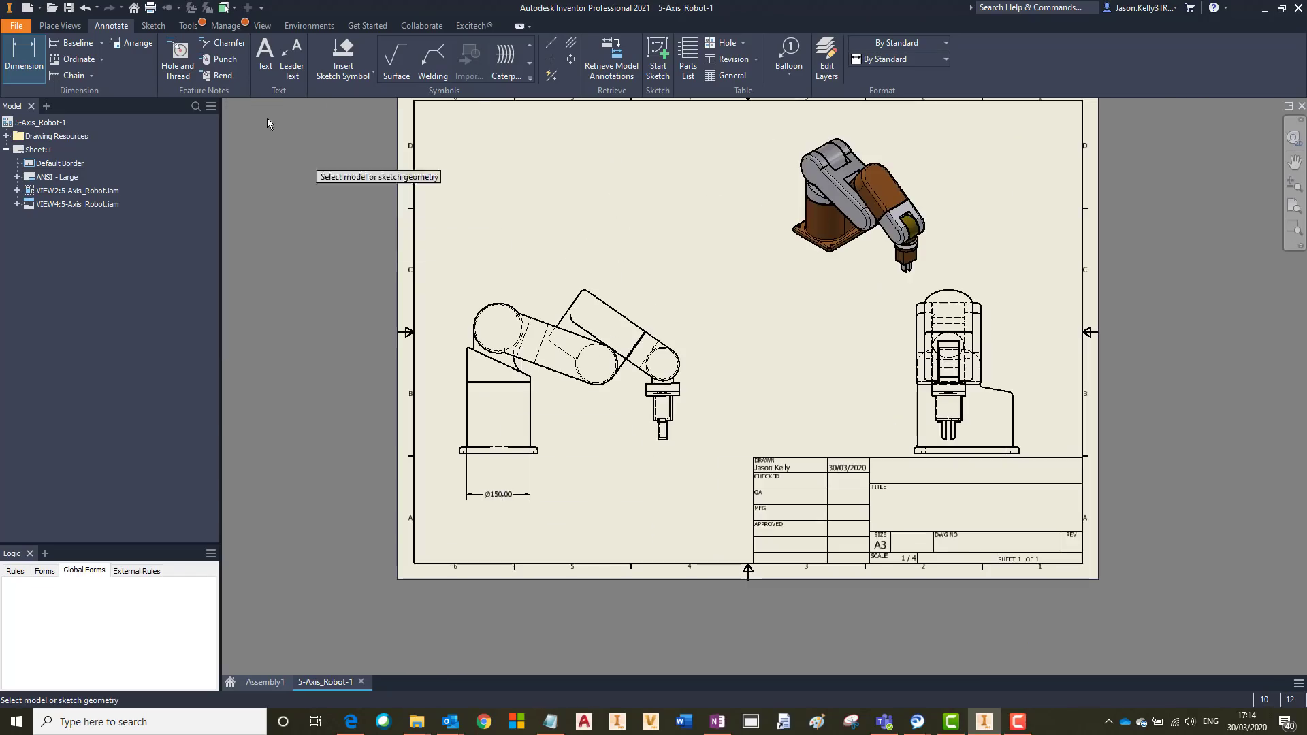
click(188, 25)
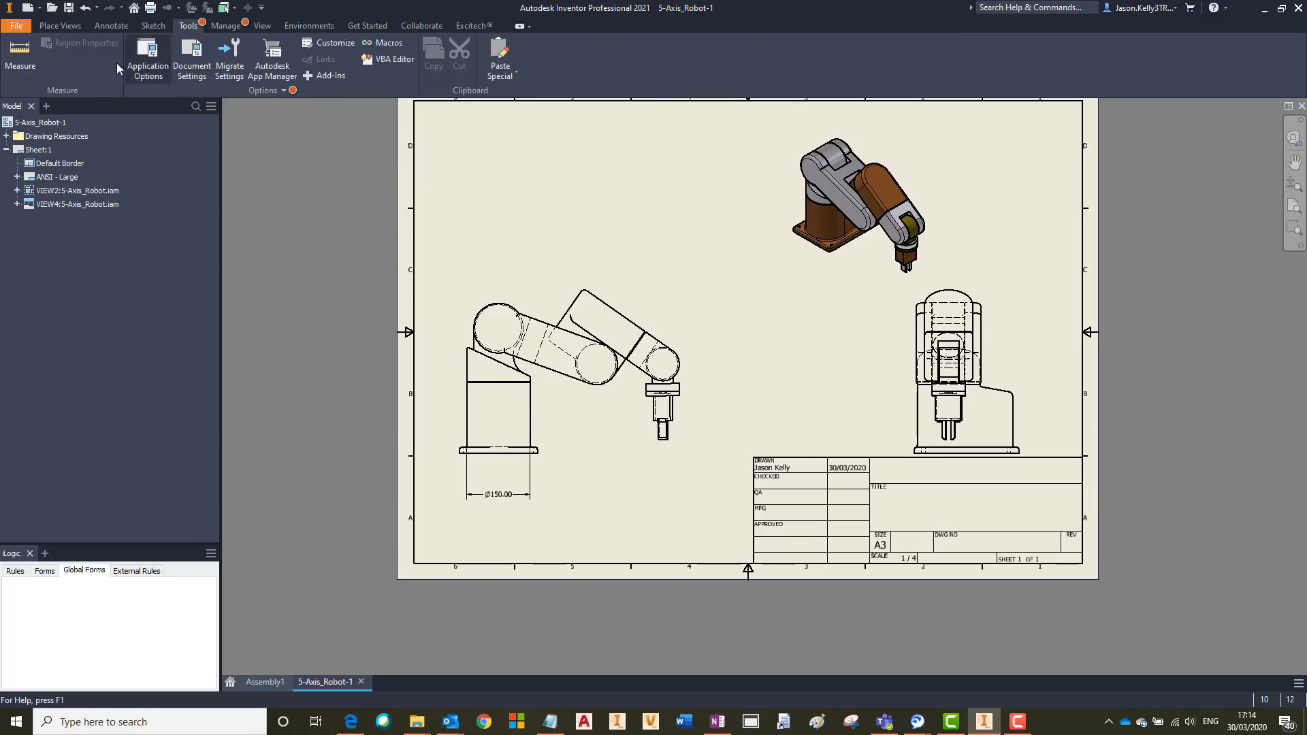
Measure across the robot base's vertical sides in the side view, reading 150.000 mm
click(21, 54)
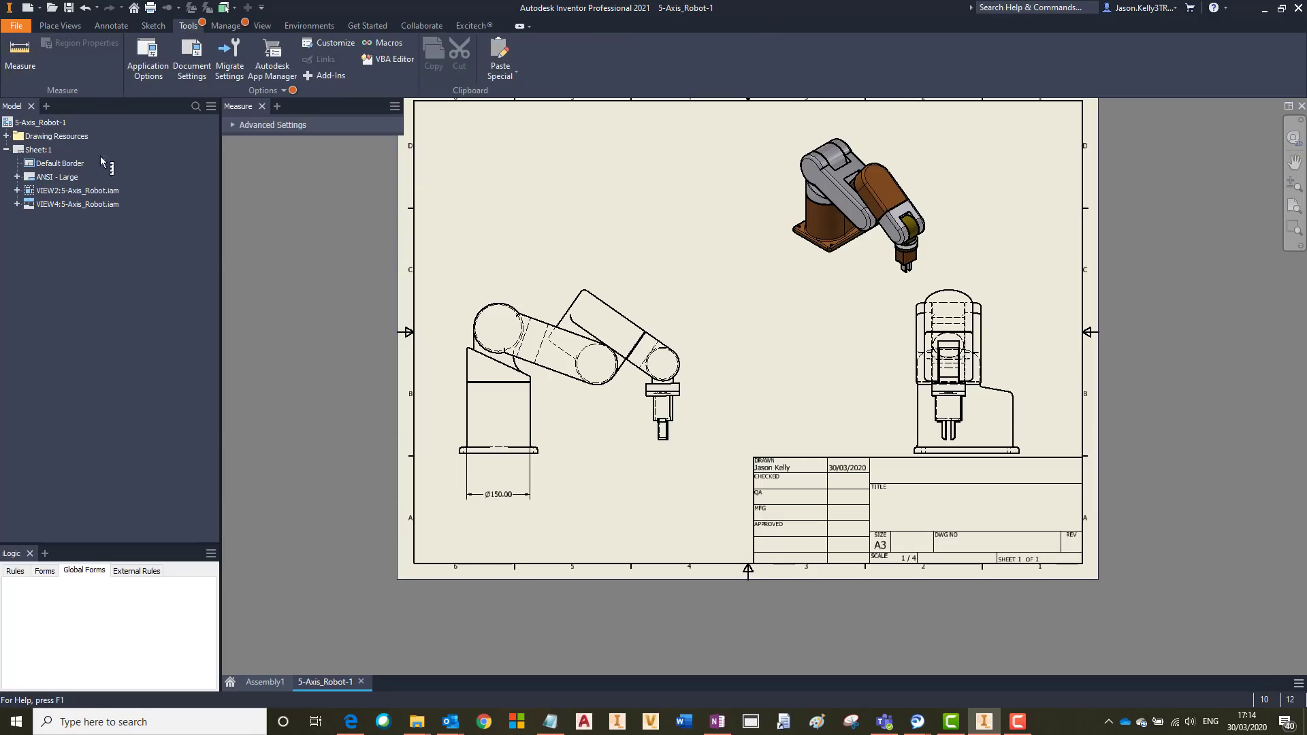
click(466, 364)
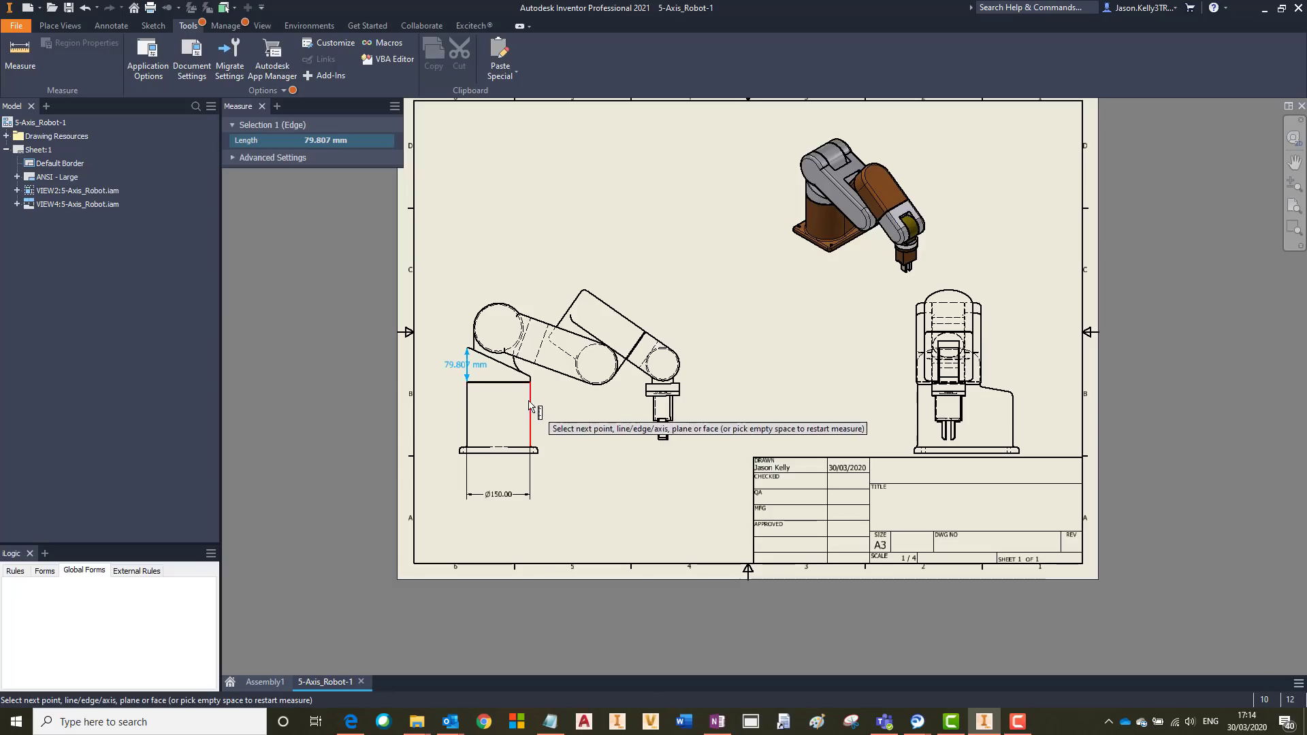
click(530, 400)
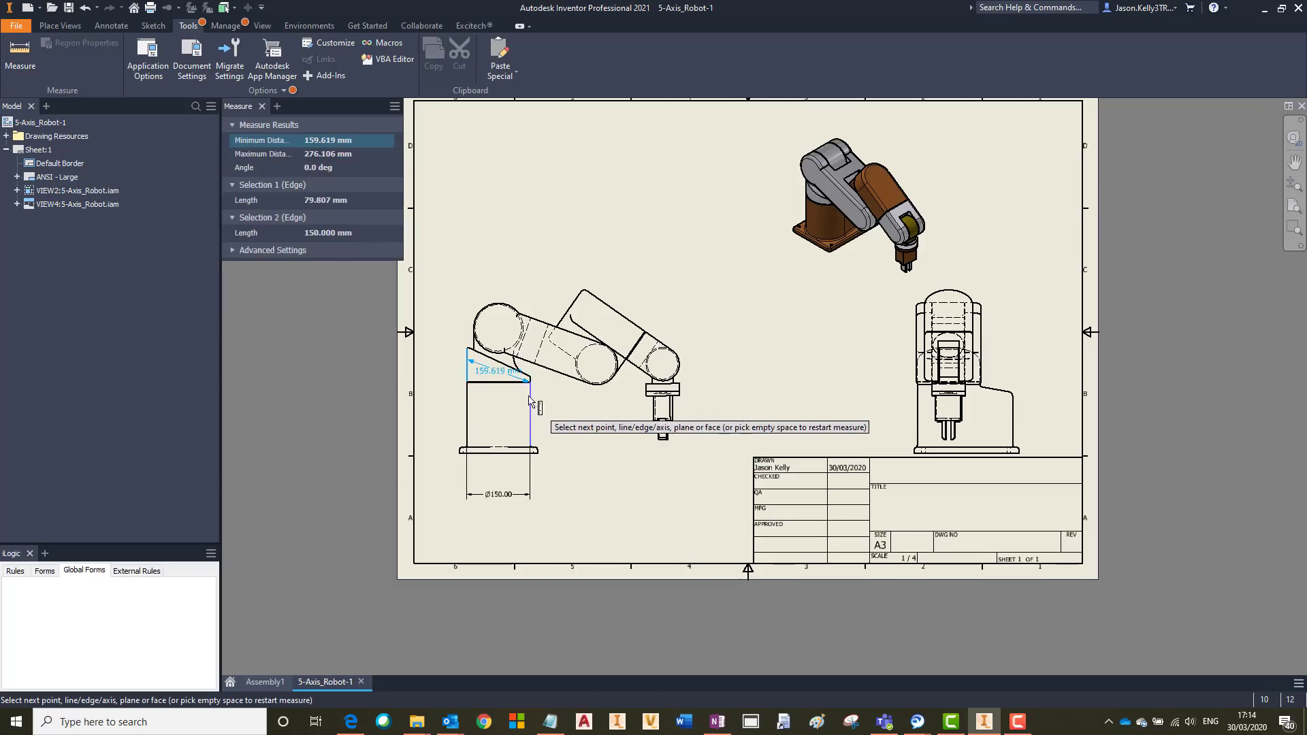
click(469, 408)
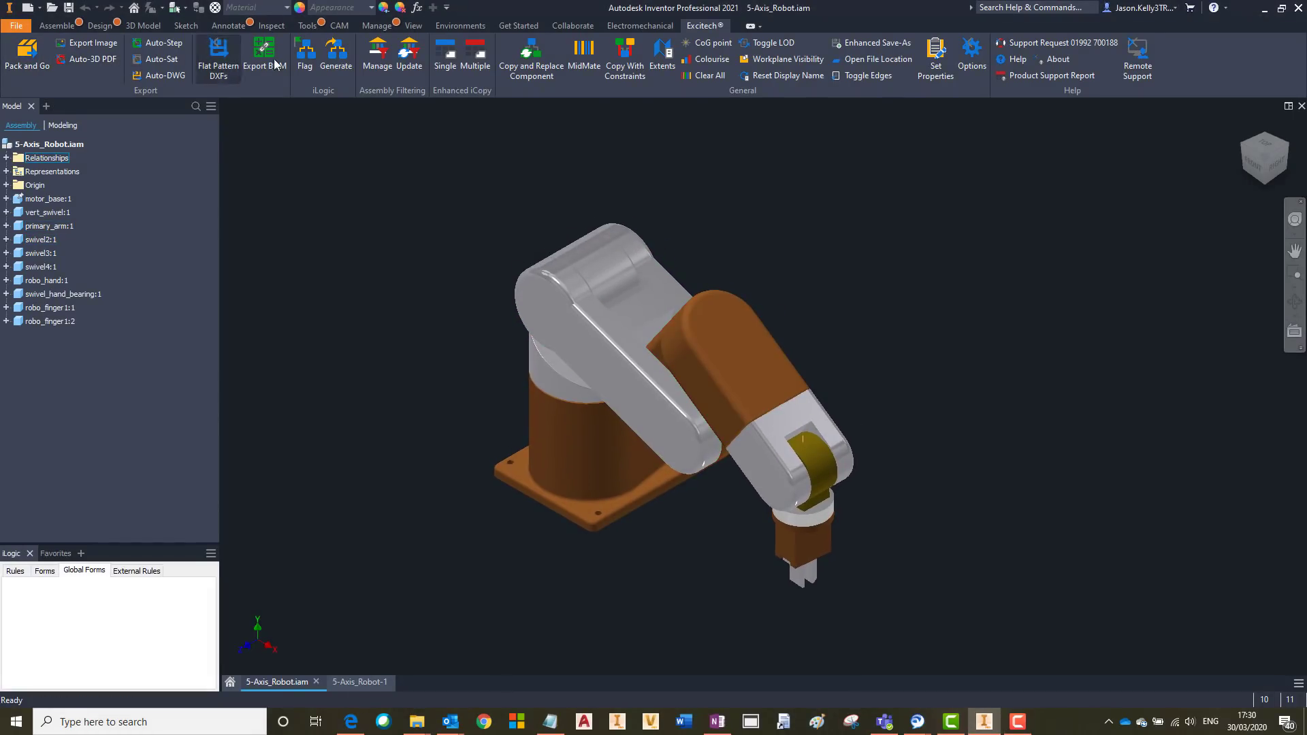
View the Excitech toolkit version details, dismiss them, and return to the 5-Axis_Robot-1 drawing
click(1059, 61)
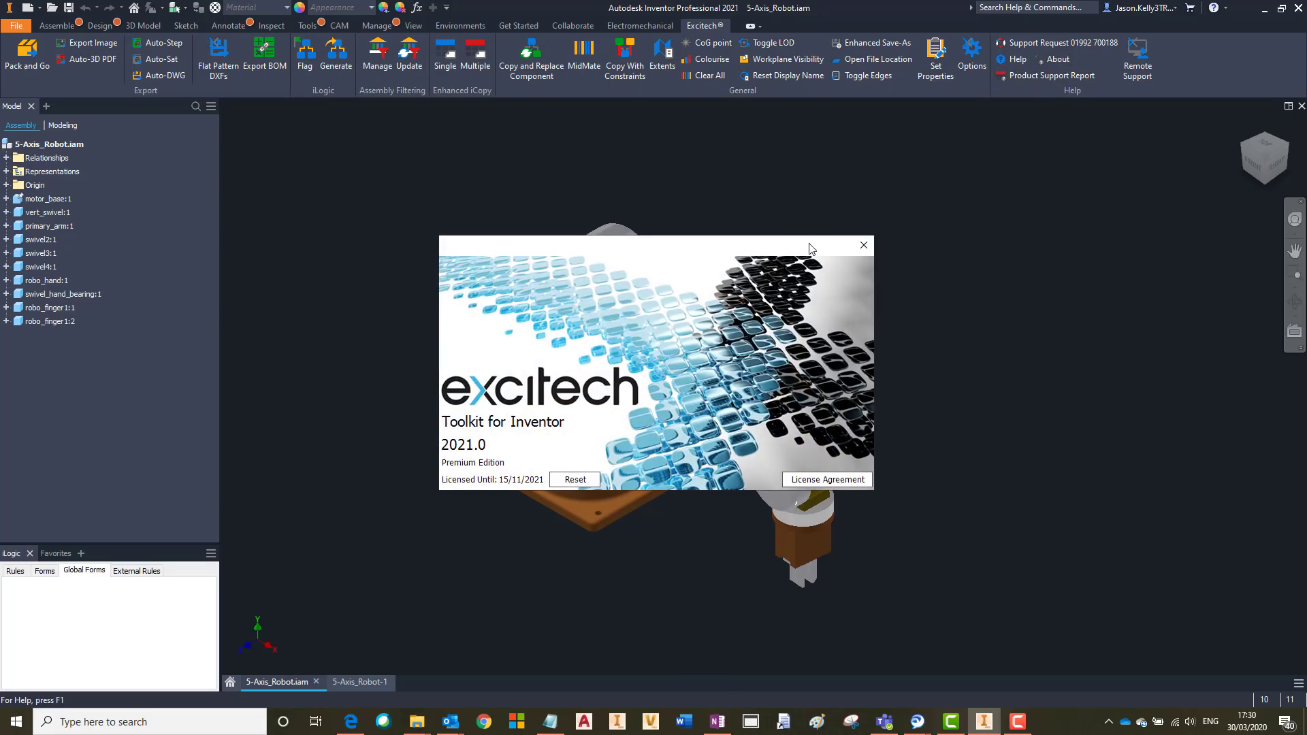
click(862, 247)
click(362, 682)
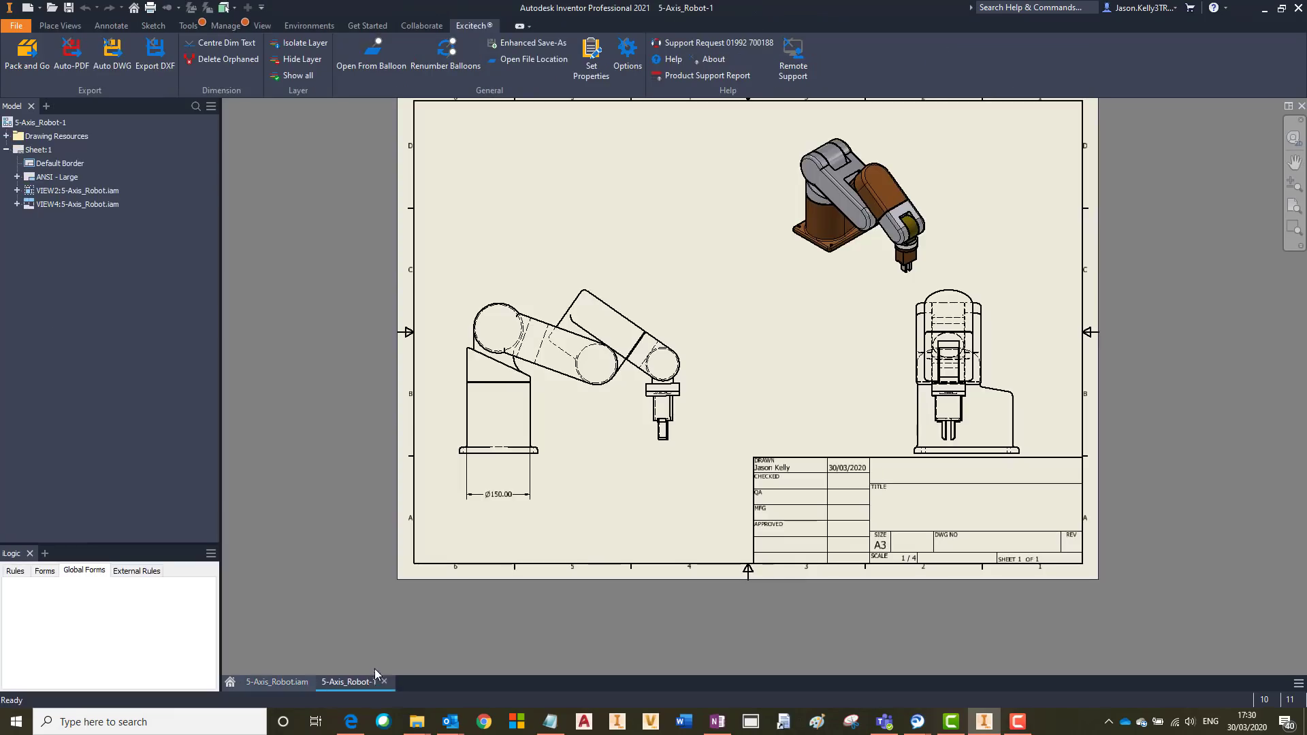